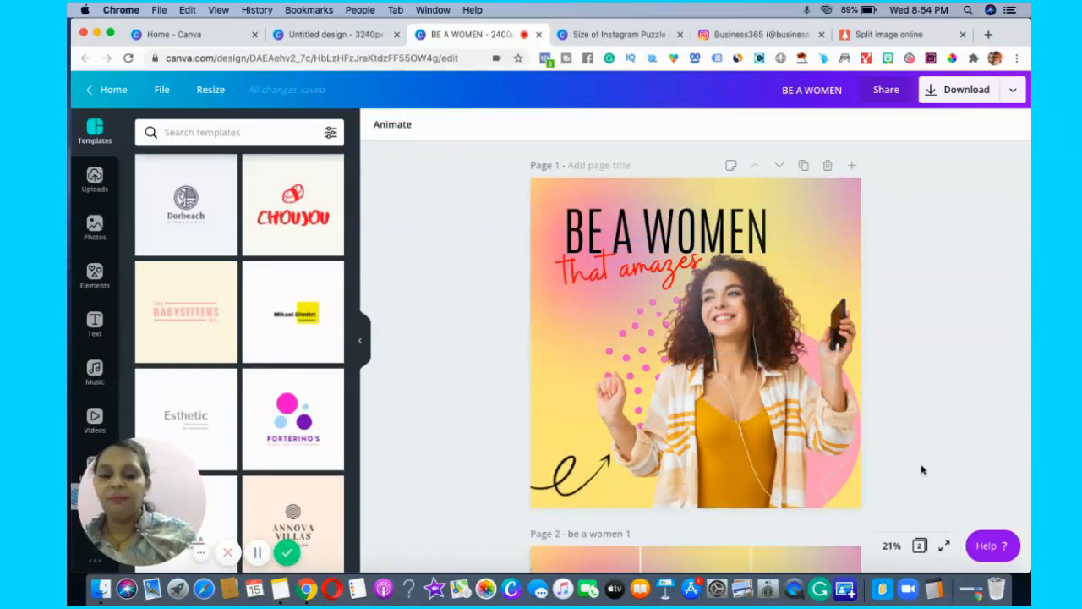
Switch to the untitled 3240px × 3240px design and fill its blank page with a single-cell grid.
{"action": "scroll", "coordinate": [898, 454], "scroll_direction": "down", "scroll_amount": 4}
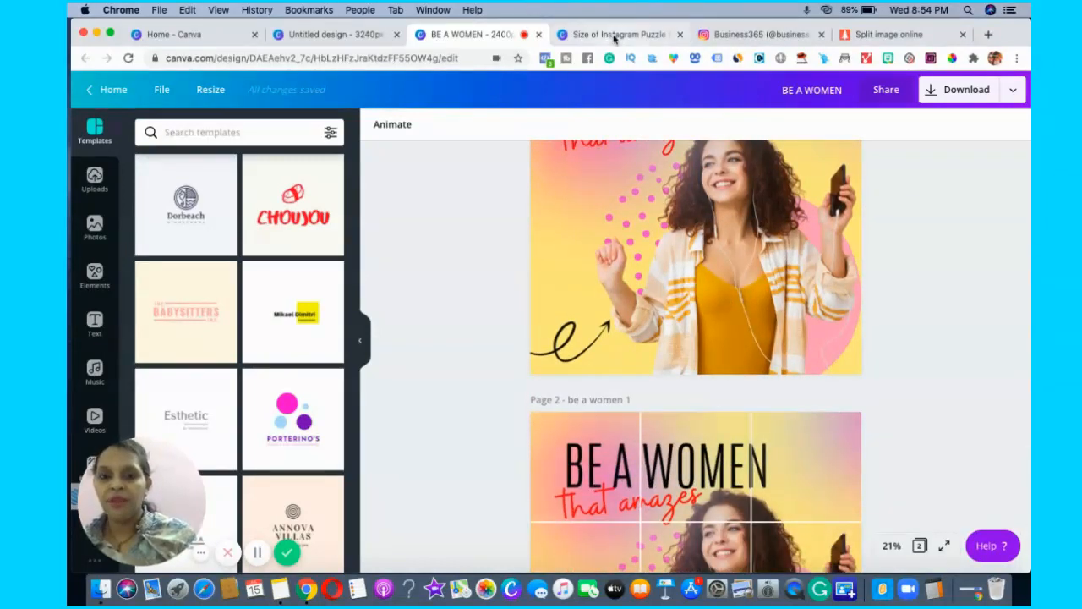
{"action": "left_click", "coordinate": [617, 34]}
{"action": "left_click", "coordinate": [358, 37]}
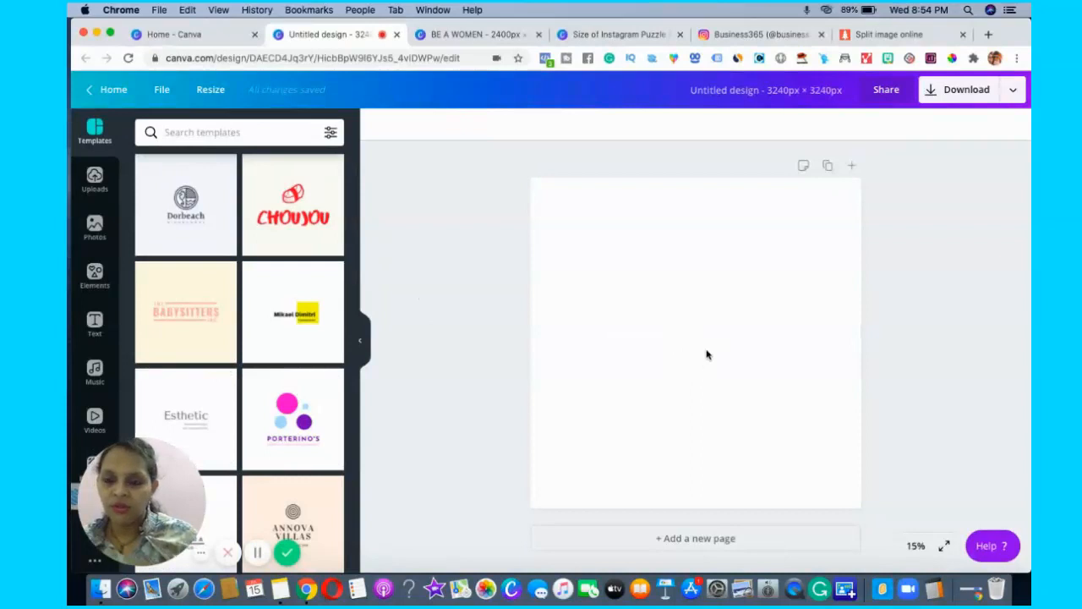
{"action": "left_click", "coordinate": [98, 279]}
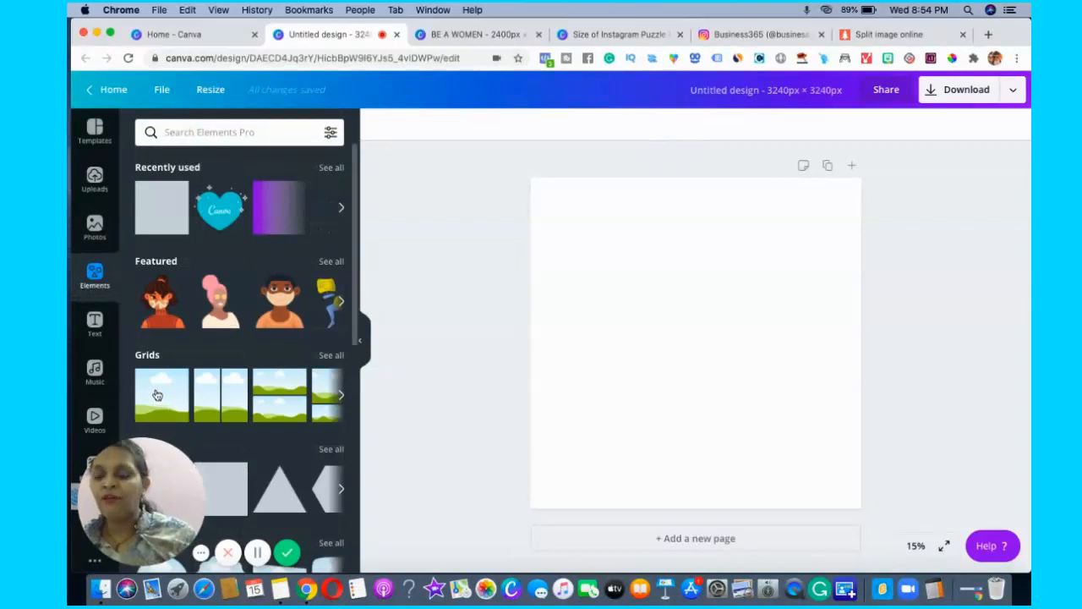
{"action": "left_click", "coordinate": [158, 395]}
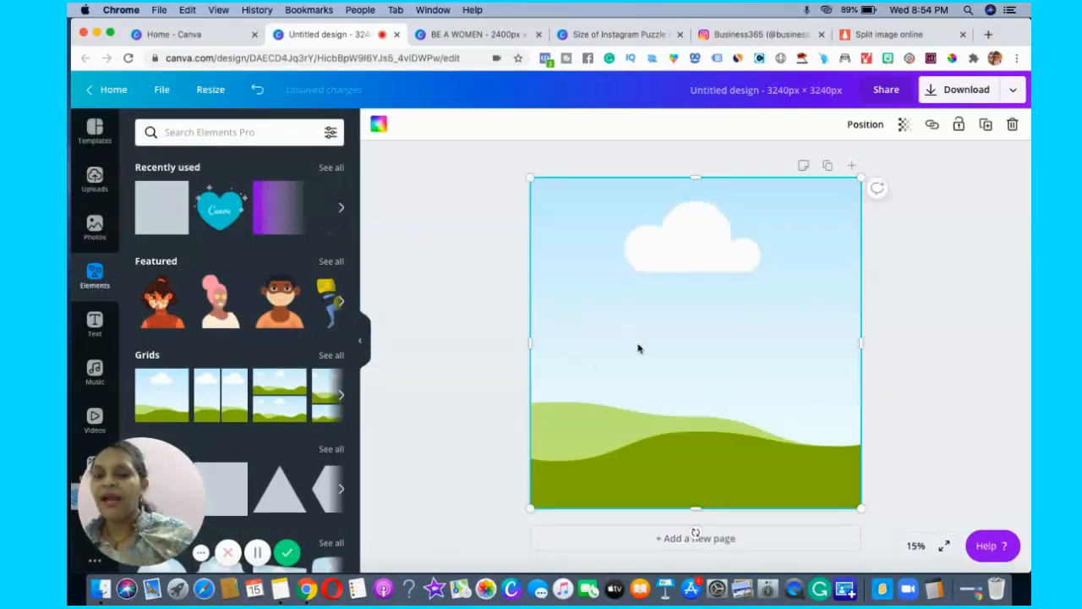
{"action": "left_click", "coordinate": [1021, 312]}
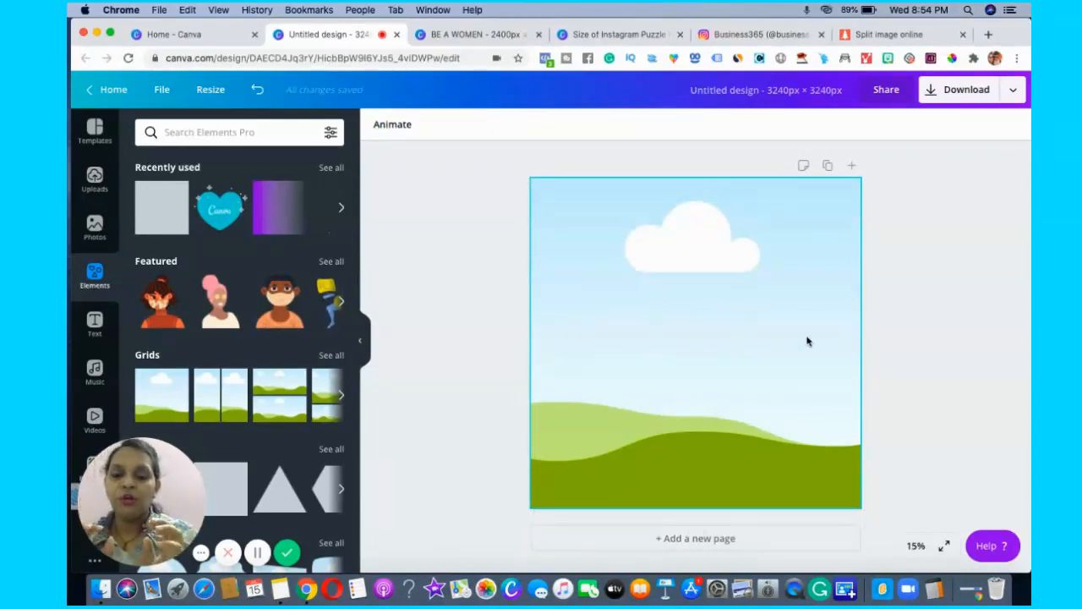
Search the photo library for "happy girl".
{"action": "left_click", "coordinate": [92, 233]}
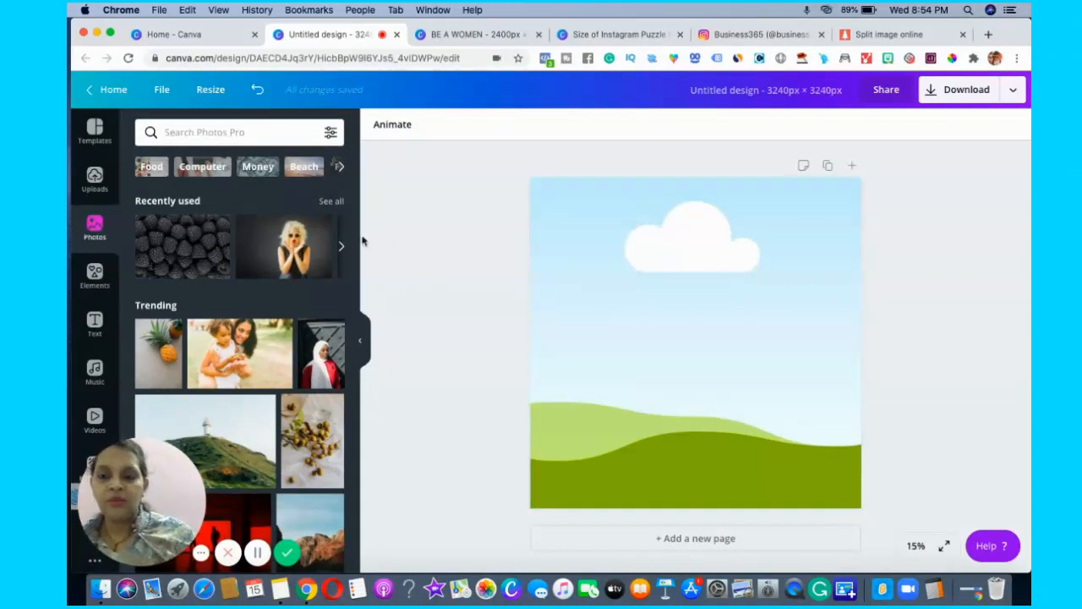
{"action": "scroll", "coordinate": [355, 304], "scroll_direction": "down", "scroll_amount": 2}
{"action": "scroll", "coordinate": [355, 305], "scroll_direction": "down", "scroll_amount": 10}
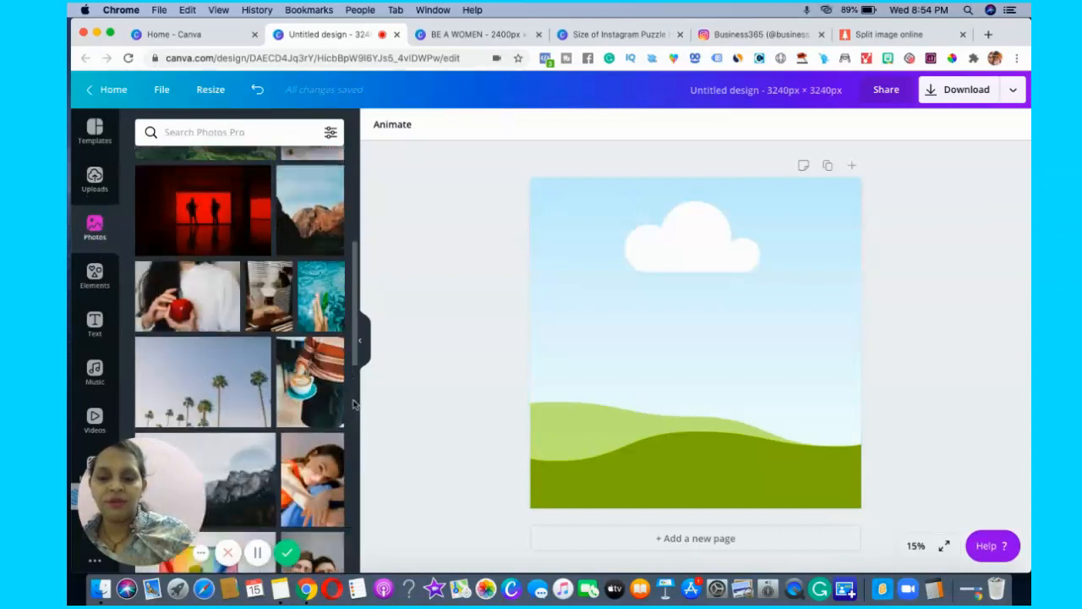
{"action": "scroll", "coordinate": [358, 461], "scroll_direction": "down", "scroll_amount": 15}
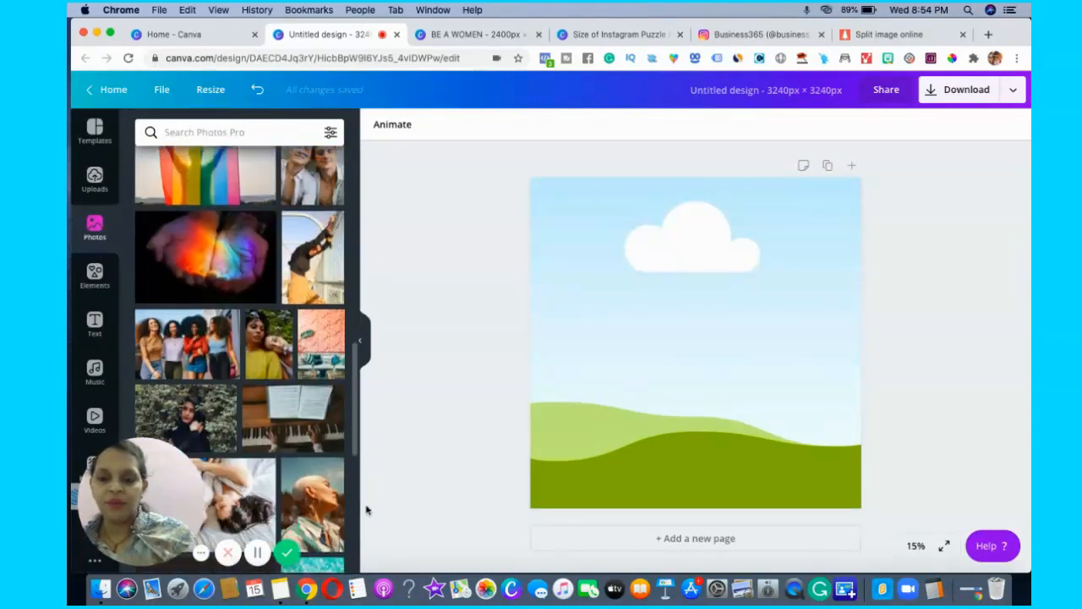
{"action": "left_click_drag", "start_coordinate": [367, 548], "coordinate": [241, 199]}
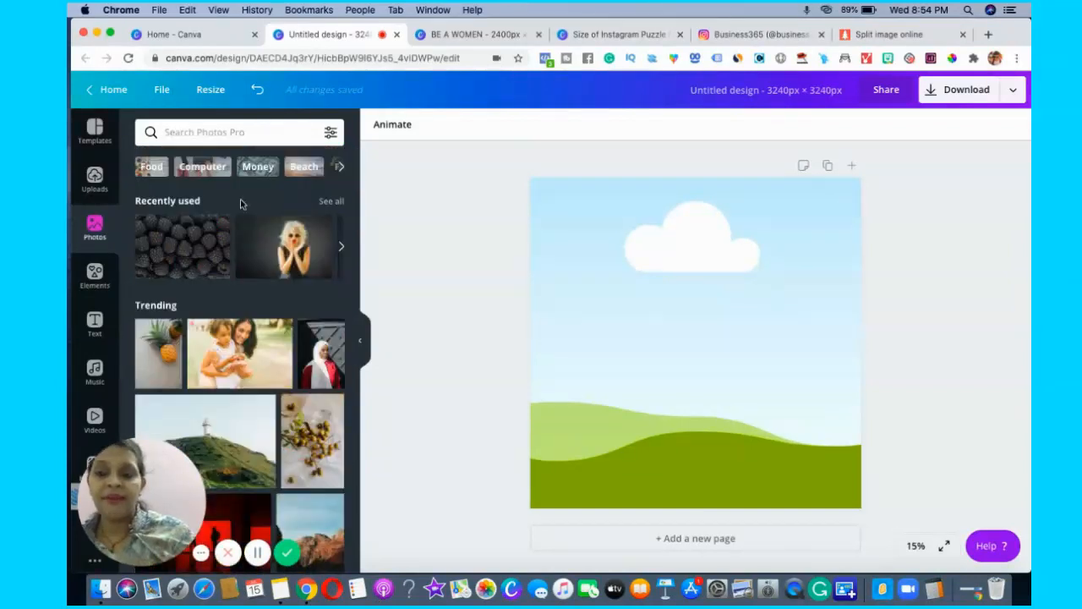
{"action": "left_click", "coordinate": [242, 132]}
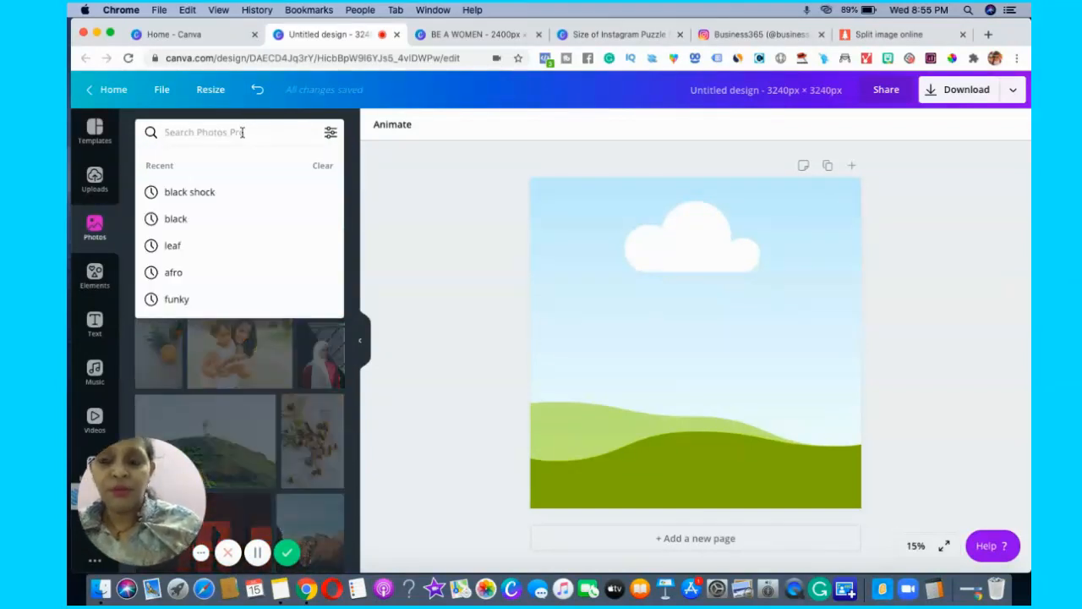
{"action": "type", "text": "happy "}
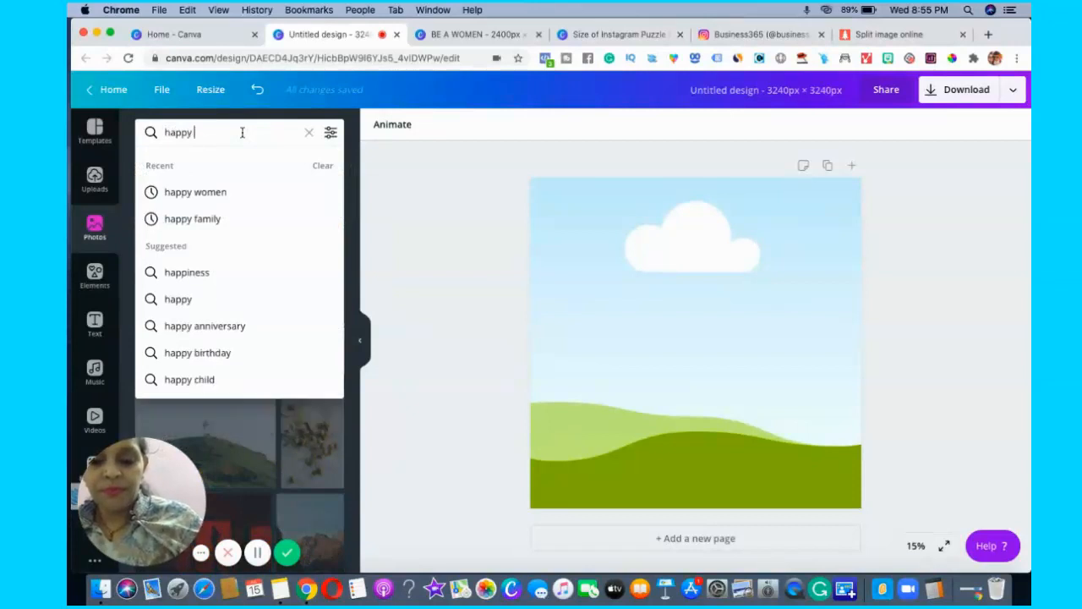
{"action": "type", "text": "girl"}
{"action": "key", "text": "Return"}
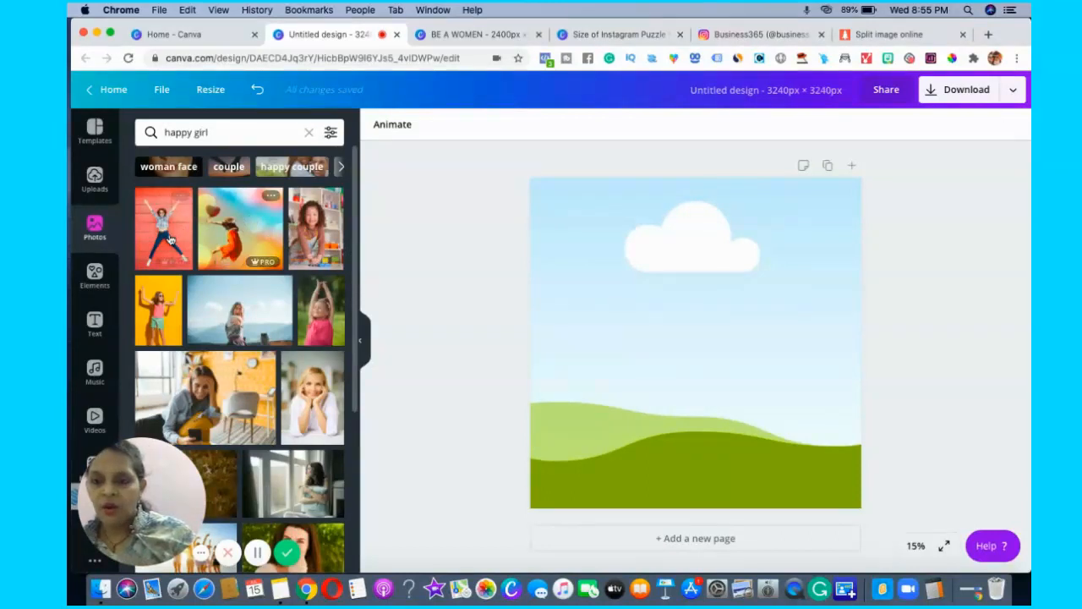
Find the photo of the red-haired woman in blue overalls holding her head and fill the page's grid with it.
{"action": "scroll", "coordinate": [354, 356], "scroll_direction": "down", "scroll_amount": 2}
{"action": "scroll", "coordinate": [362, 372], "scroll_direction": "down", "scroll_amount": 4}
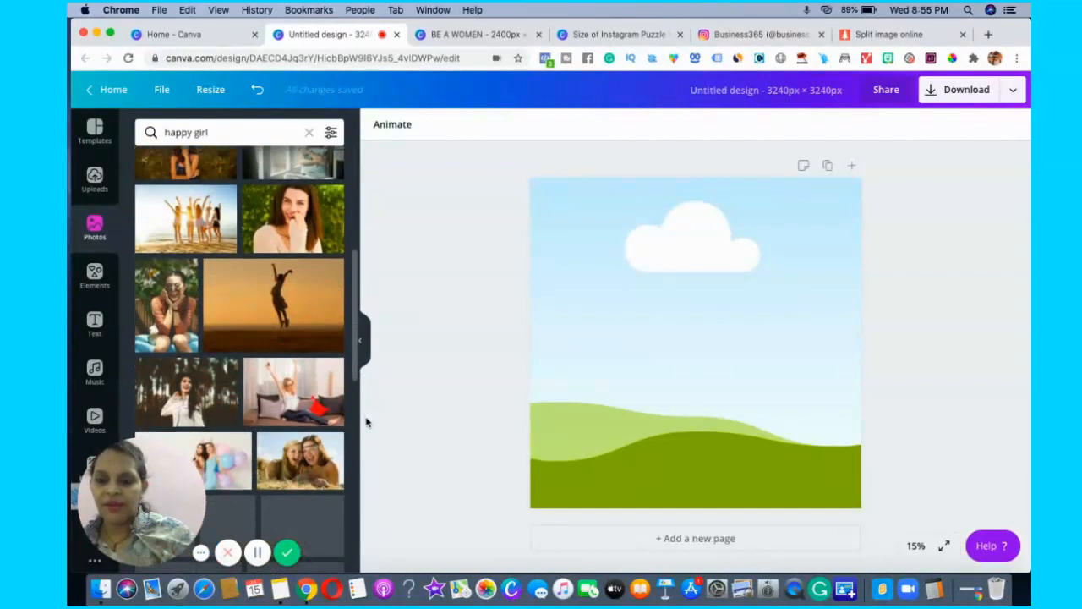
{"action": "scroll", "coordinate": [367, 422], "scroll_direction": "down", "scroll_amount": 5}
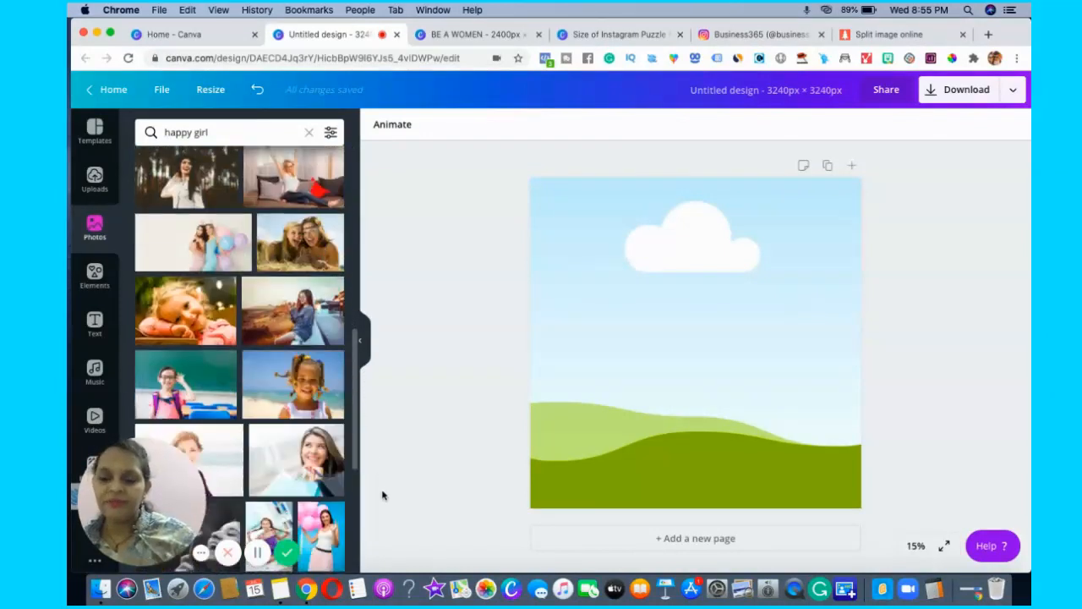
{"action": "scroll", "coordinate": [368, 554], "scroll_direction": "down", "scroll_amount": 6}
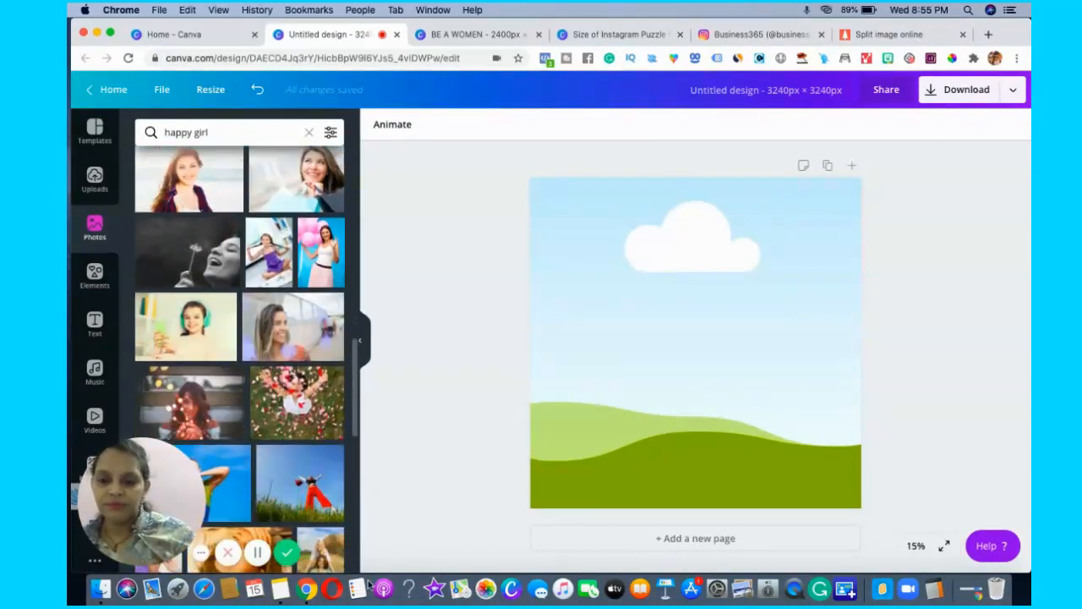
{"action": "left_click_drag", "start_coordinate": [369, 597], "coordinate": [369, 603]}
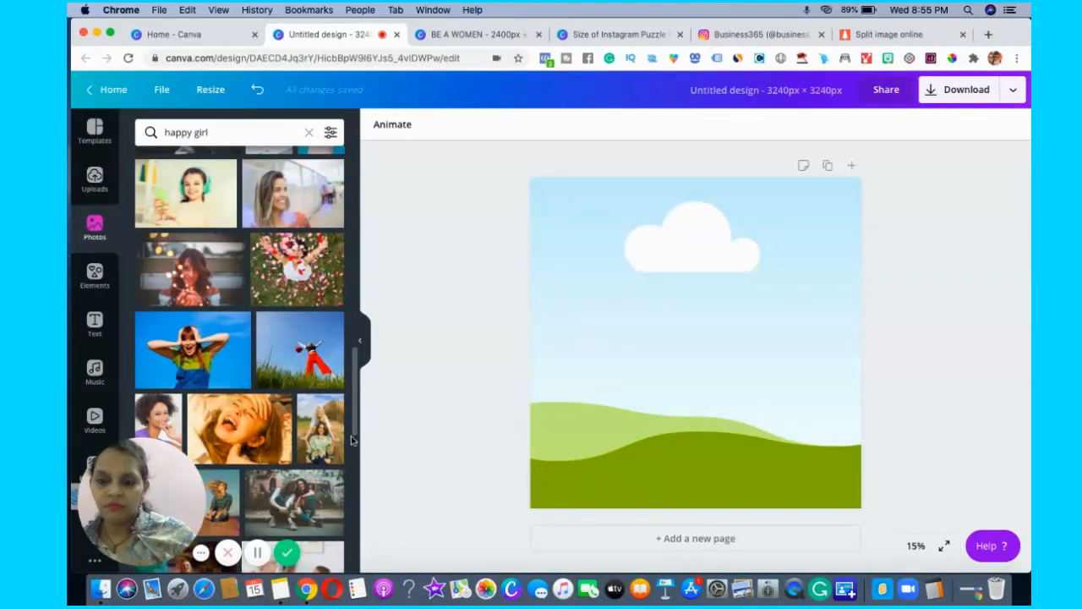
{"action": "left_click_drag", "start_coordinate": [354, 430], "coordinate": [360, 451]}
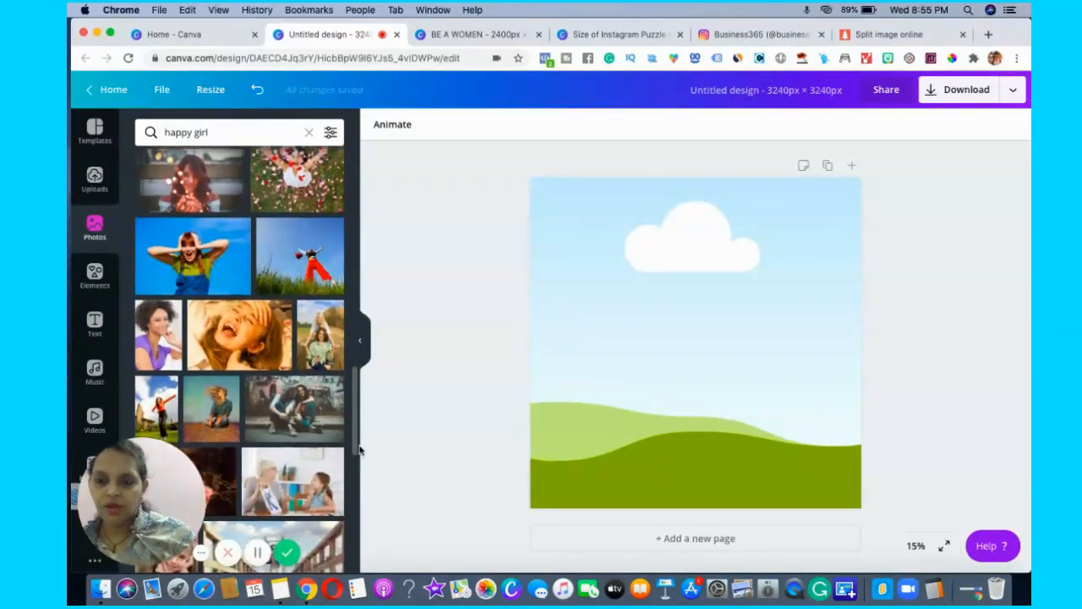
{"action": "left_click", "coordinate": [196, 244]}
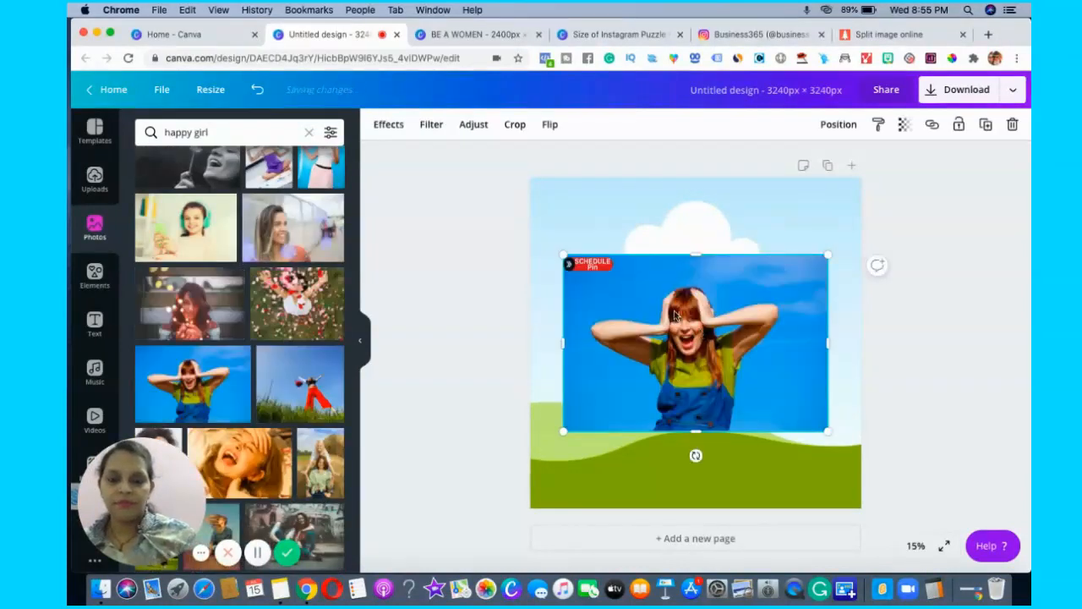
{"action": "left_click_drag", "start_coordinate": [601, 263], "coordinate": [564, 226]}
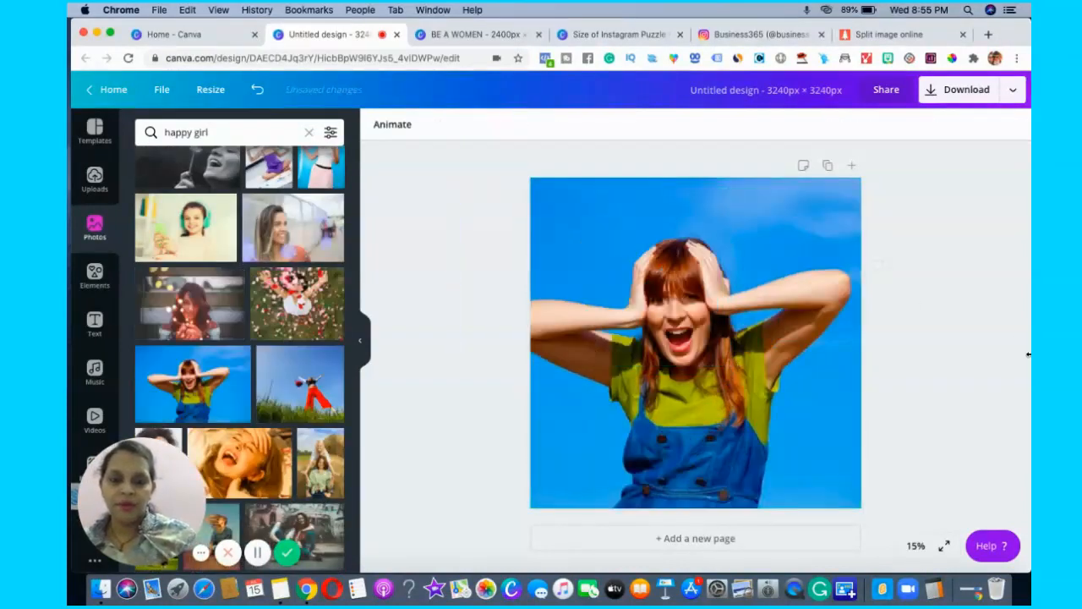
Reposition the photo inside its grid cell so that the woman is centred on the page.
{"action": "double_click", "coordinate": [690, 360]}
{"action": "mouse_move", "coordinate": [689, 355]}
{"action": "left_mouse_down"}
{"action": "mouse_move", "coordinate": [669, 355]}
{"action": "mouse_move", "coordinate": [705, 364]}
{"action": "mouse_move", "coordinate": [689, 364]}
{"action": "left_mouse_up"}
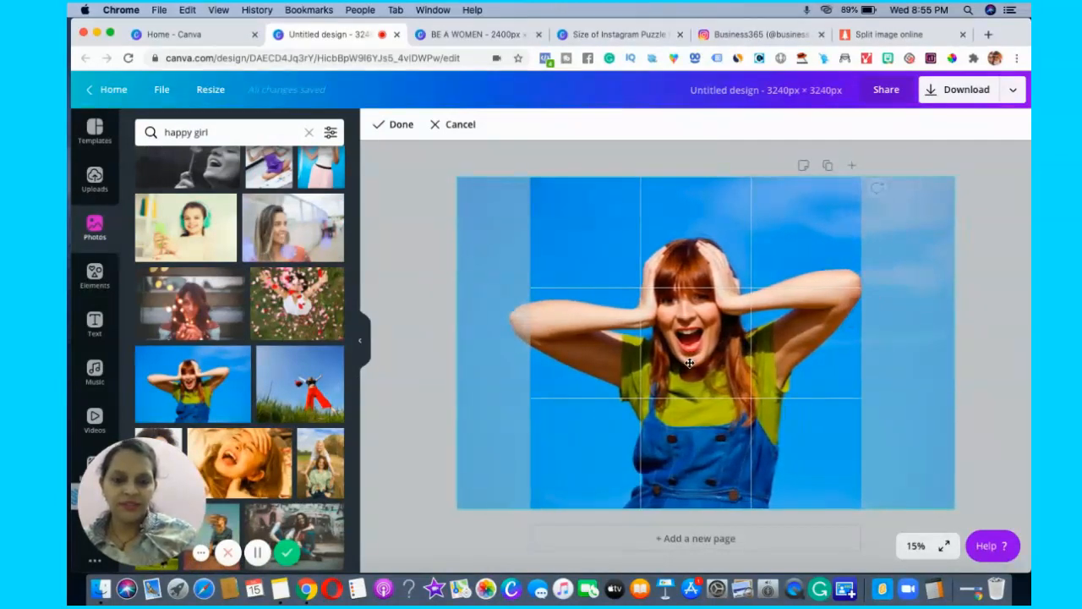
{"action": "left_click", "coordinate": [976, 419]}
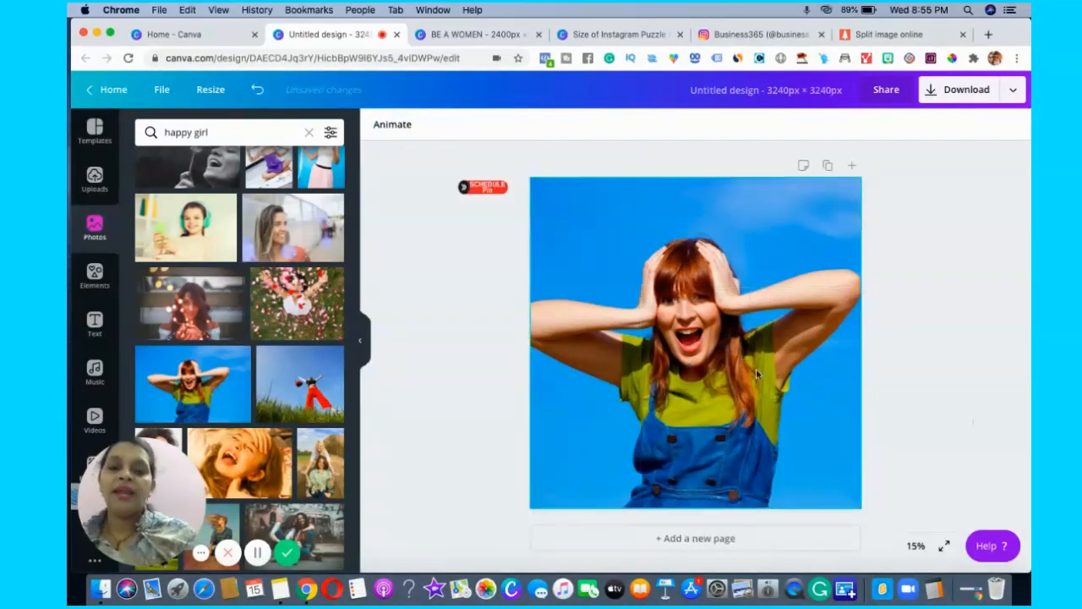
Add the "FEELIN' CUTE" text combination, enlarge it and place it in the upper-left corner of the photo.
{"action": "left_click", "coordinate": [741, 412]}
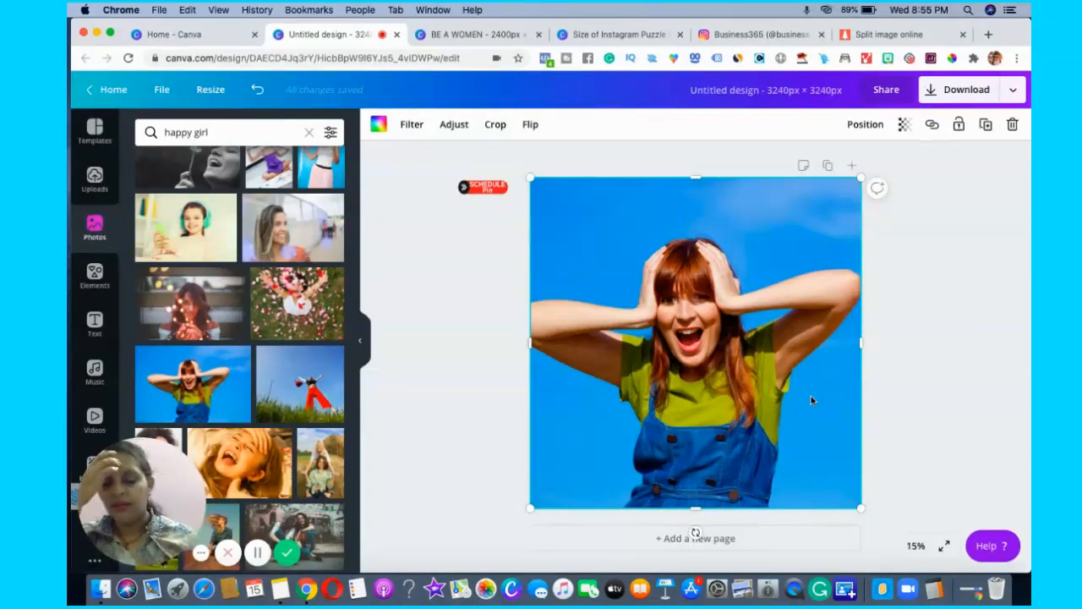
{"action": "left_click", "coordinate": [94, 277]}
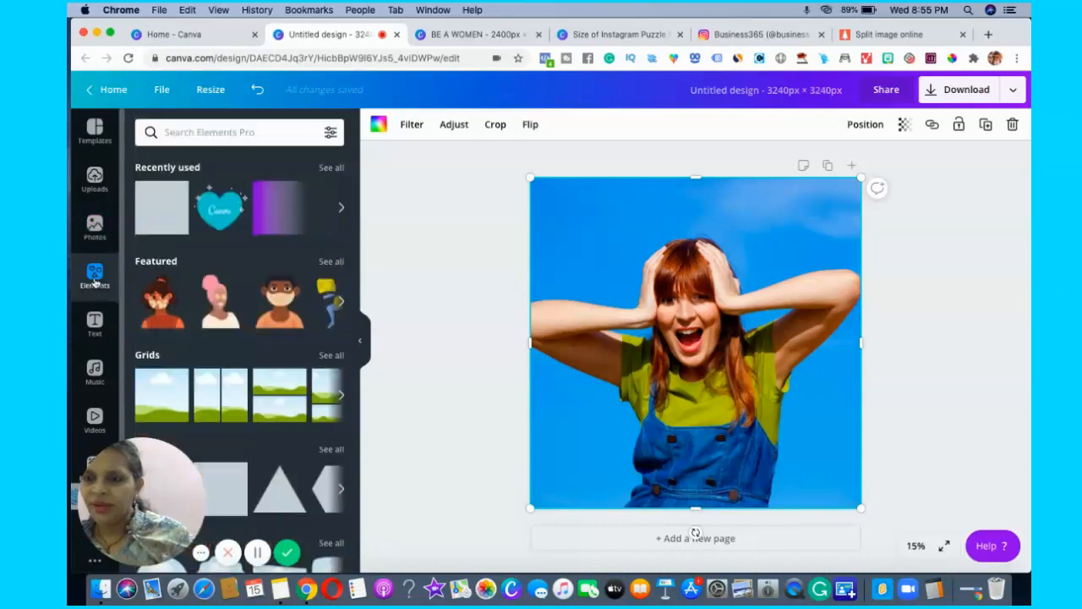
{"action": "left_click", "coordinate": [96, 326]}
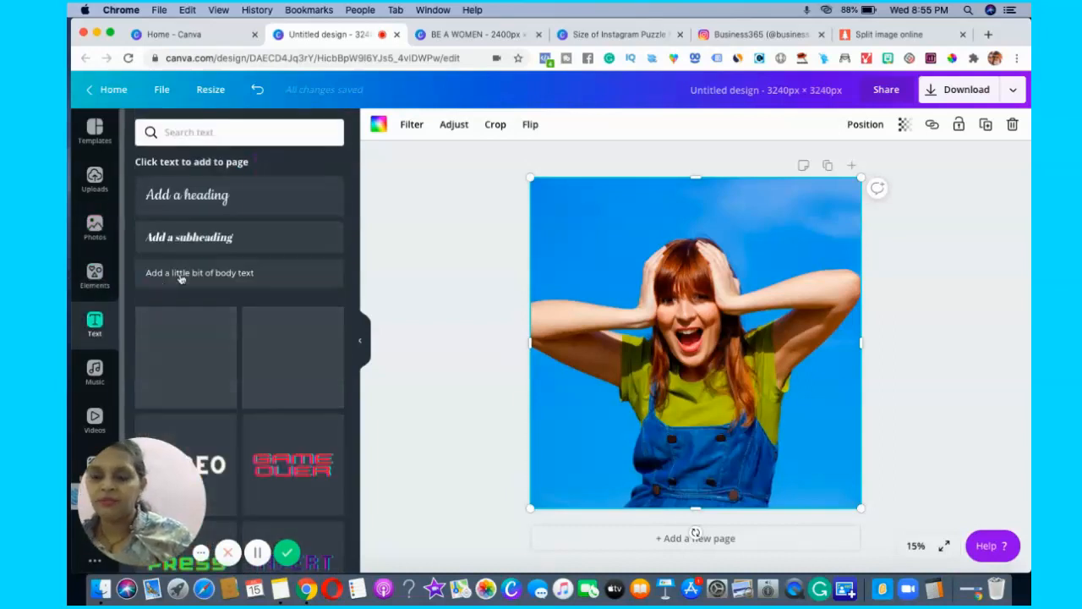
{"action": "left_click_drag", "start_coordinate": [356, 268], "coordinate": [375, 530]}
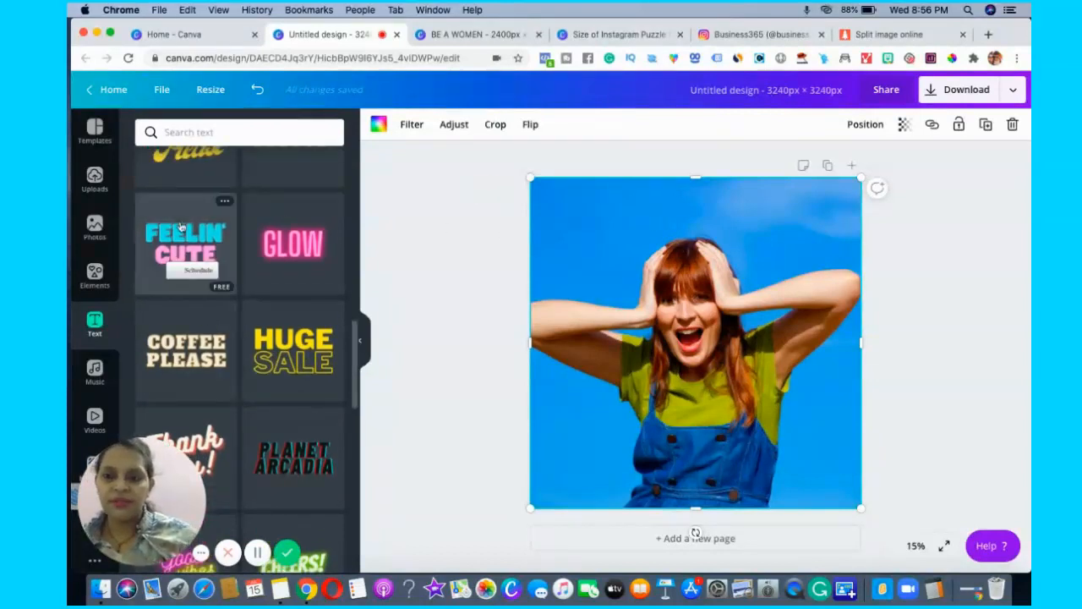
{"action": "left_click", "coordinate": [180, 226]}
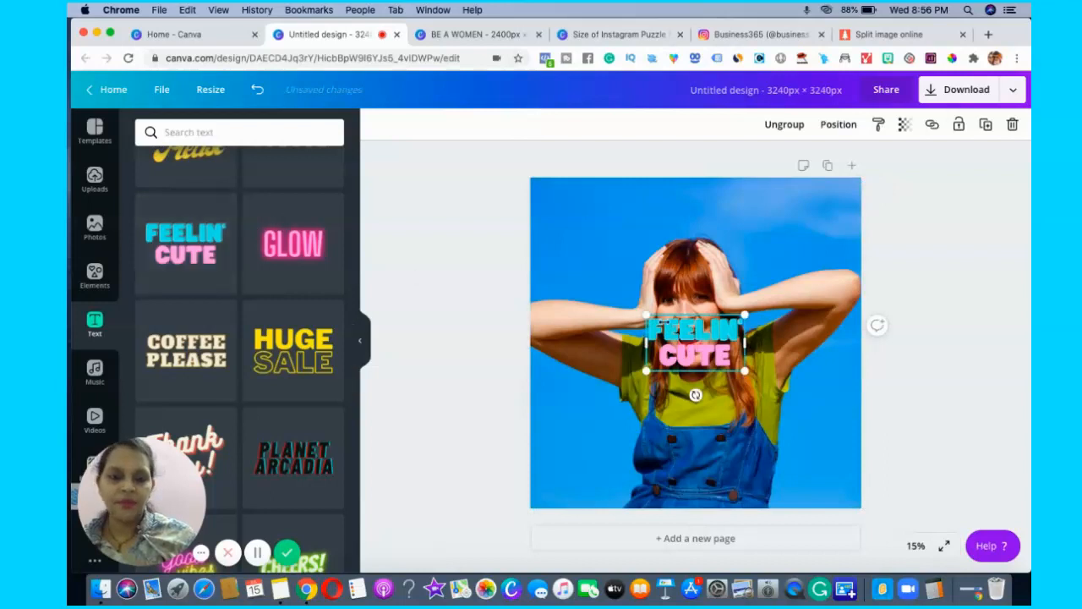
{"action": "left_click_drag", "start_coordinate": [584, 265], "coordinate": [571, 255]}
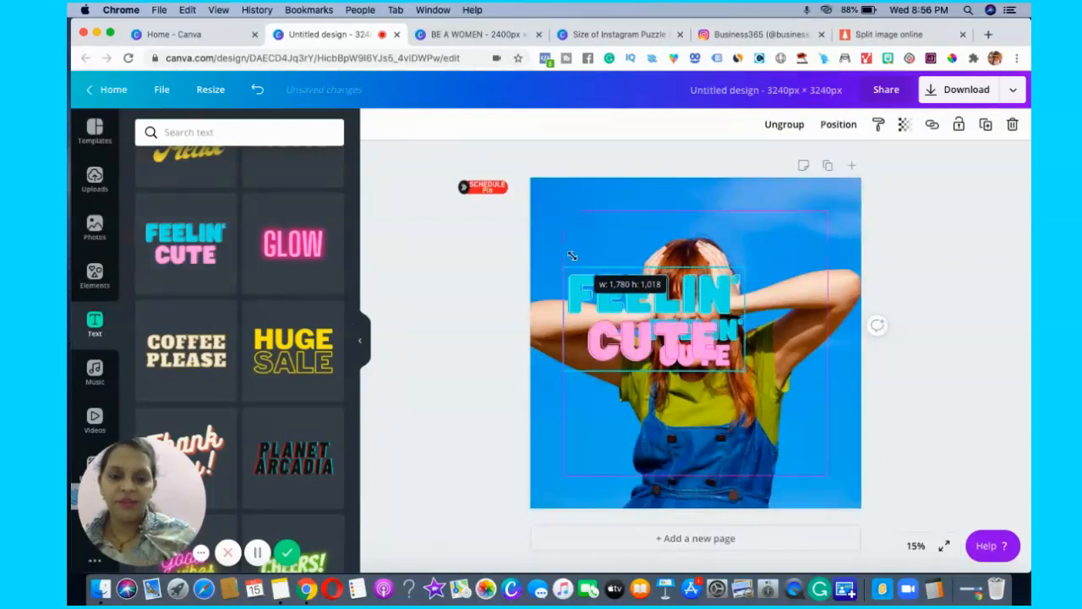
{"action": "left_click_drag", "start_coordinate": [667, 306], "coordinate": [666, 263]}
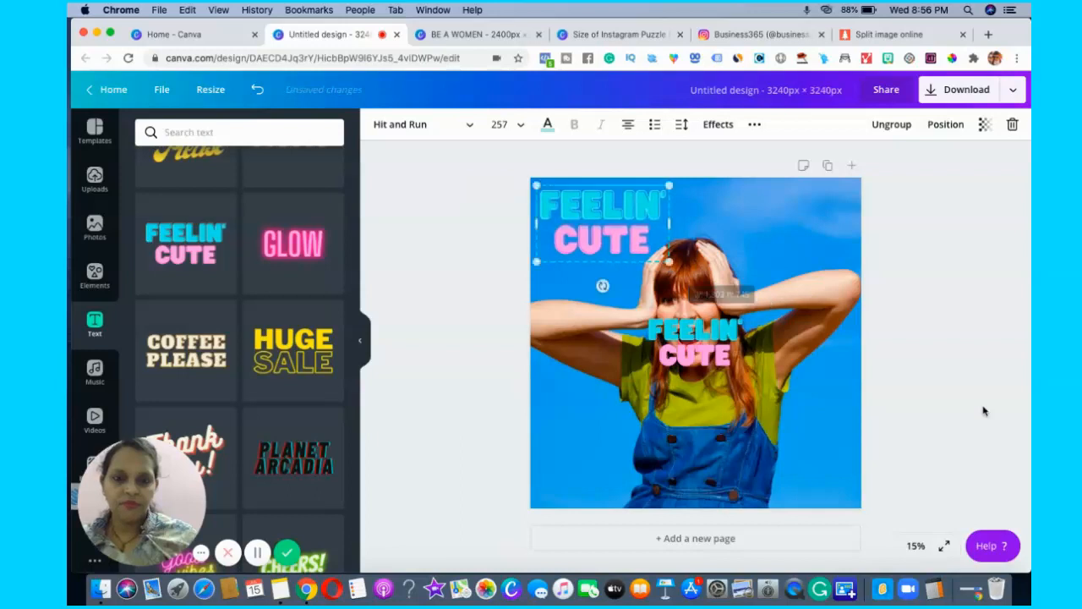
{"action": "left_click", "coordinate": [424, 383]}
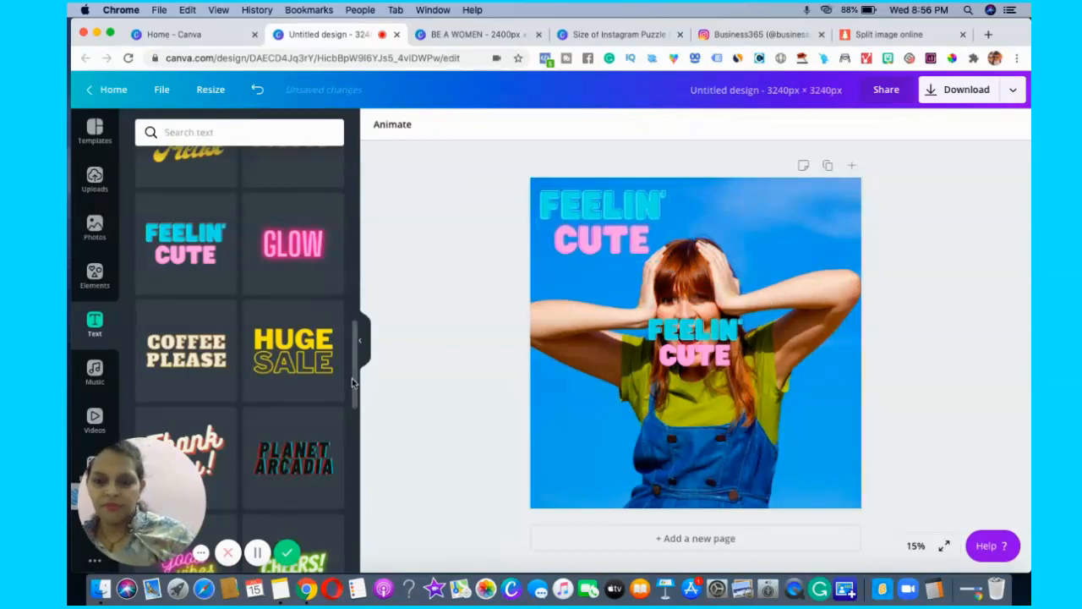
Delete the word "CUTE" from the duplicate text group covering the woman's face.
{"action": "left_click_drag", "start_coordinate": [356, 387], "coordinate": [377, 492]}
{"action": "left_click", "coordinate": [676, 362]}
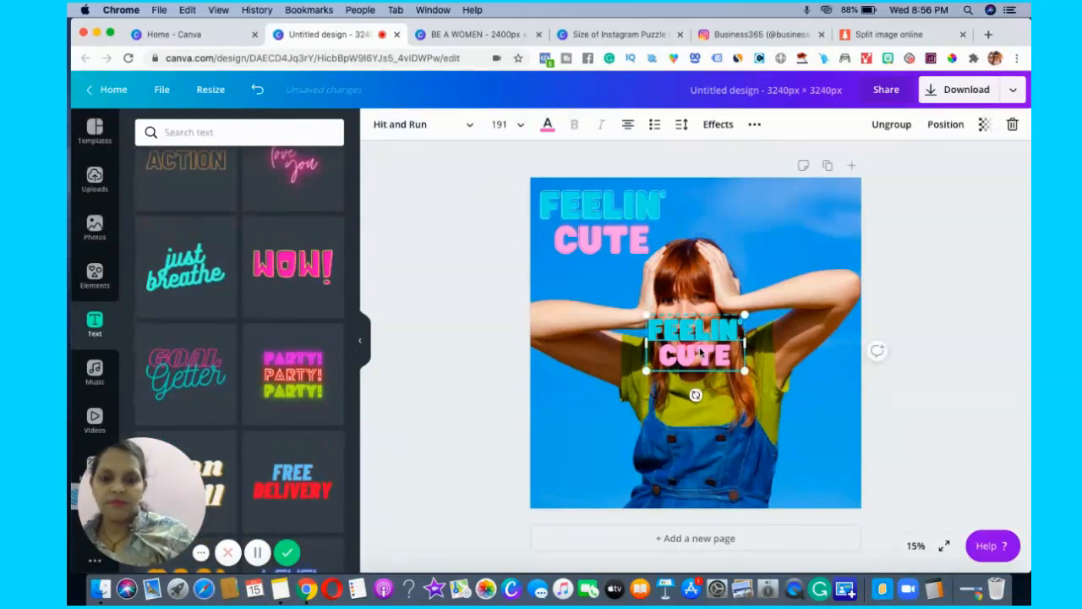
{"action": "left_click", "coordinate": [700, 352]}
{"action": "key", "text": "Delete"}
Add the "LEVEL UP" text combination to the lower-right part of the photo.
{"action": "left_click_drag", "start_coordinate": [355, 449], "coordinate": [358, 497]}
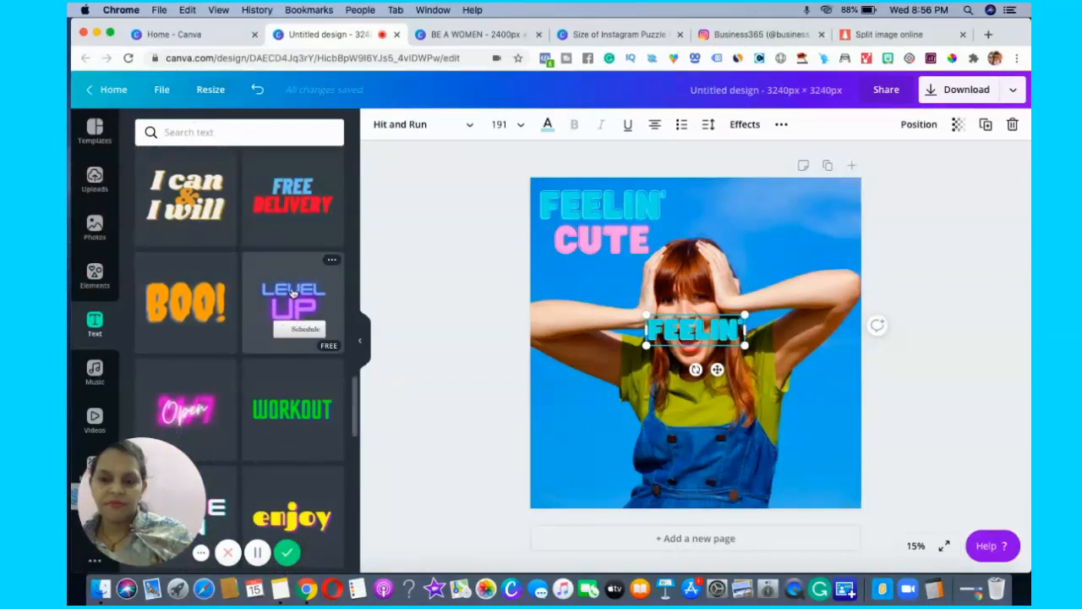
{"action": "left_click_drag", "start_coordinate": [736, 364], "coordinate": [824, 449]}
Clear the remaining "FEELIN'" text over the woman's face and select the "LEVEL UP" text group.
{"action": "left_click", "coordinate": [695, 336]}
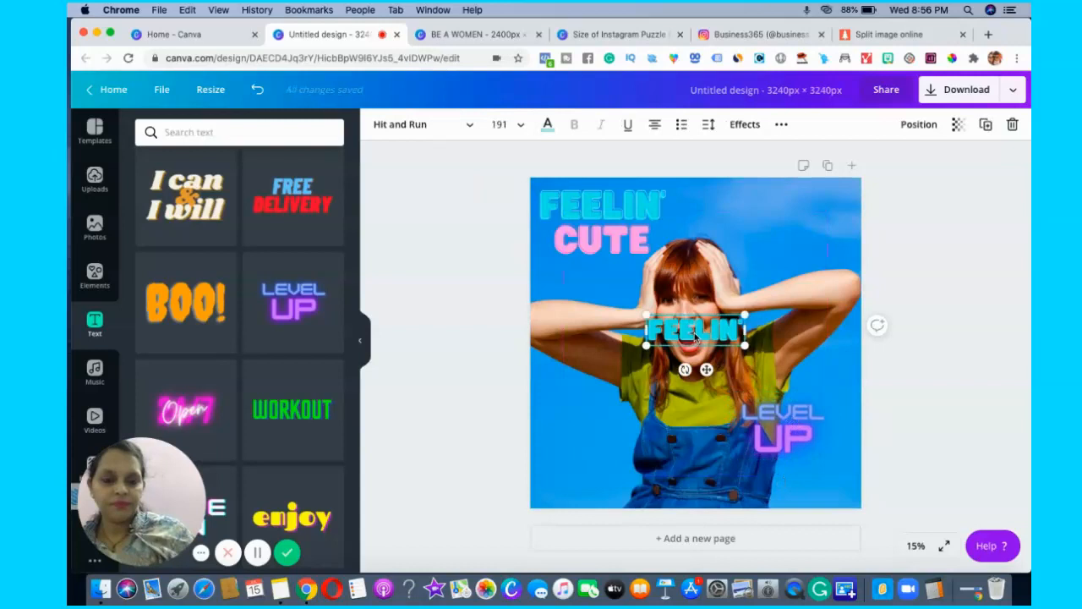
{"action": "double_click", "coordinate": [693, 334]}
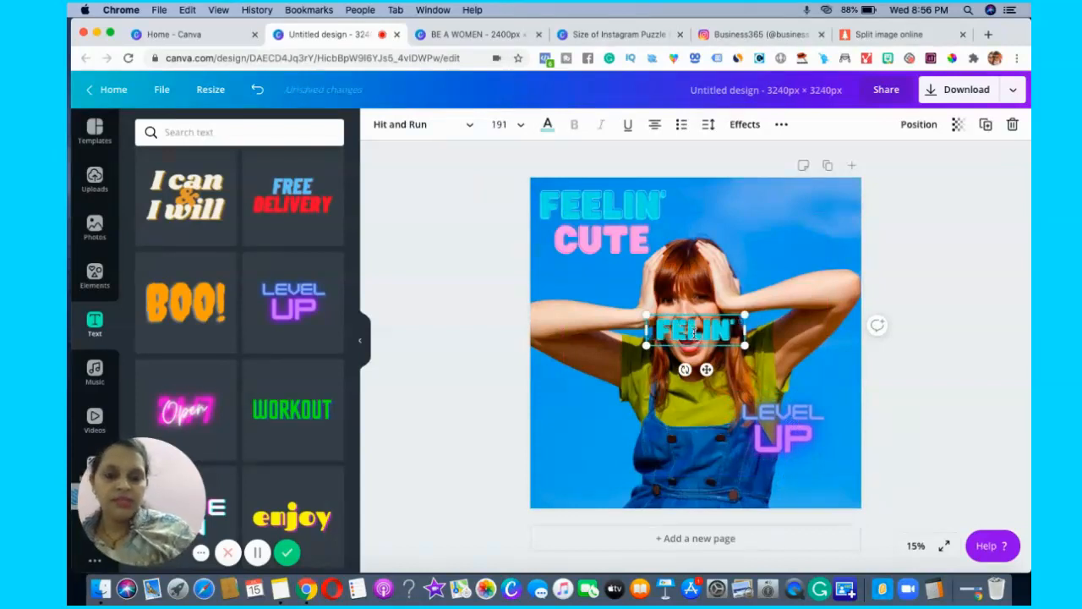
{"action": "key", "text": "BackSpace"}
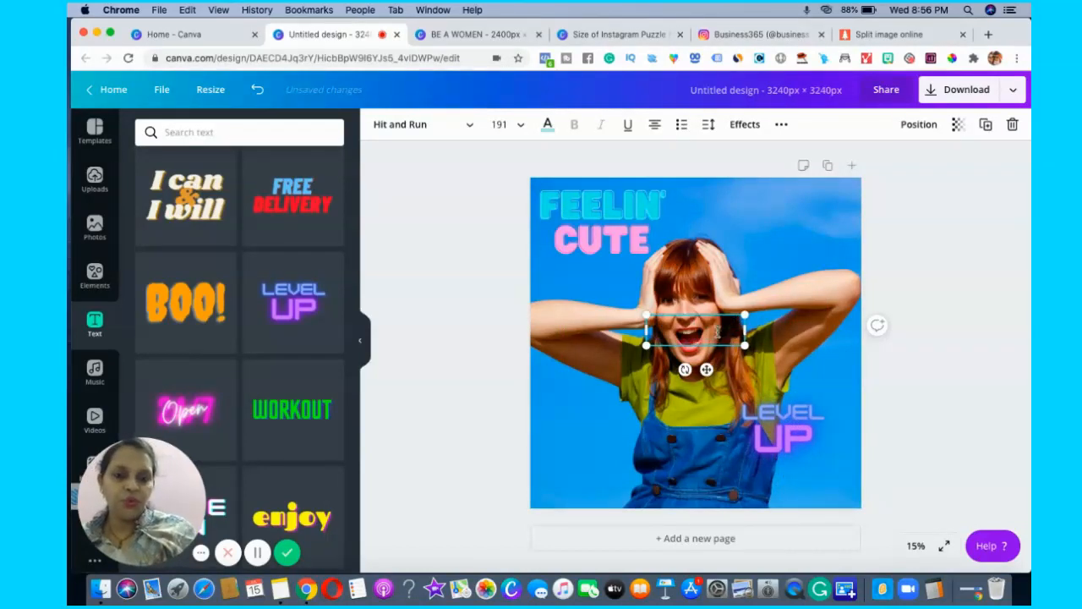
{"action": "left_click", "coordinate": [771, 322]}
{"action": "left_click", "coordinate": [792, 429]}
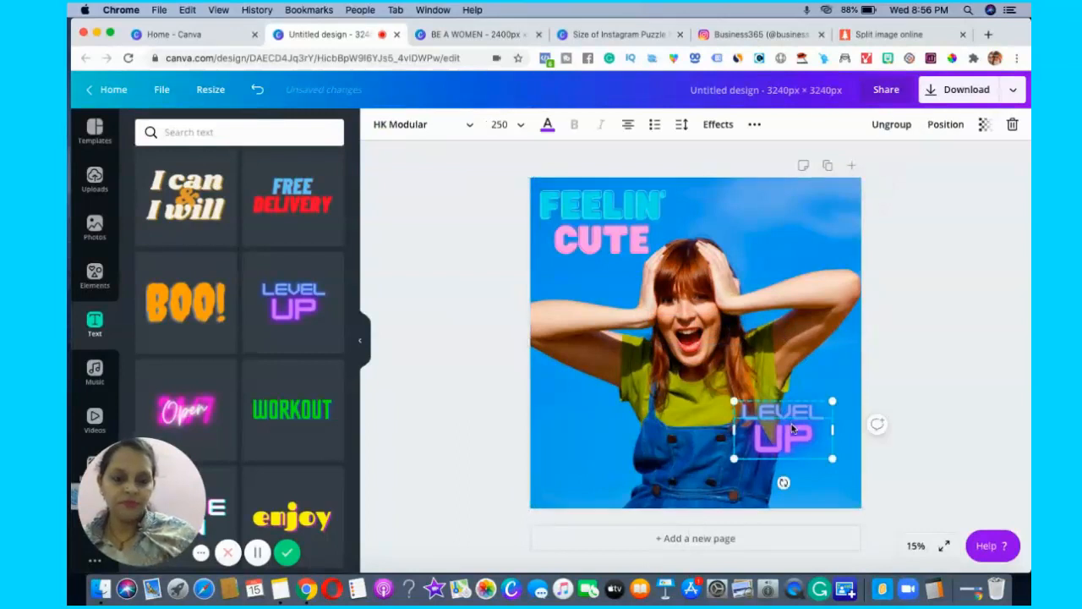
Delete both words of the "LEVEL UP" text group from the lower-right part of the photo.
{"action": "key", "text": "BackSpace"}
{"action": "left_click", "coordinate": [803, 407]}
{"action": "key", "text": "BackSpace"}
{"action": "key", "text": "BackSpace"}
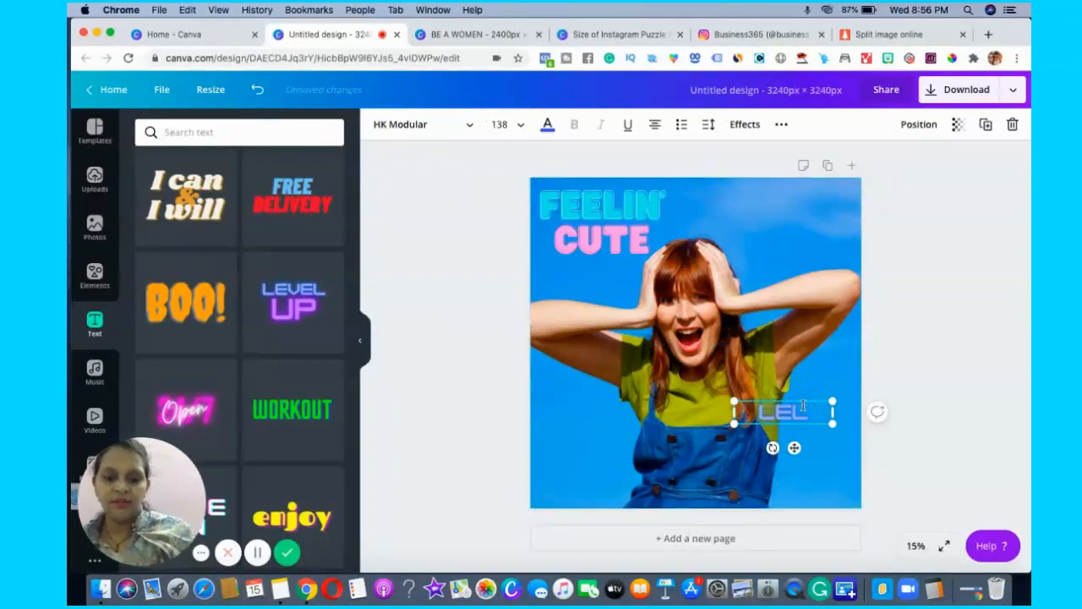
{"action": "left_click", "coordinate": [901, 501]}
{"action": "left_click", "coordinate": [794, 424]}
{"action": "left_click", "coordinate": [784, 415]}
{"action": "key", "text": "BackSpace"}
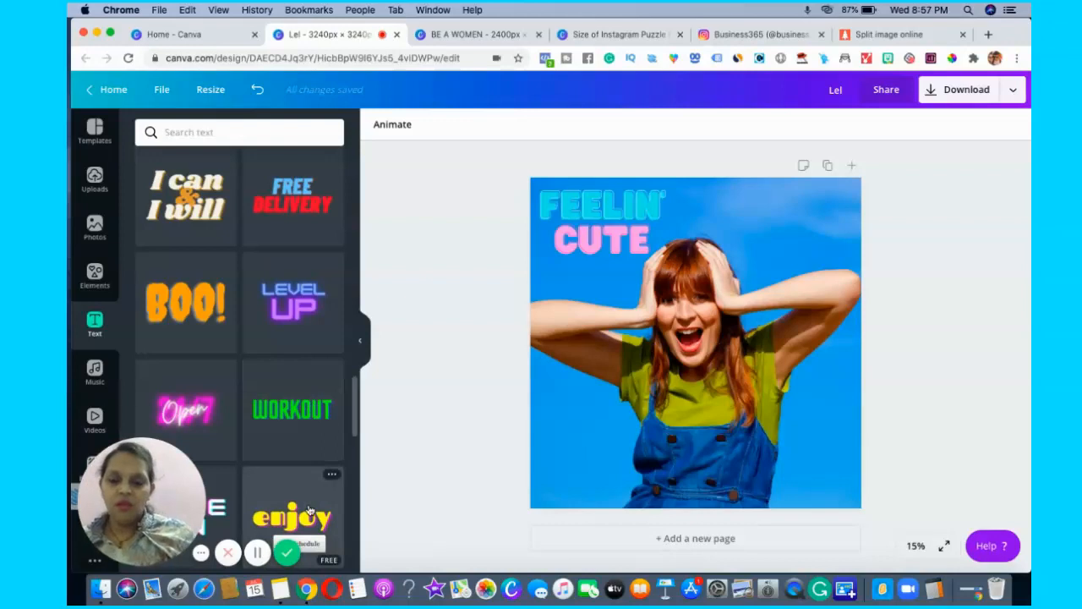
Add the yellow "enjoy" text design and place it in the lower-left part of the photo.
{"action": "left_click", "coordinate": [309, 511]}
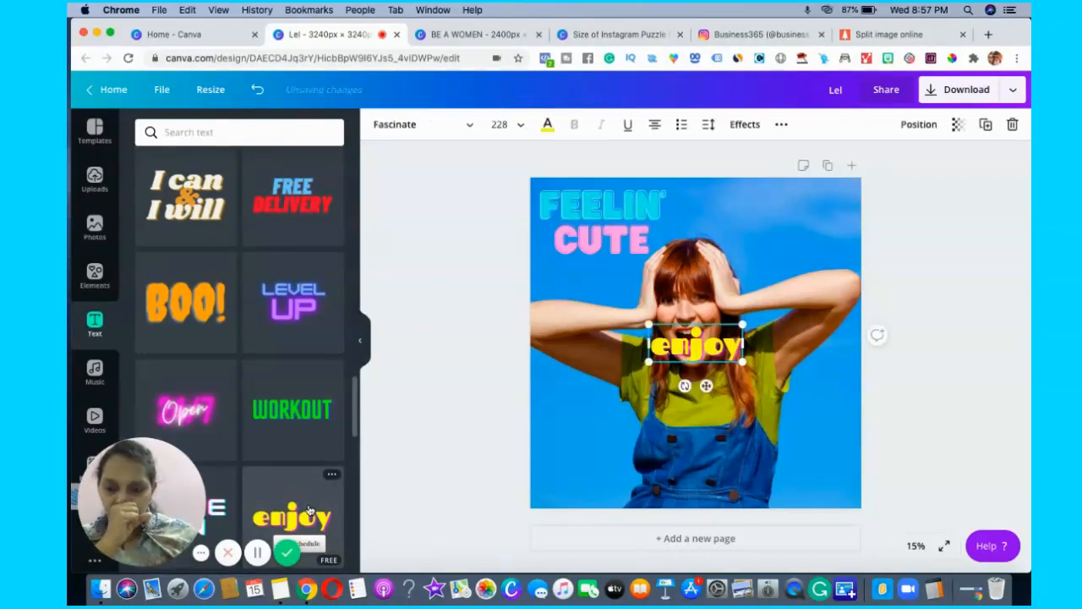
{"action": "left_click_drag", "start_coordinate": [711, 349], "coordinate": [610, 455]}
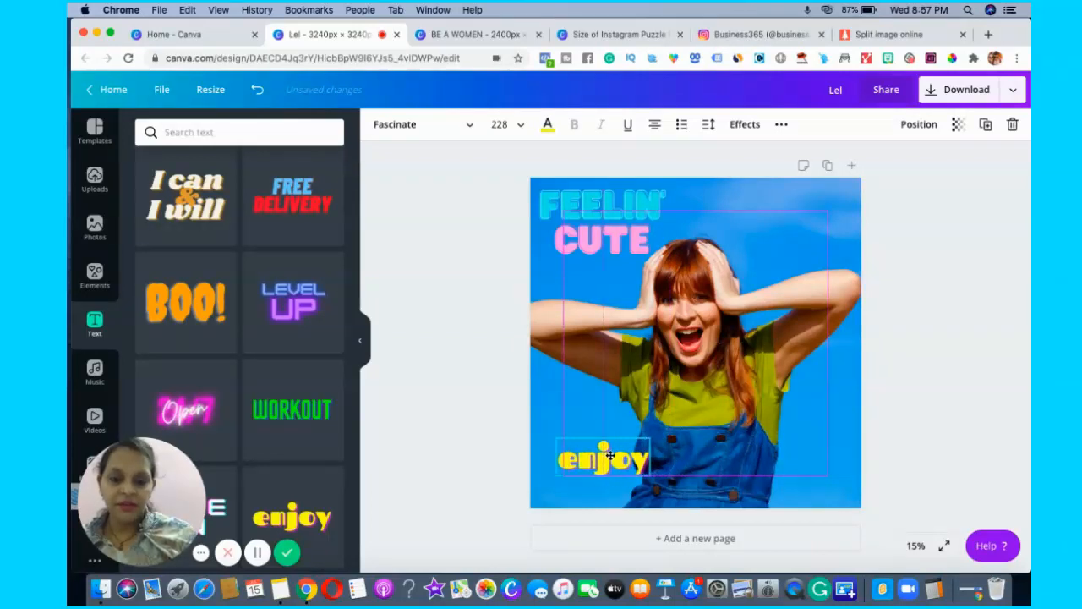
{"action": "left_click", "coordinate": [901, 409]}
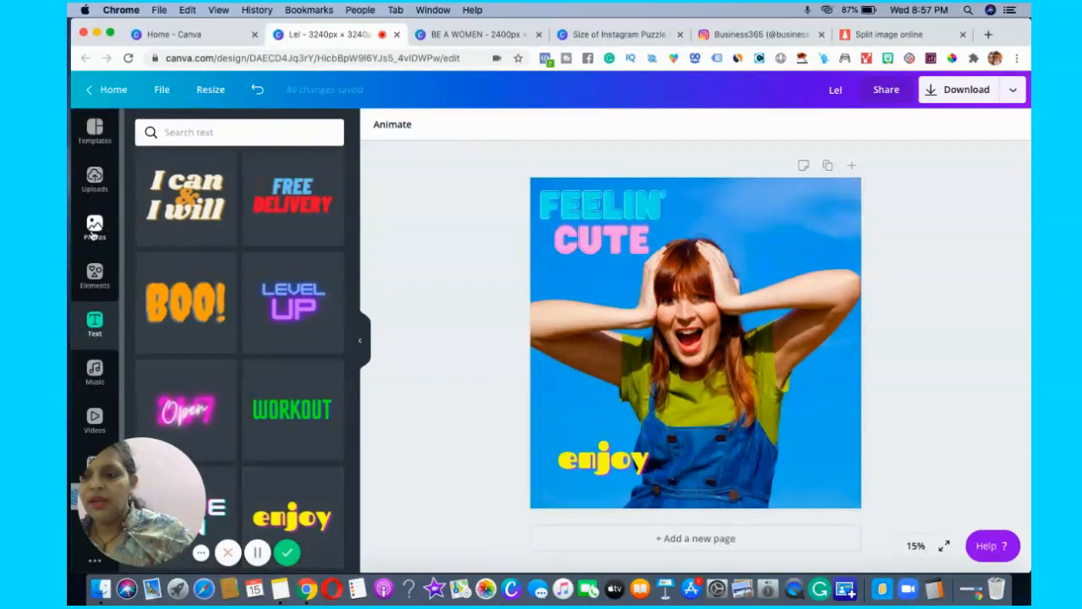
Add the black hexagon pattern from the recently used elements and enlarge it to cover the whole page.
{"action": "left_click", "coordinate": [94, 277]}
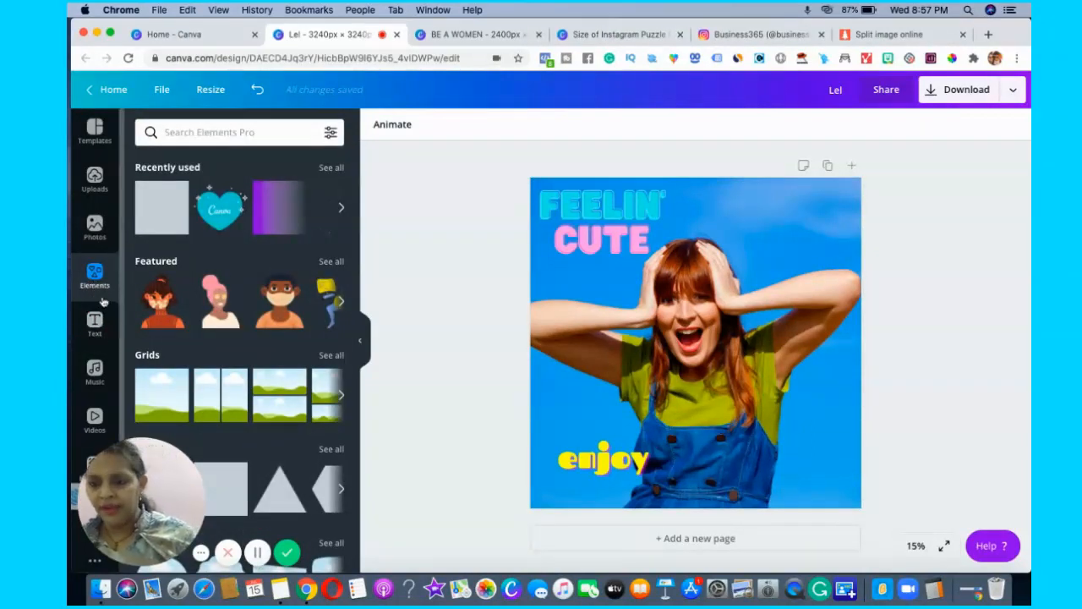
{"action": "left_click", "coordinate": [328, 168]}
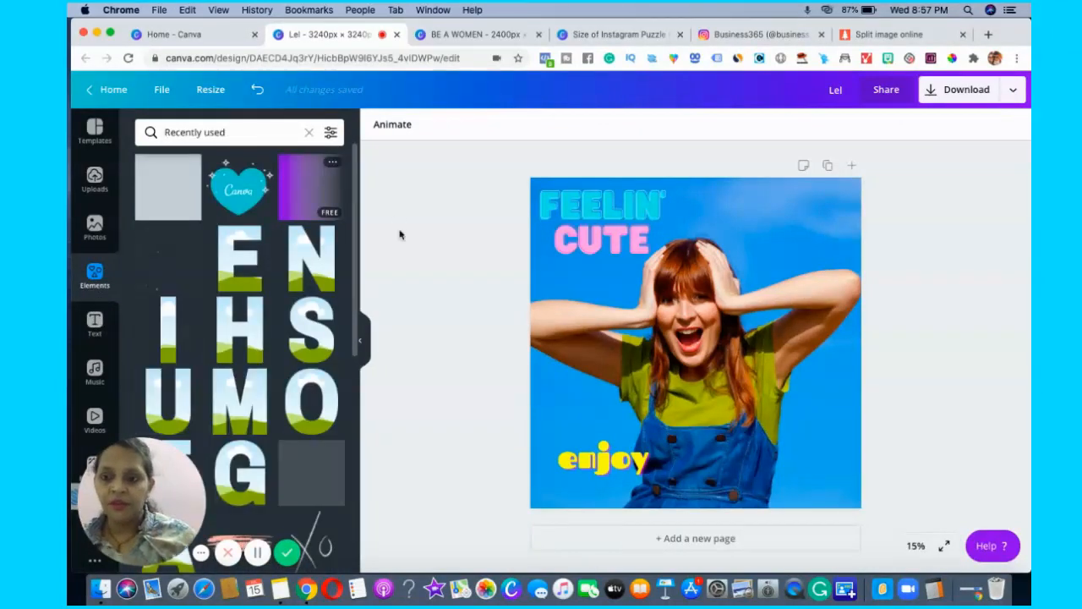
{"action": "left_click_drag", "start_coordinate": [355, 223], "coordinate": [377, 428]}
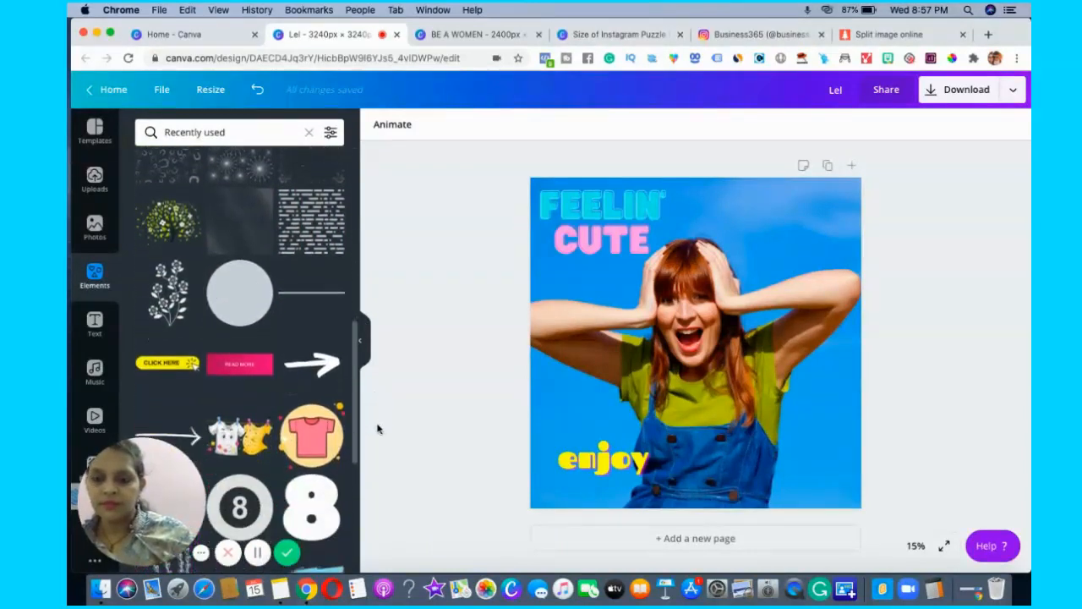
{"action": "left_click", "coordinate": [306, 171]}
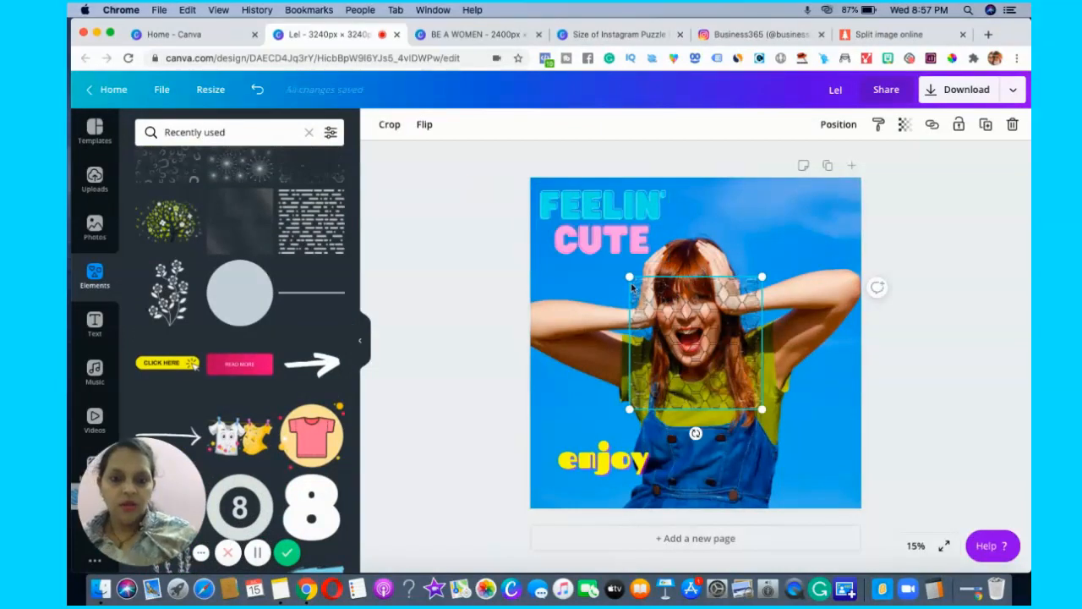
{"action": "left_click_drag", "start_coordinate": [629, 276], "coordinate": [523, 178]}
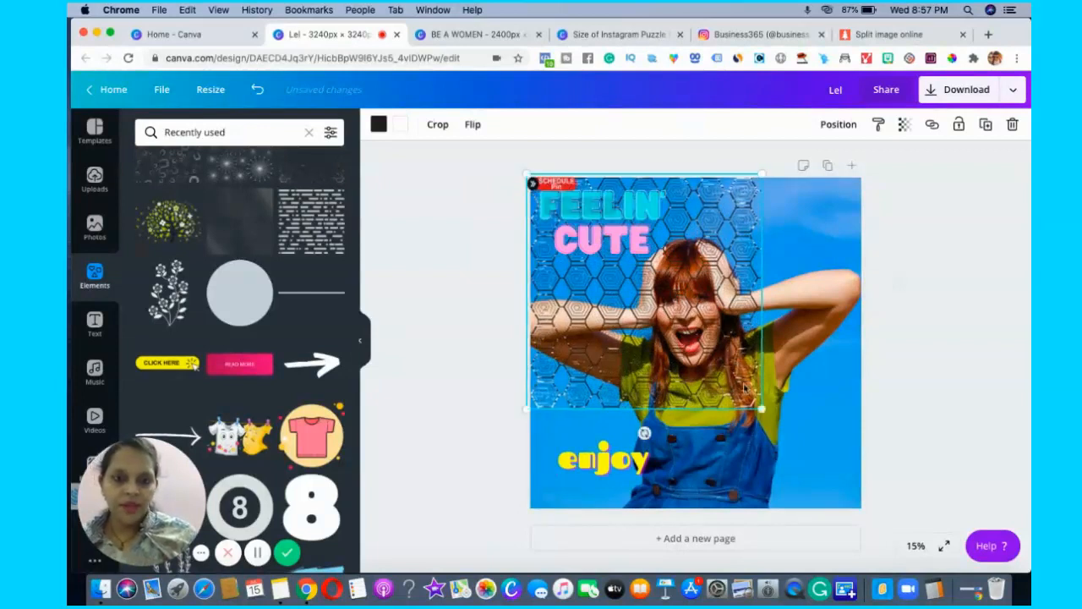
{"action": "left_click_drag", "start_coordinate": [760, 409], "coordinate": [870, 507]}
Layer the hexagon pattern directly above the photo and behind the text by sending it to back, then one level forward.
{"action": "left_click", "coordinate": [841, 124]}
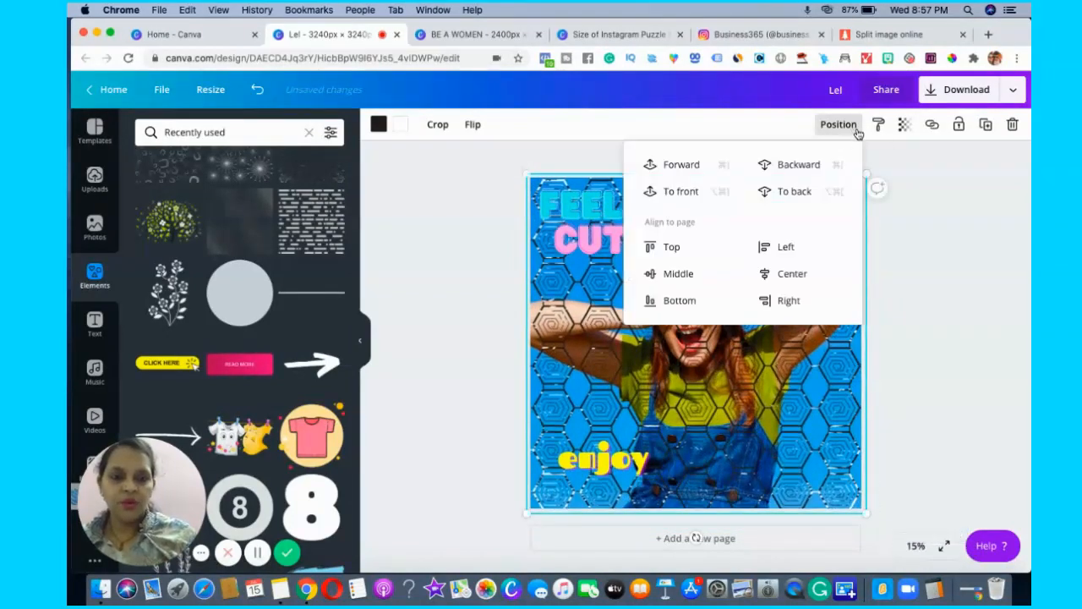
{"action": "left_click", "coordinate": [801, 192]}
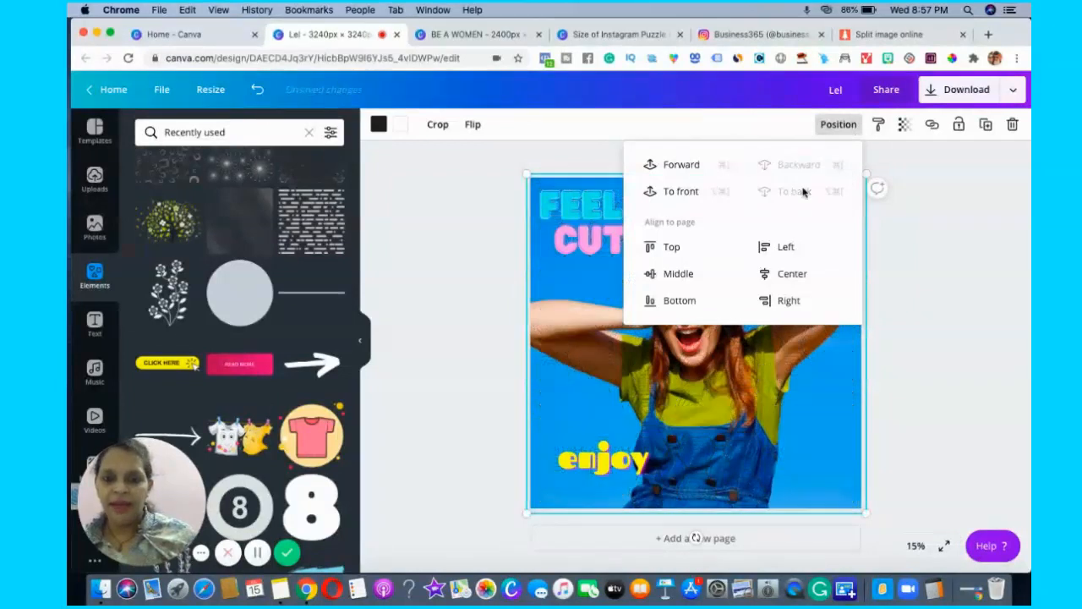
{"action": "left_click", "coordinate": [687, 164]}
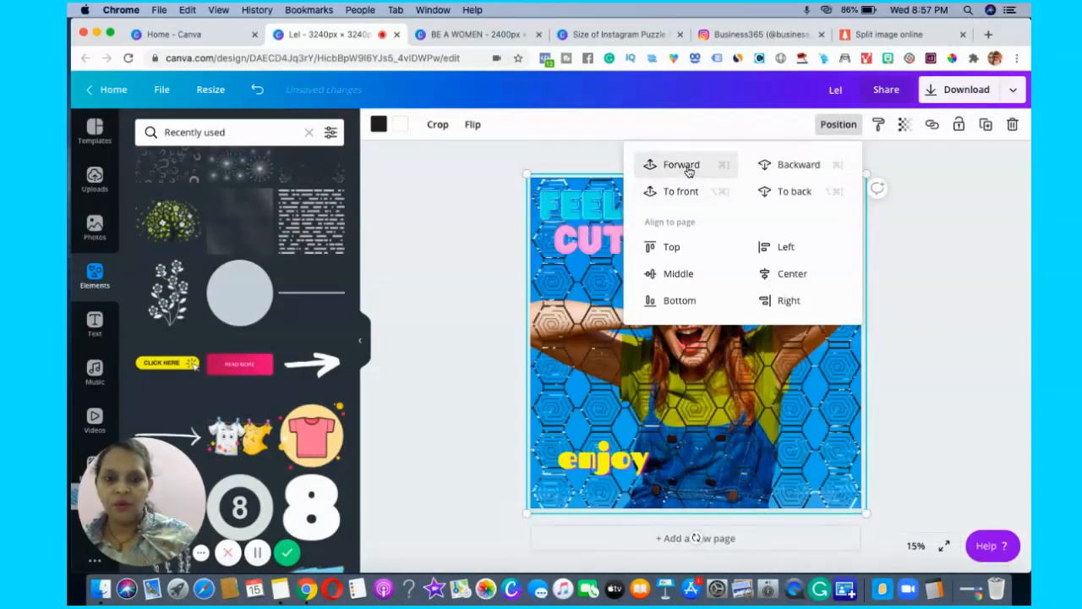
Recolor the hexagon pattern to the light grey of the Pastel Pink palette and set its transparency to 40.
{"action": "left_click", "coordinate": [379, 126]}
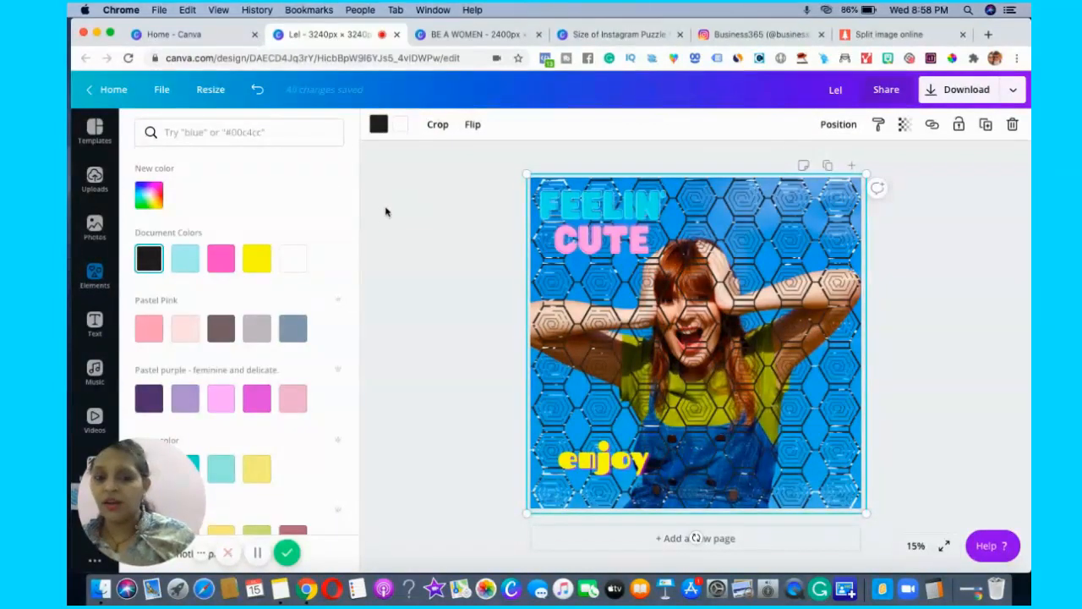
{"action": "left_click", "coordinate": [256, 329]}
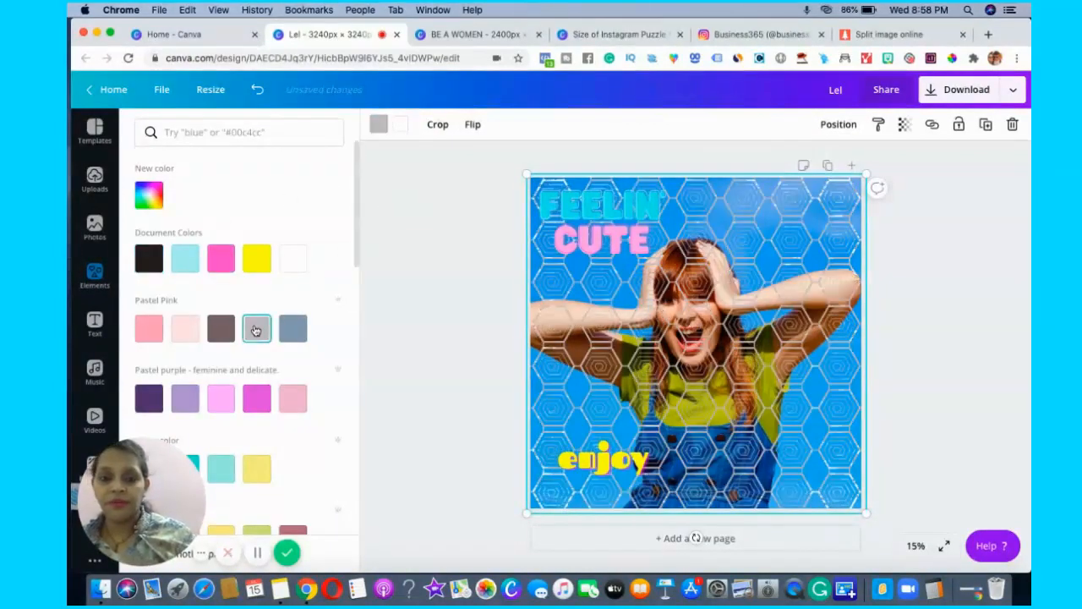
{"action": "left_click", "coordinate": [903, 124]}
{"action": "left_click_drag", "start_coordinate": [860, 161], "coordinate": [817, 173]}
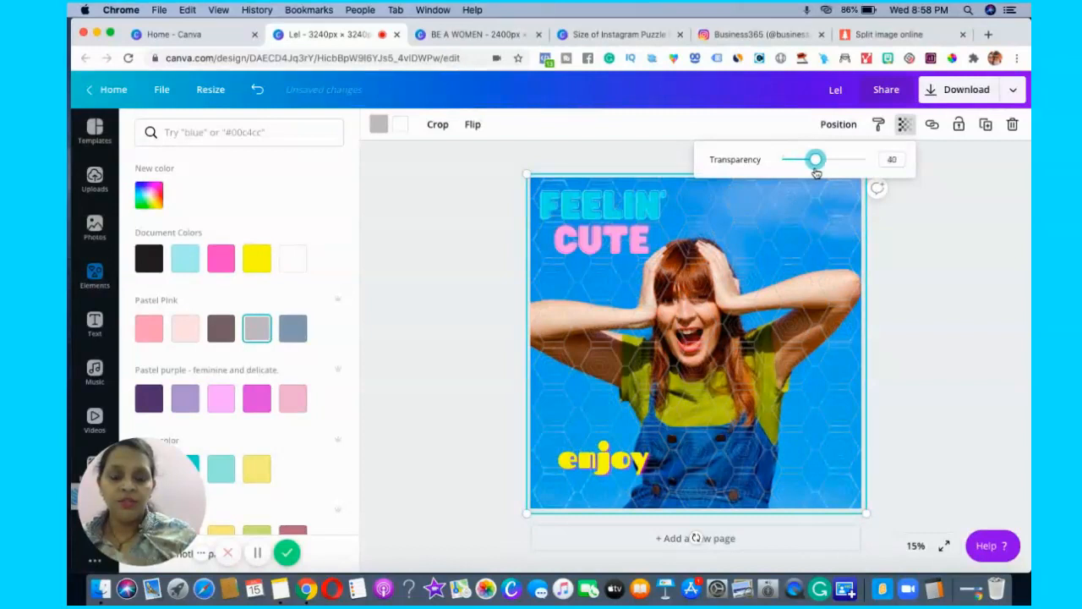
{"action": "left_click", "coordinate": [985, 365]}
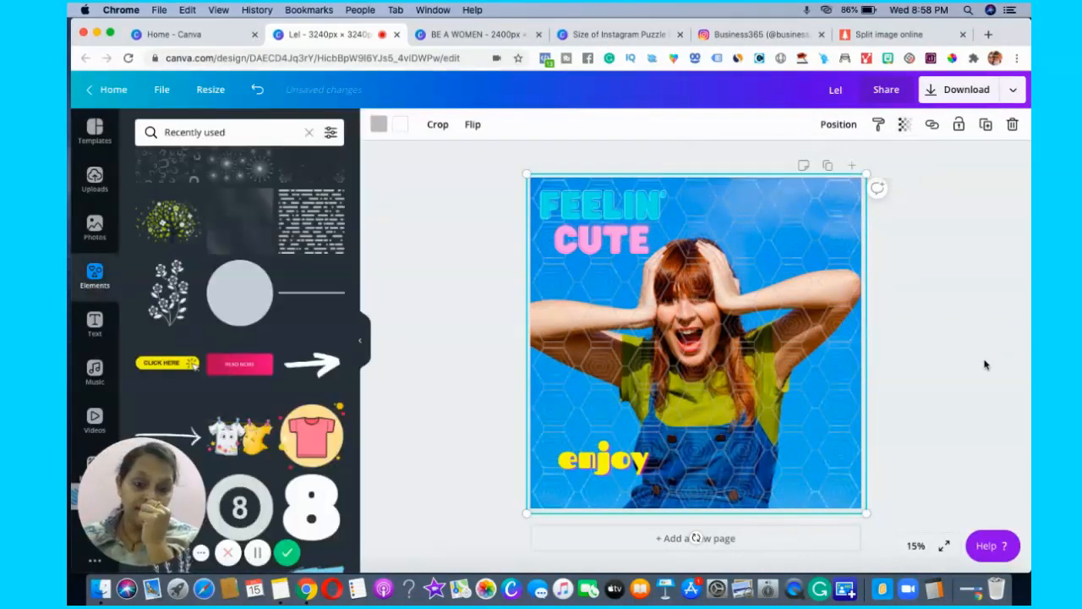
{"action": "left_click", "coordinate": [985, 365]}
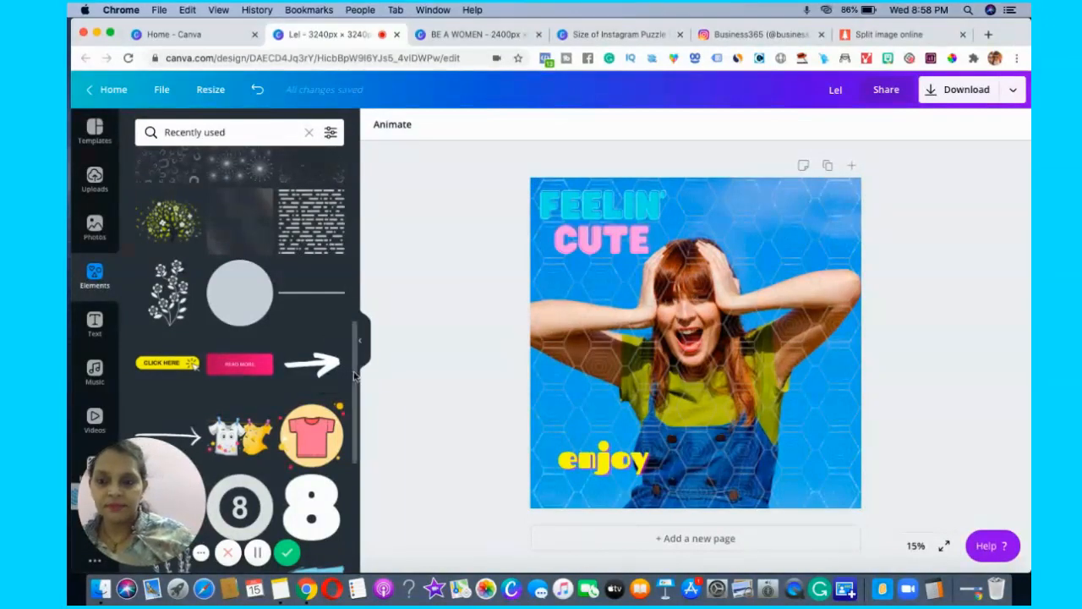
Add the neon "2020" graphic, shrink it to about 994 × 845 px and place it in the photo's upper-right area.
{"action": "scroll", "coordinate": [354, 396], "scroll_direction": "down", "scroll_amount": 5}
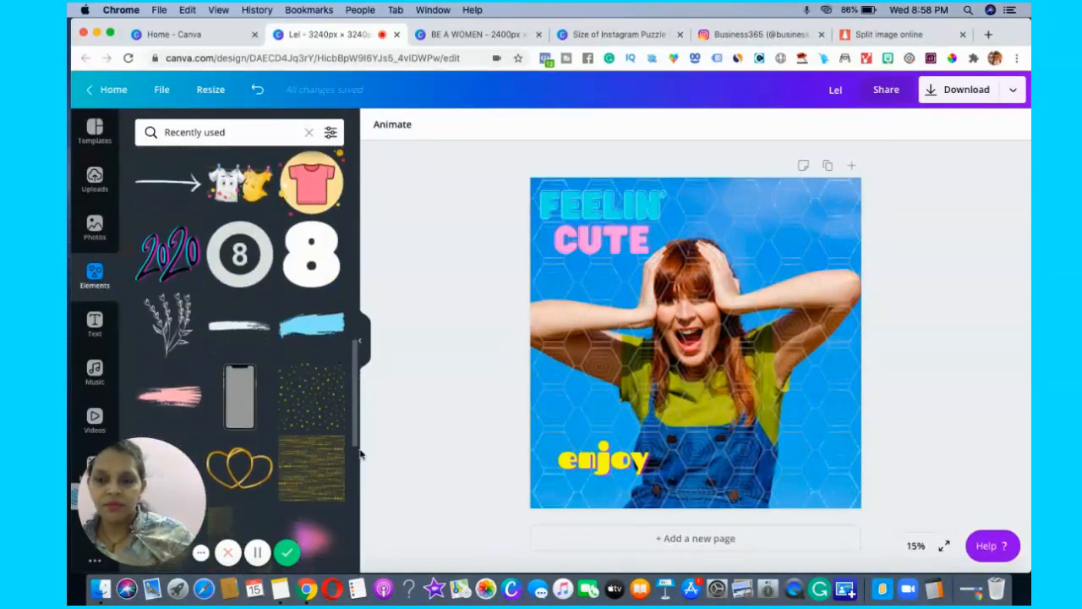
{"action": "left_click", "coordinate": [176, 252]}
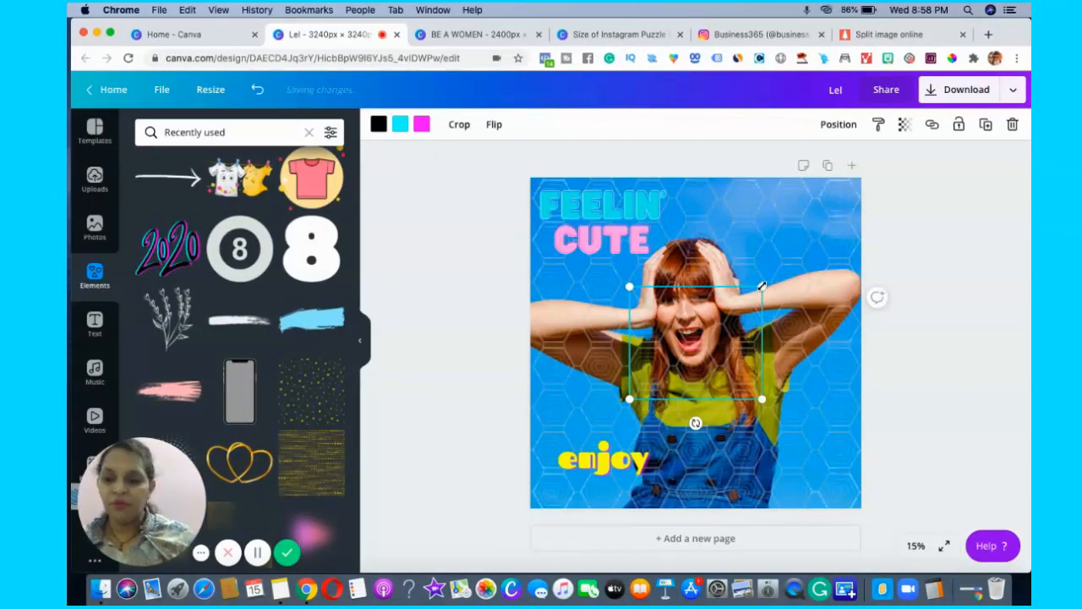
{"action": "left_click_drag", "start_coordinate": [762, 287], "coordinate": [731, 312]}
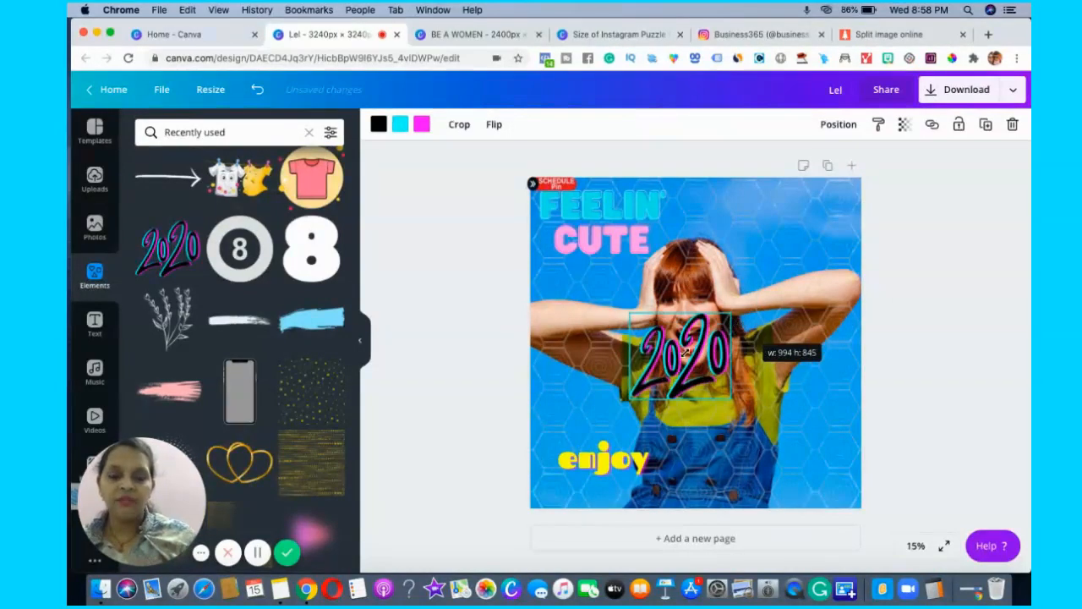
{"action": "left_click", "coordinate": [937, 373]}
{"action": "left_click_drag", "start_coordinate": [685, 355], "coordinate": [822, 276]}
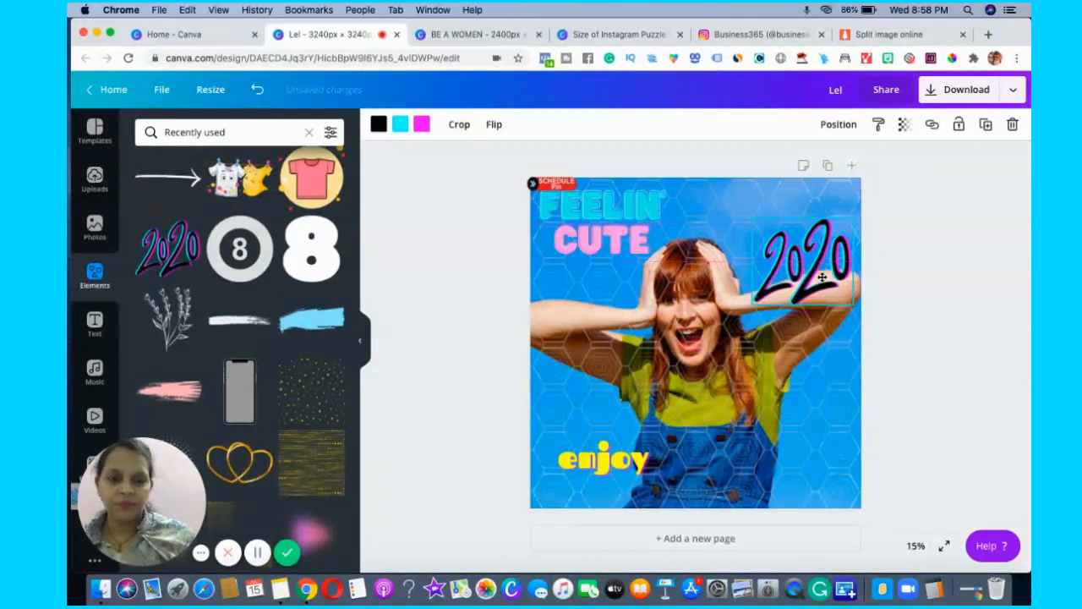
{"action": "left_click", "coordinate": [1011, 411]}
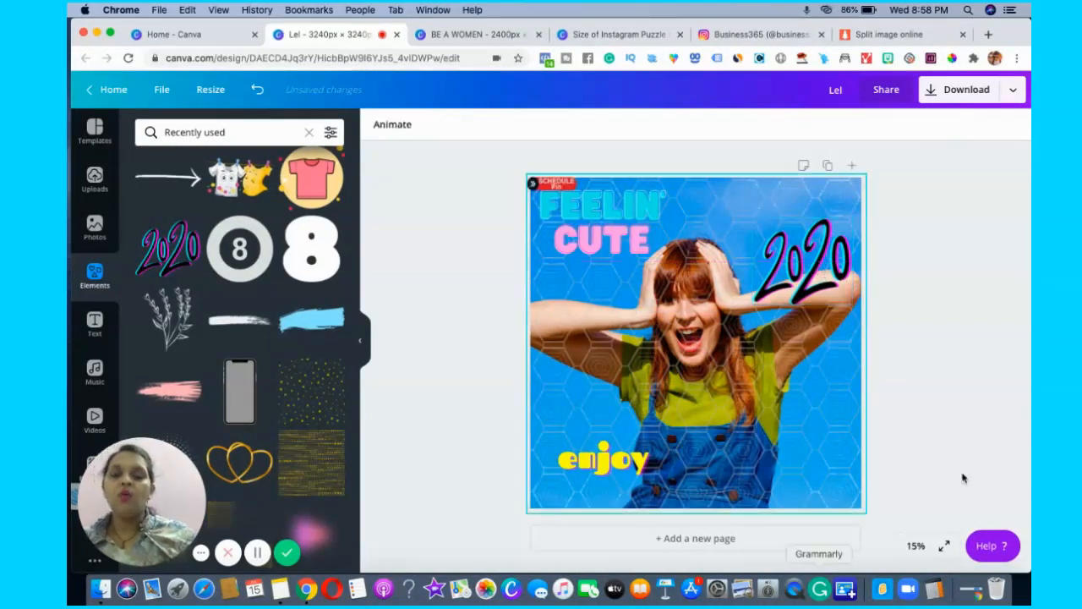
Download the design as a PNG at size 1 and save it as Lel in the CANVA INSTAGRAM POST folder.
{"action": "left_click", "coordinate": [966, 89]}
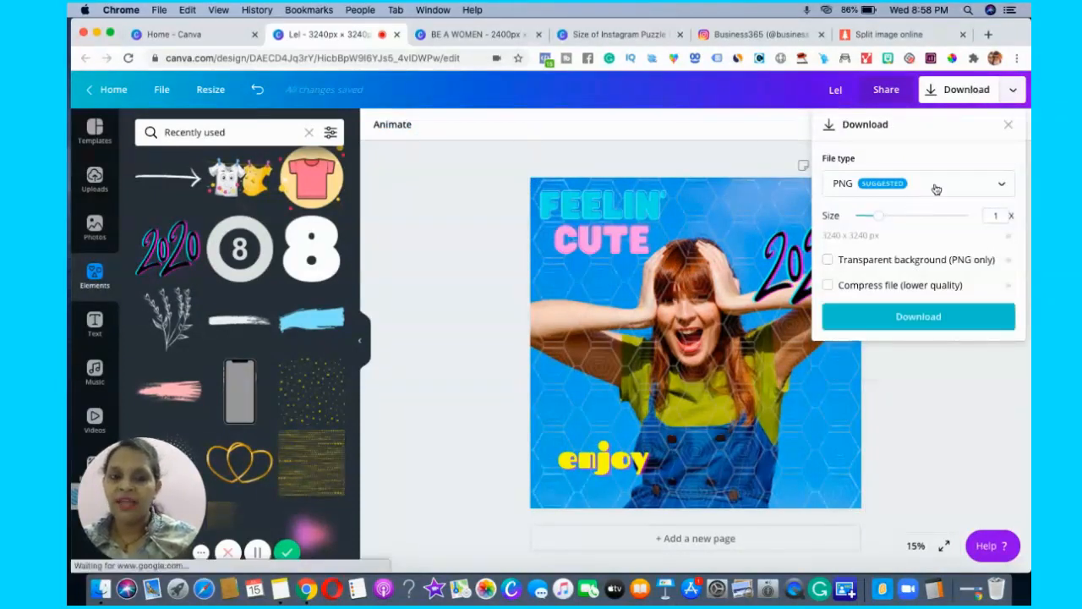
{"action": "left_click", "coordinate": [918, 316]}
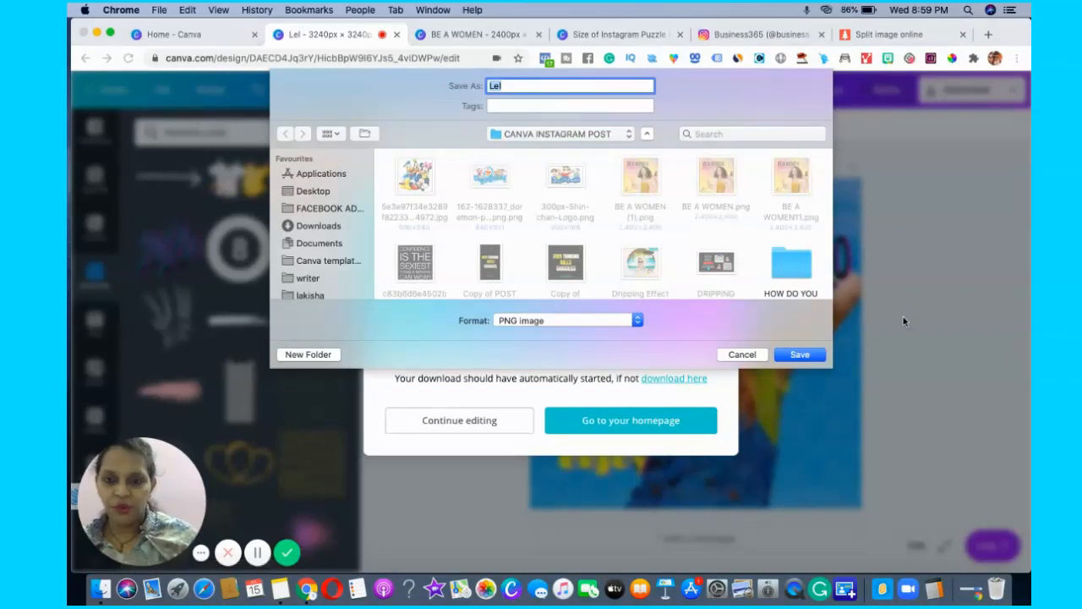
{"action": "key", "text": "Return"}
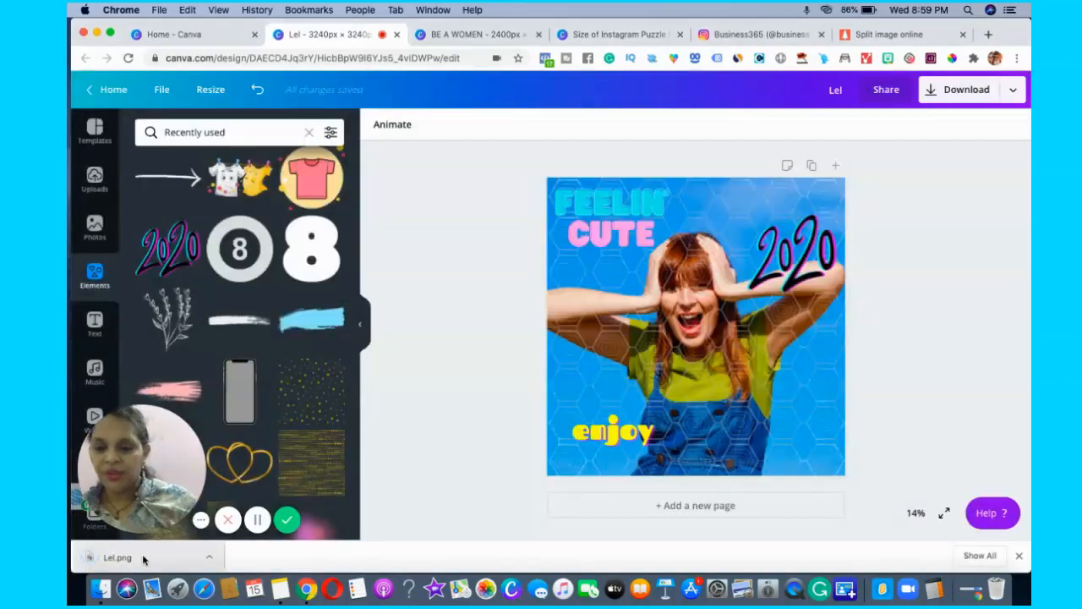
Upload the downloaded Lel.png to the image uploads and add a blank second page.
{"action": "left_click", "coordinate": [143, 558]}
{"action": "left_click_drag", "start_coordinate": [143, 558], "coordinate": [160, 292]}
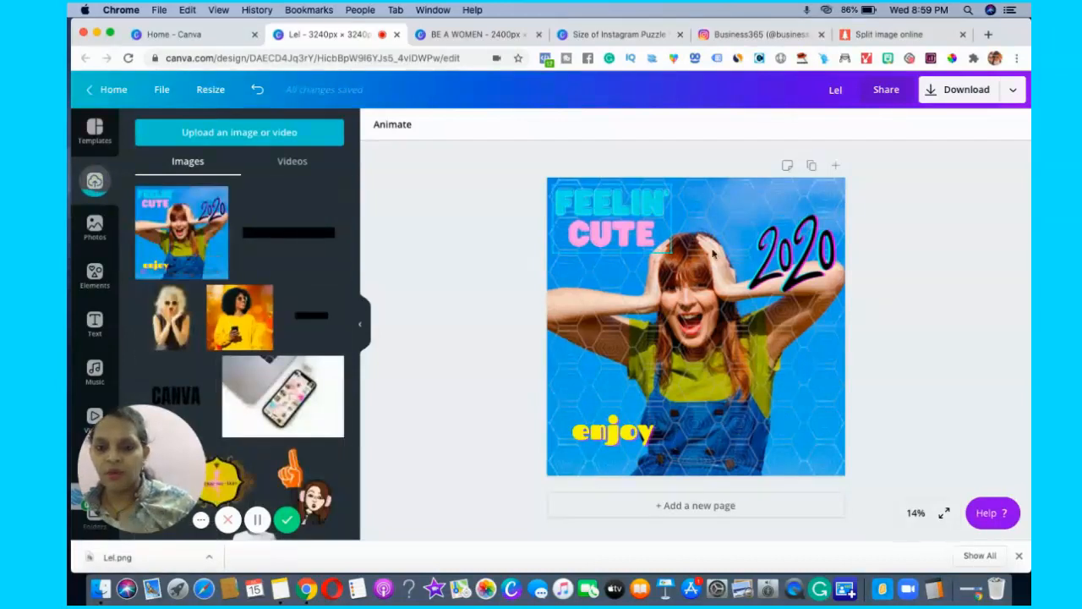
{"action": "left_click", "coordinate": [695, 506]}
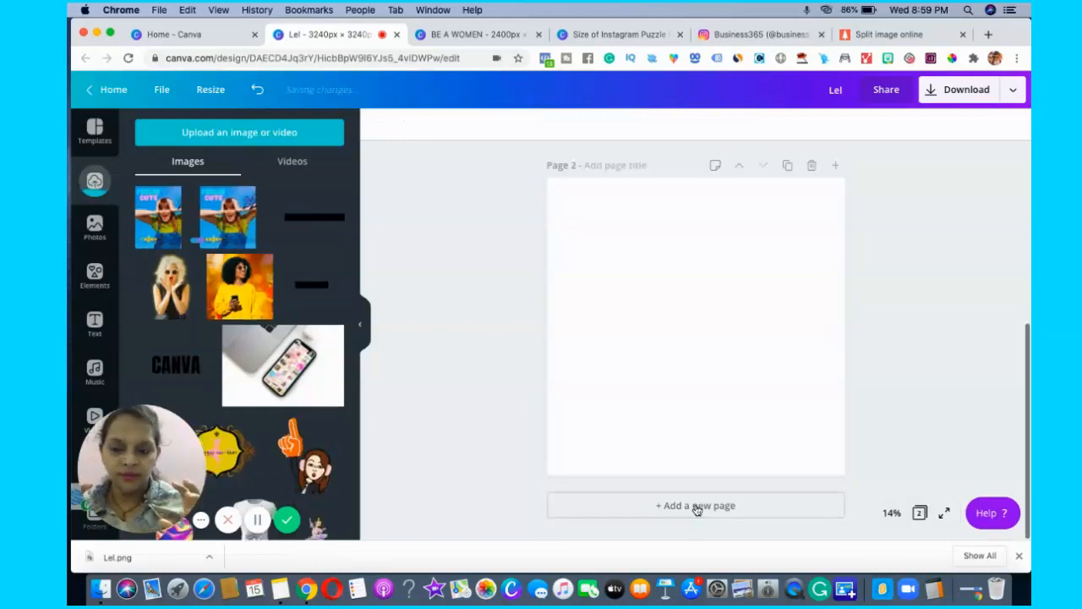
Find the nine-cell grid of three rows and three columns in the Grids elements and add it to the blank second page.
{"action": "left_click", "coordinate": [95, 284]}
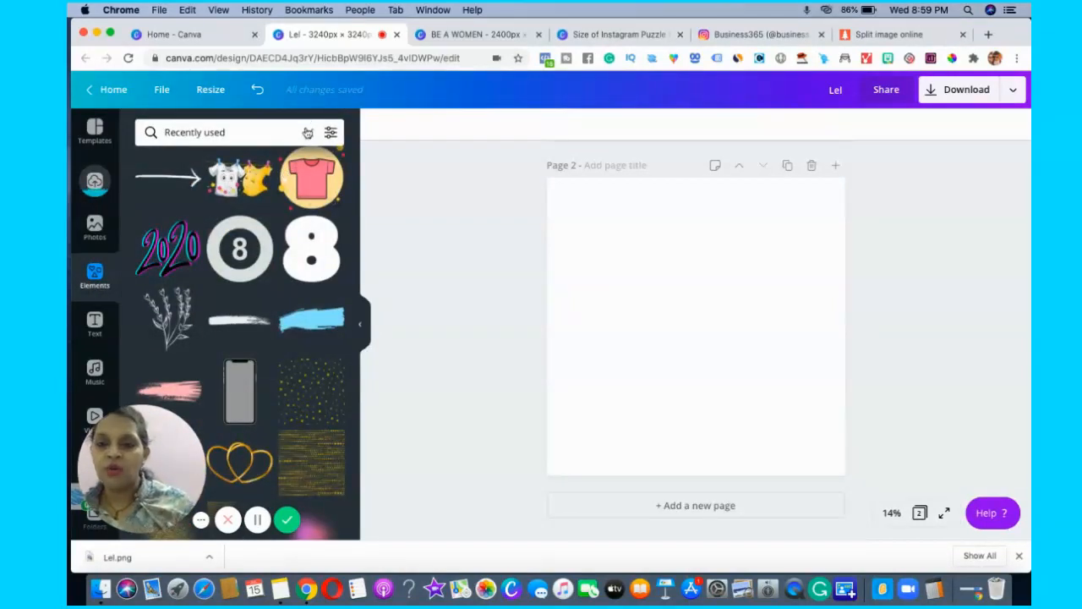
{"action": "left_click", "coordinate": [308, 131]}
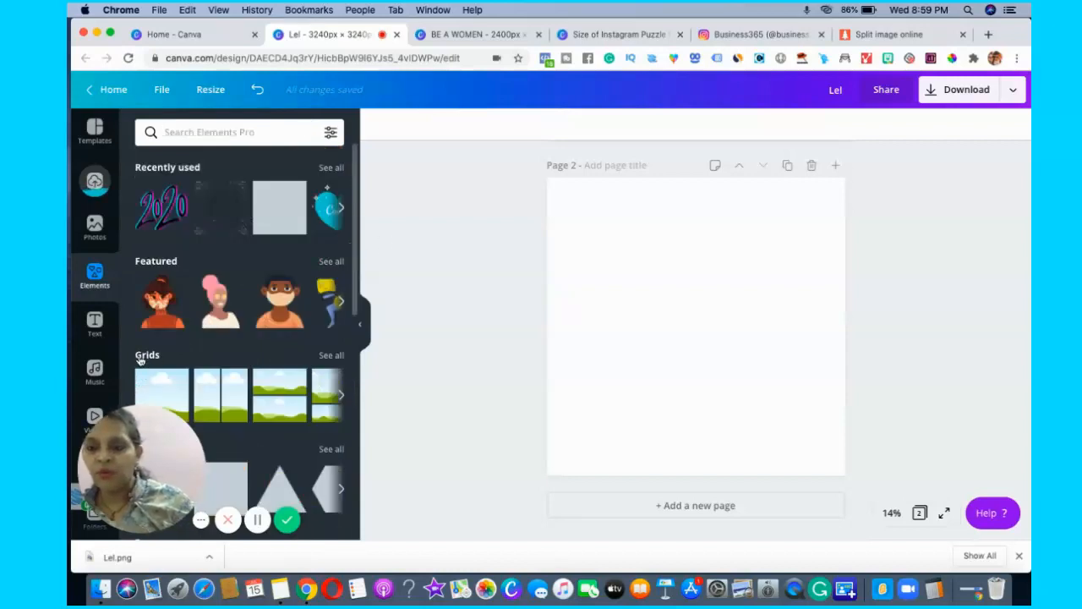
{"action": "left_click", "coordinate": [332, 356]}
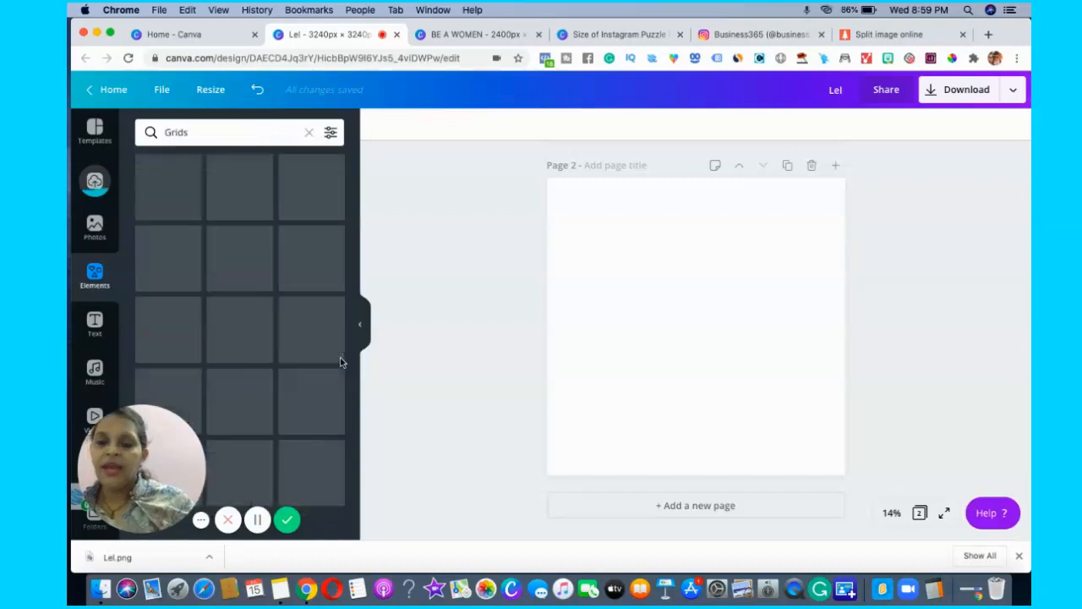
{"action": "left_click_drag", "start_coordinate": [357, 306], "coordinate": [358, 602]}
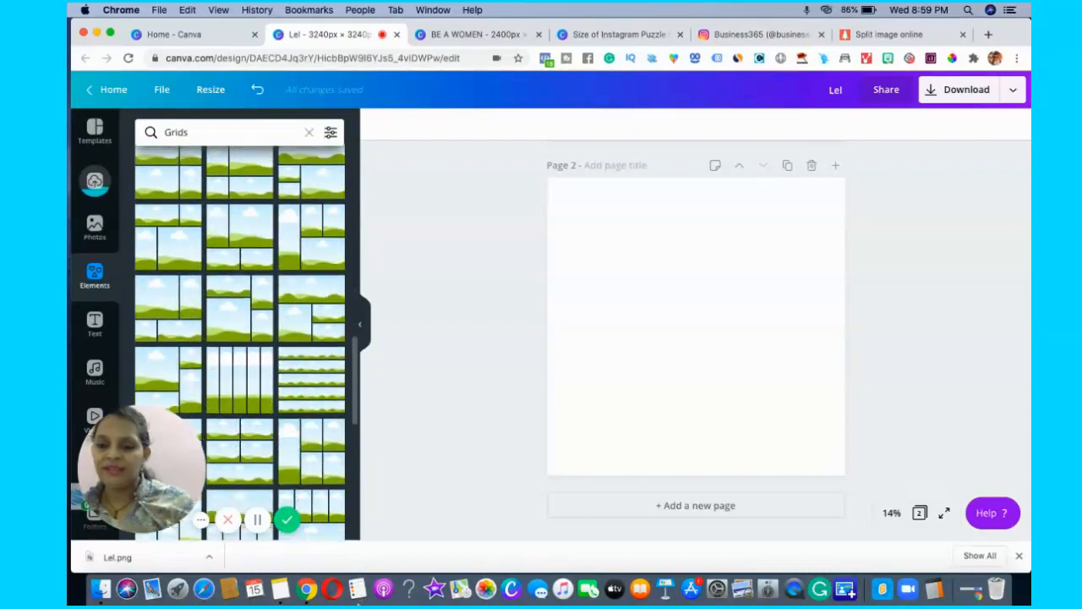
{"action": "left_click_drag", "start_coordinate": [355, 412], "coordinate": [356, 602]}
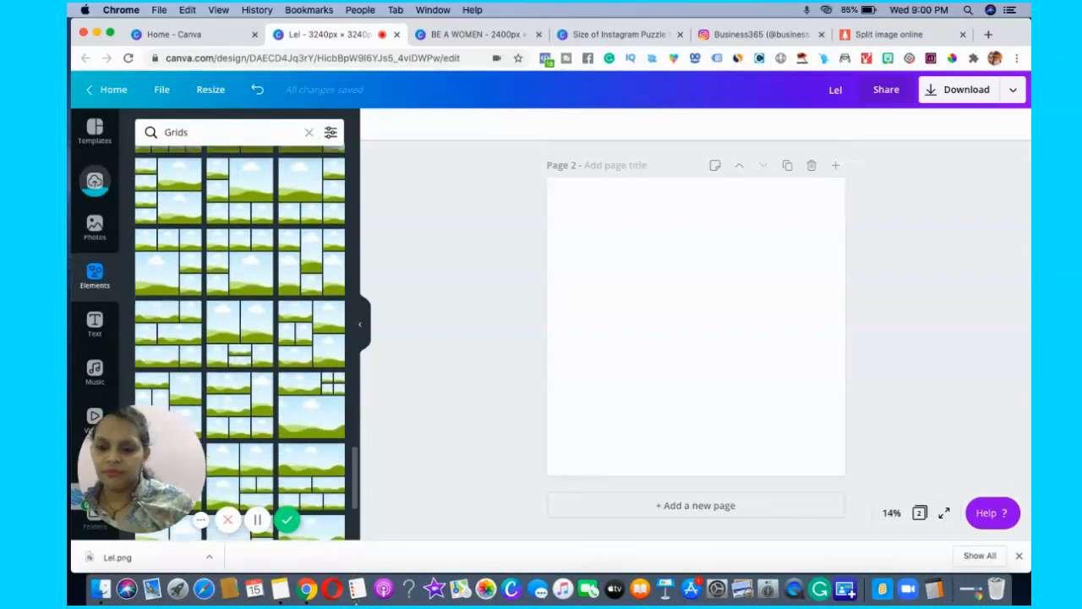
{"action": "left_click_drag", "start_coordinate": [357, 505], "coordinate": [357, 517]}
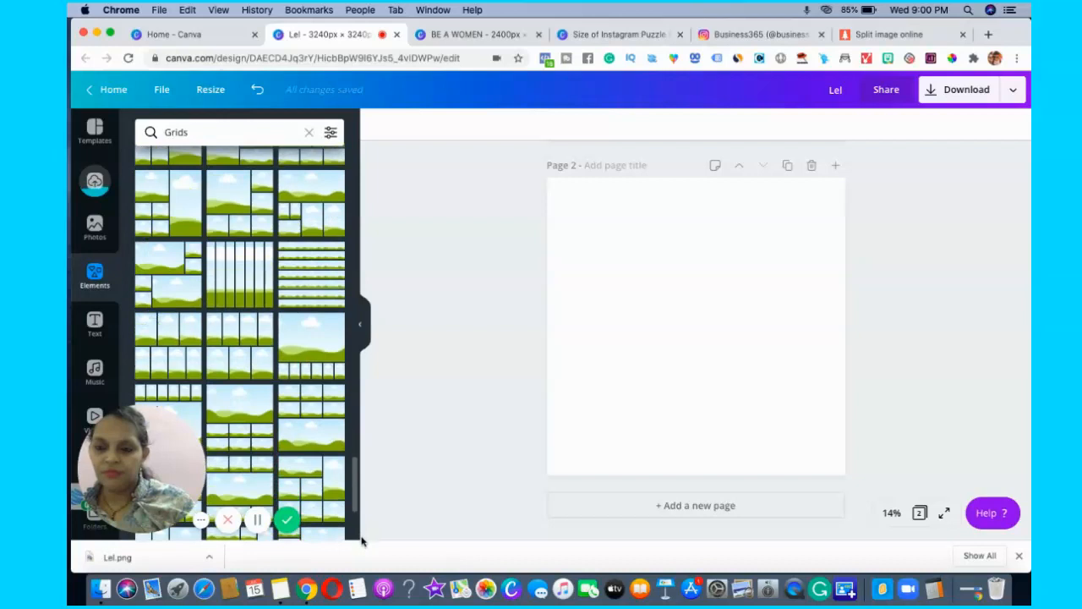
{"action": "left_click_drag", "start_coordinate": [362, 558], "coordinate": [360, 584]}
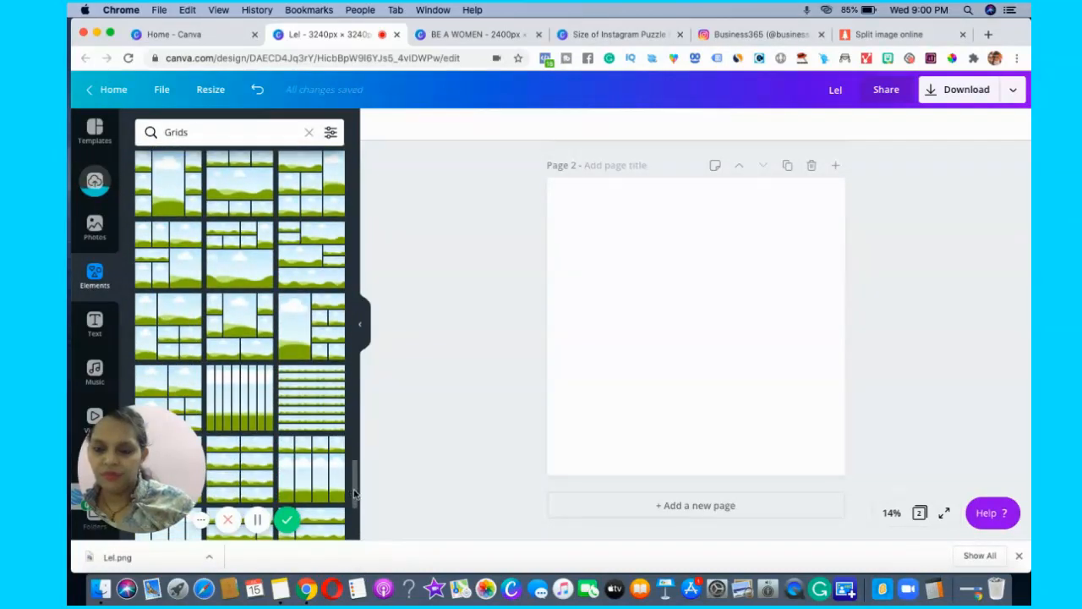
{"action": "scroll", "coordinate": [355, 507], "scroll_direction": "down", "scroll_amount": 5}
{"action": "scroll", "coordinate": [359, 520], "scroll_direction": "down", "scroll_amount": 5}
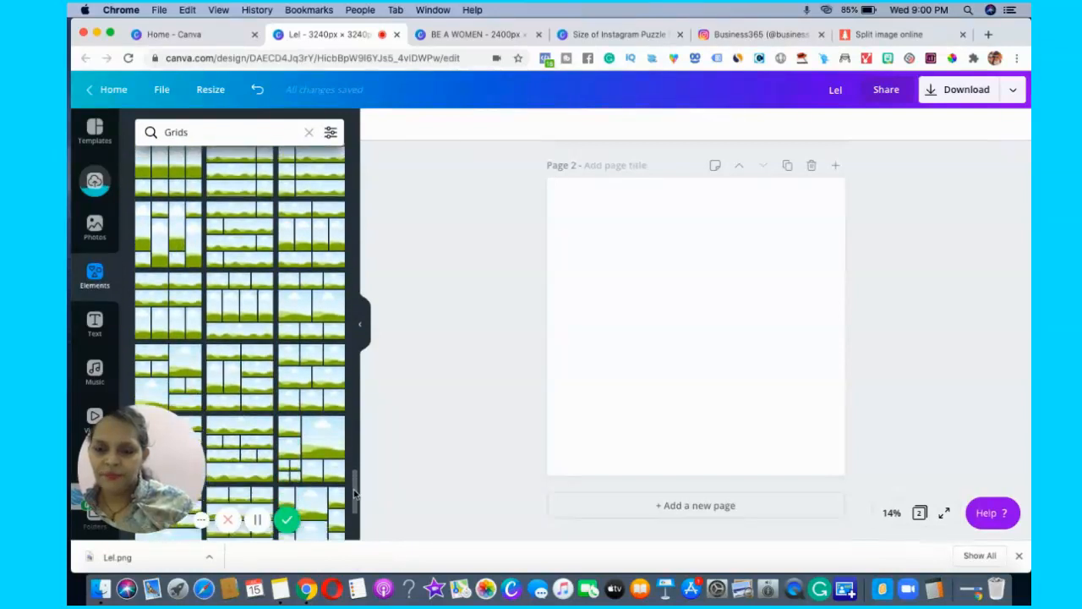
{"action": "scroll", "coordinate": [355, 495], "scroll_direction": "down", "scroll_amount": 4}
{"action": "scroll", "coordinate": [357, 511], "scroll_direction": "down", "scroll_amount": 2}
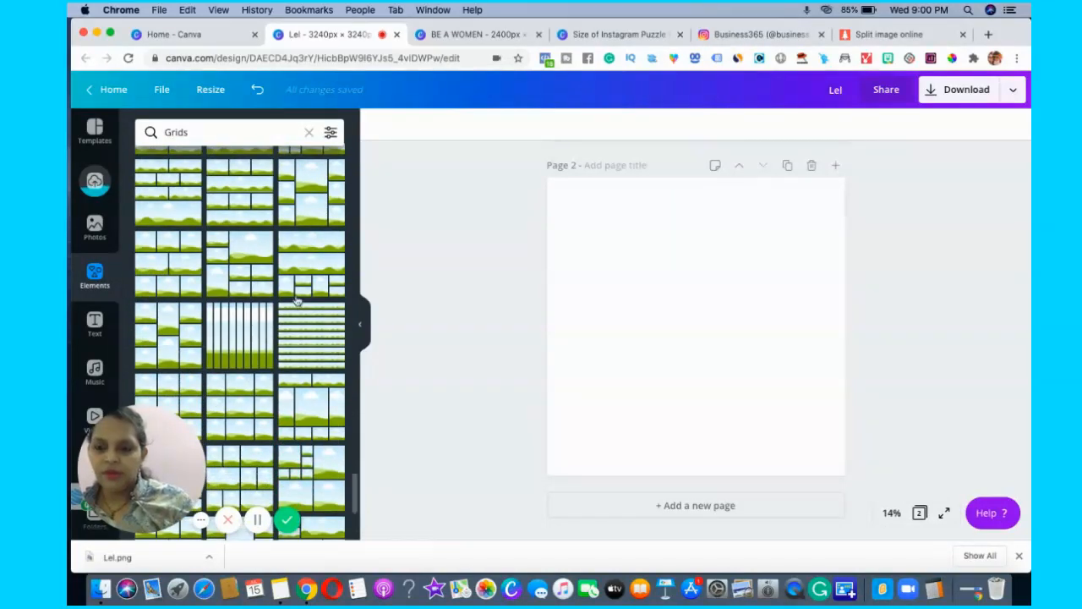
{"action": "left_click", "coordinate": [177, 405]}
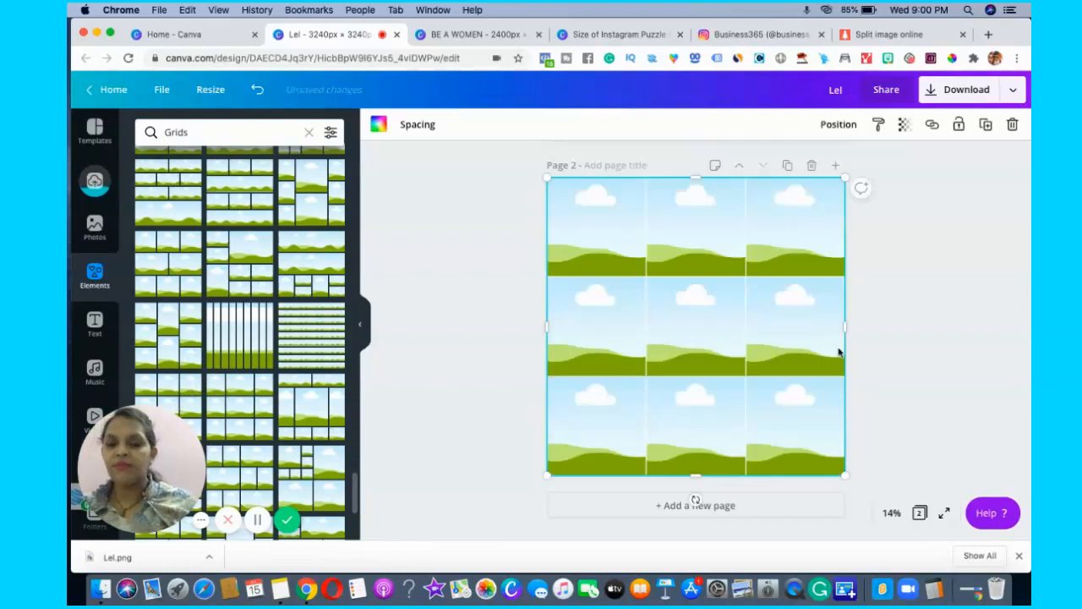
{"action": "left_click", "coordinate": [905, 411]}
{"action": "left_click", "coordinate": [776, 375]}
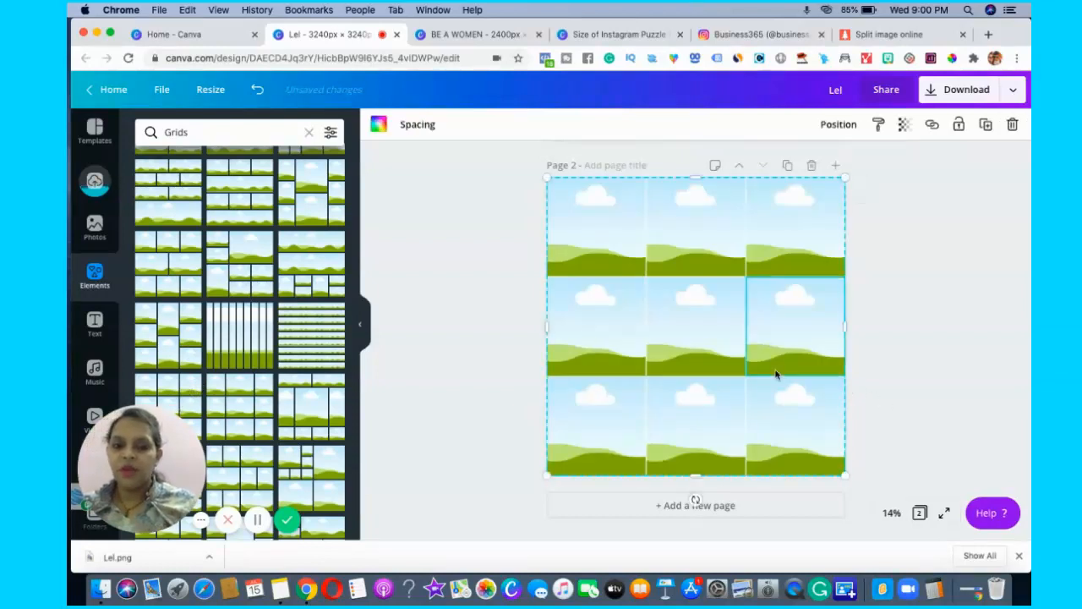
{"action": "left_click", "coordinate": [947, 362]}
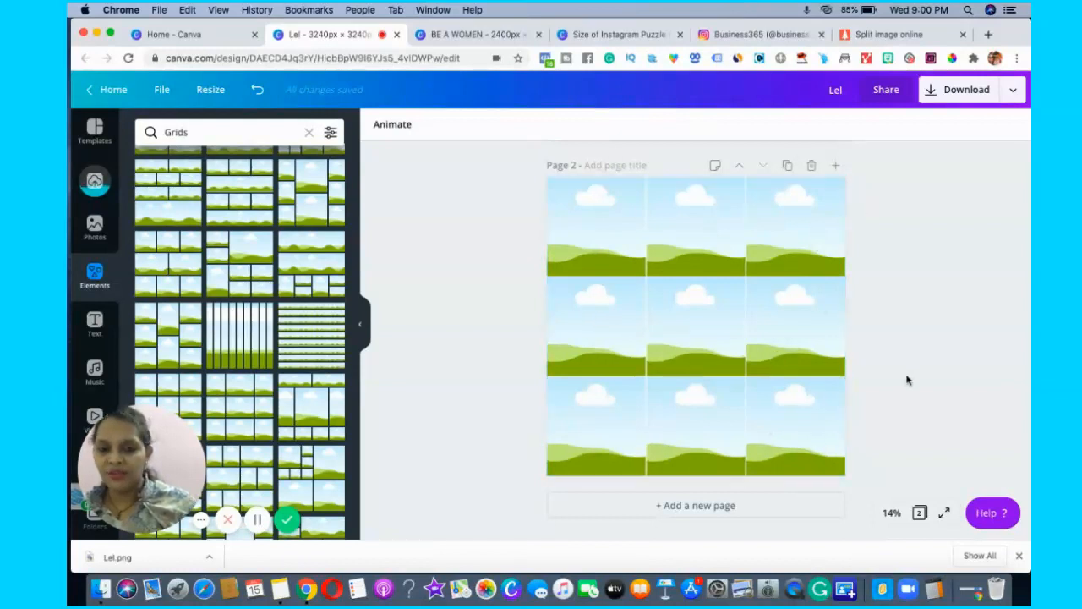
Place the uploaded Lel image in the grid's upper-left cell and enlarge it within the cell's crop to span the whole page.
{"action": "left_click", "coordinate": [94, 177]}
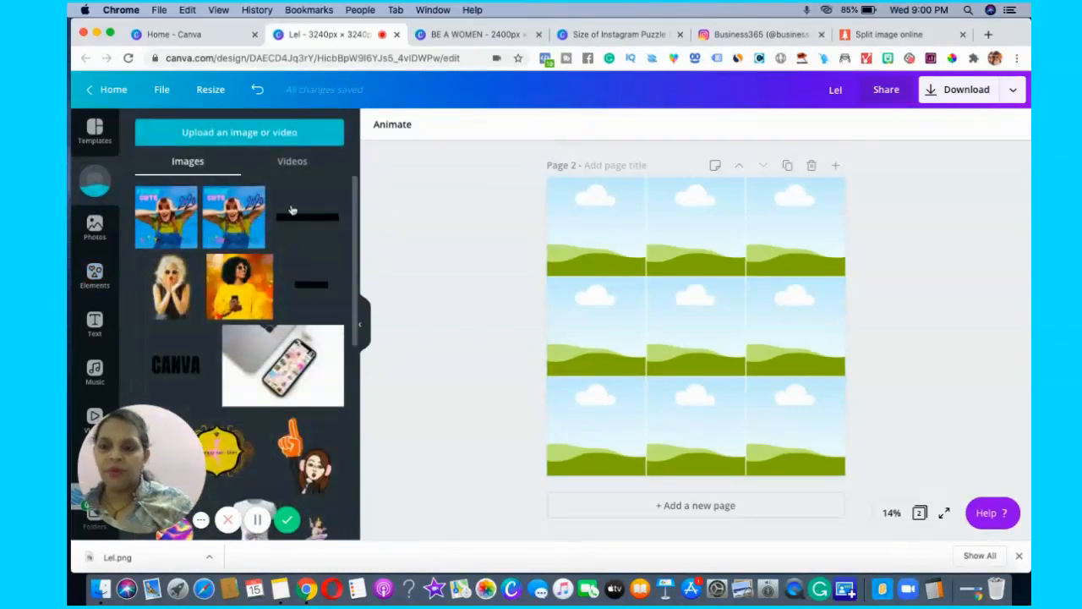
{"action": "left_click", "coordinate": [589, 224]}
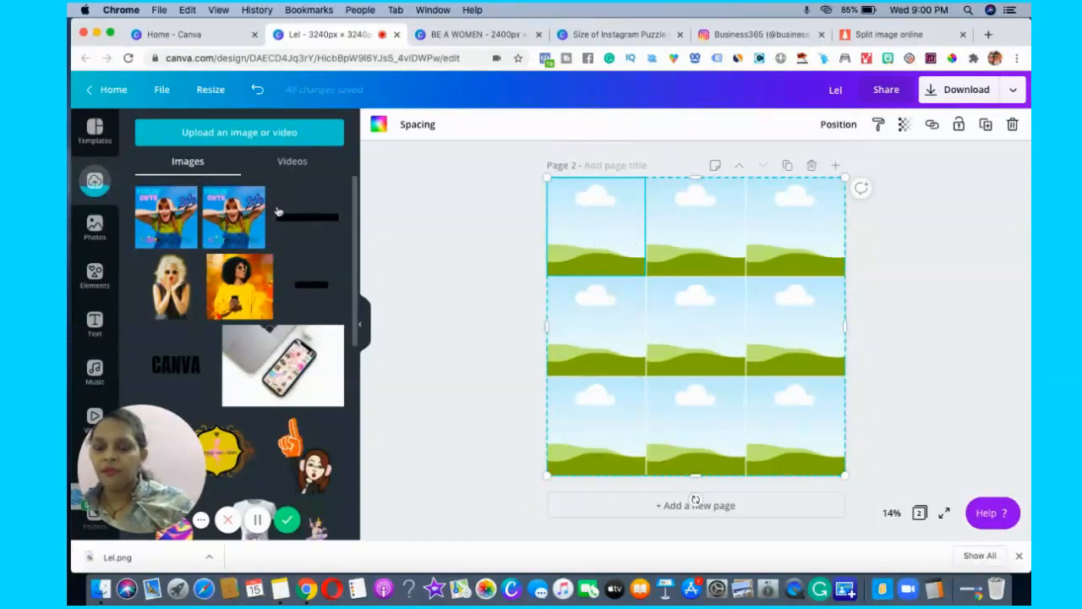
{"action": "left_click_drag", "start_coordinate": [545, 222], "coordinate": [576, 224]}
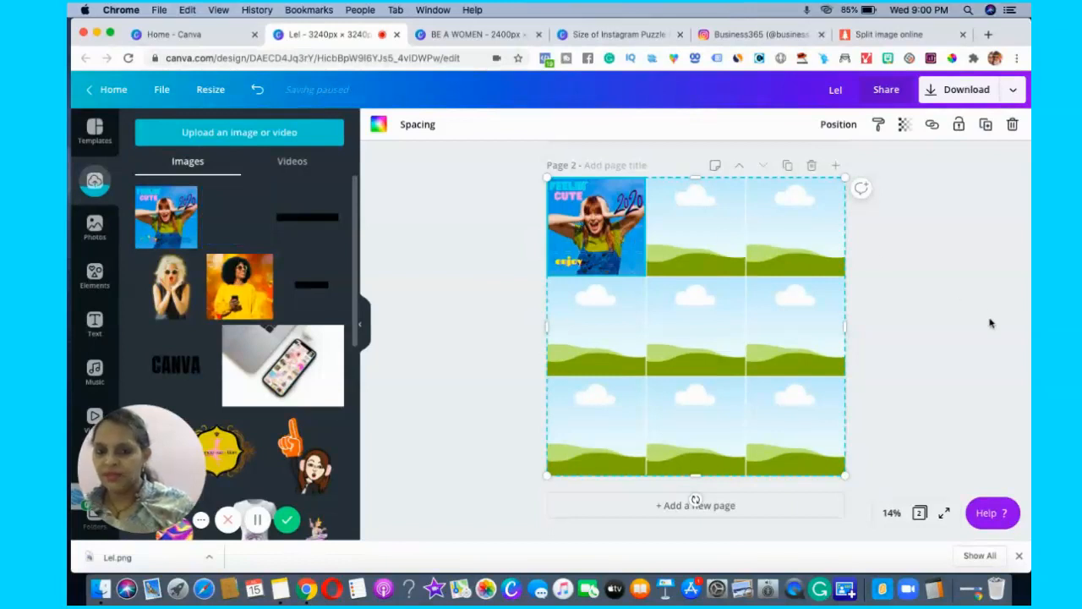
{"action": "left_click", "coordinate": [991, 323]}
{"action": "left_click", "coordinate": [564, 225]}
{"action": "double_click", "coordinate": [593, 237]}
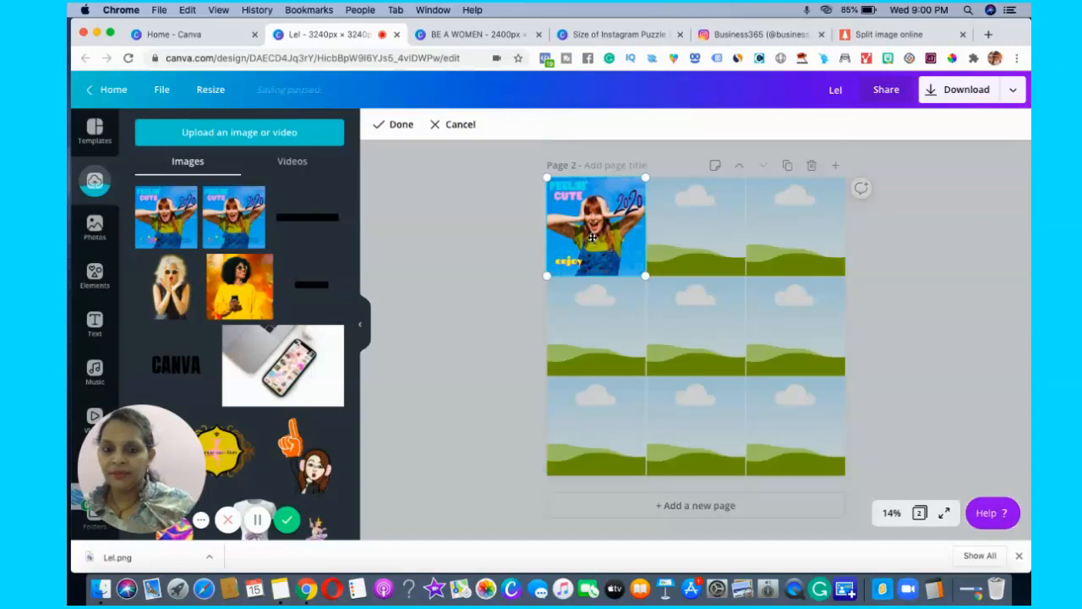
{"action": "left_click_drag", "start_coordinate": [686, 302], "coordinate": [881, 446]}
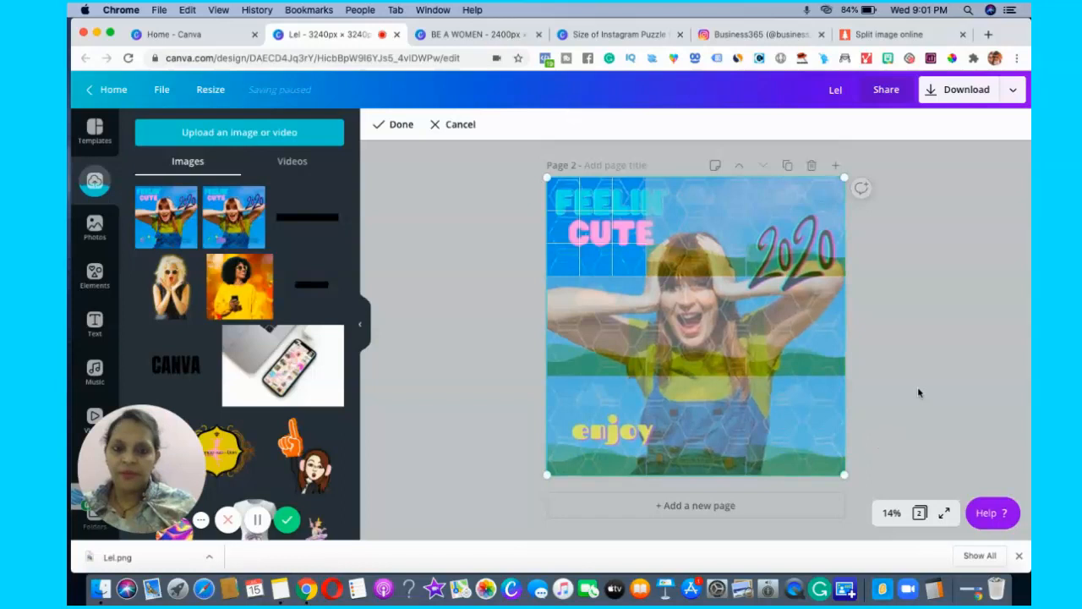
{"action": "left_click", "coordinate": [392, 130]}
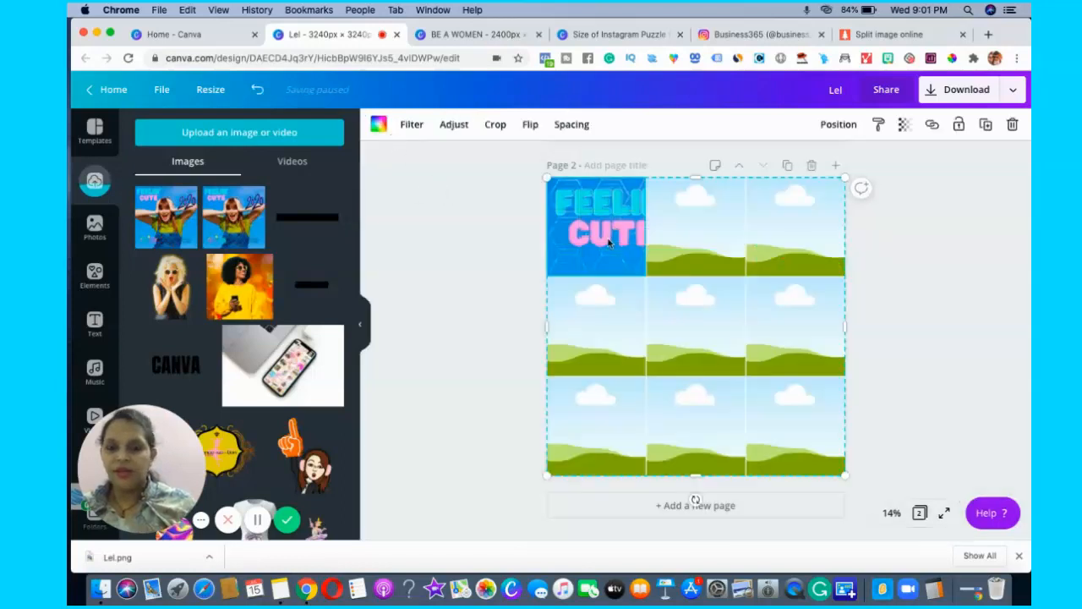
Fill the top-middle grid cell with the Lel image and scale its crop to the full page so the top of the head shows.
{"action": "left_click", "coordinate": [690, 229]}
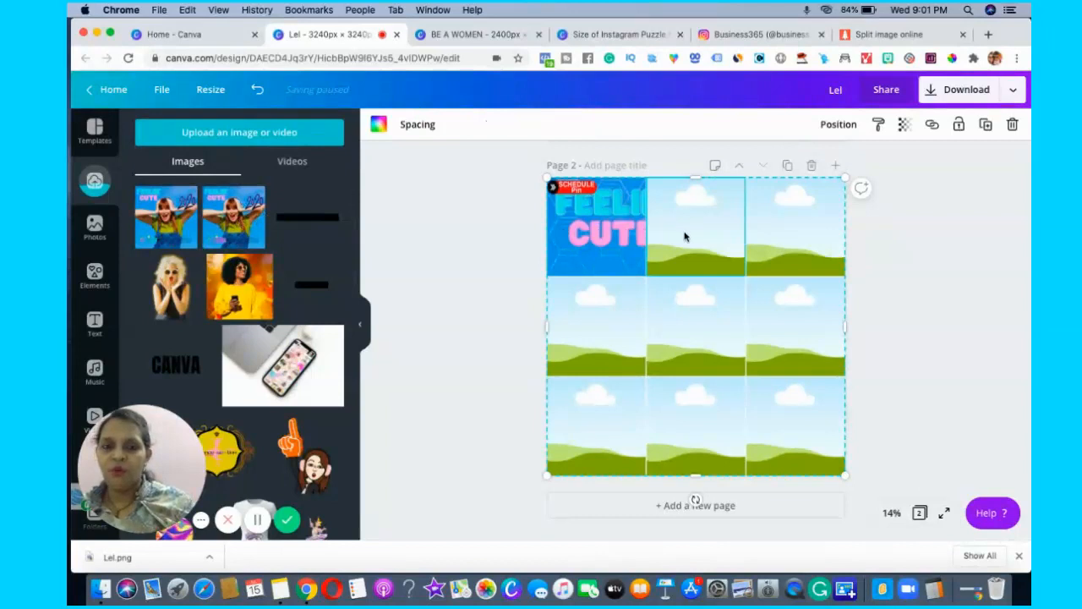
{"action": "left_click_drag", "start_coordinate": [694, 239], "coordinate": [664, 269]}
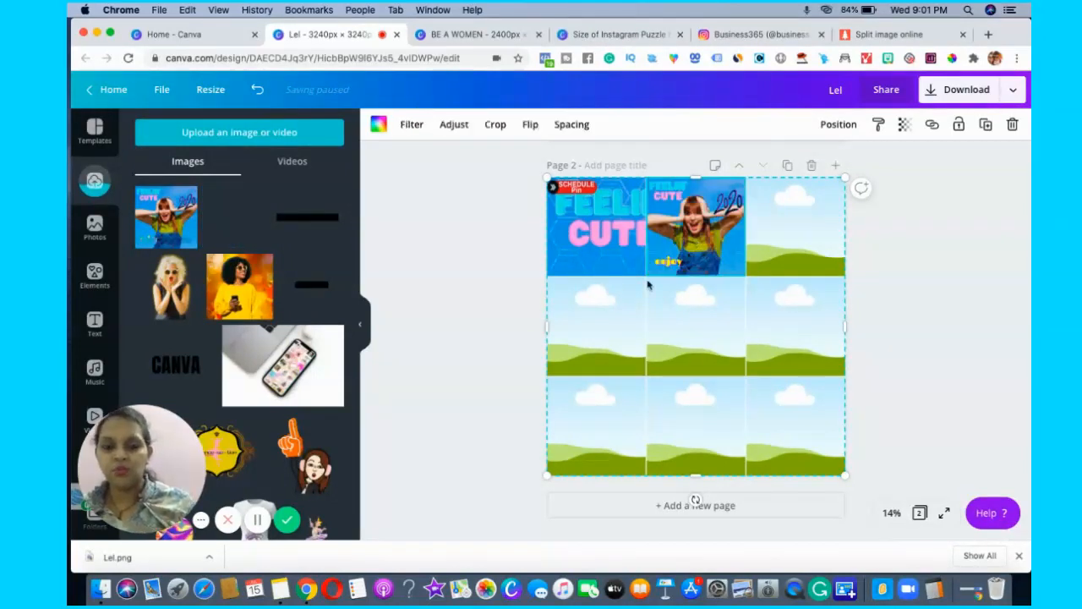
{"action": "double_click", "coordinate": [701, 253]}
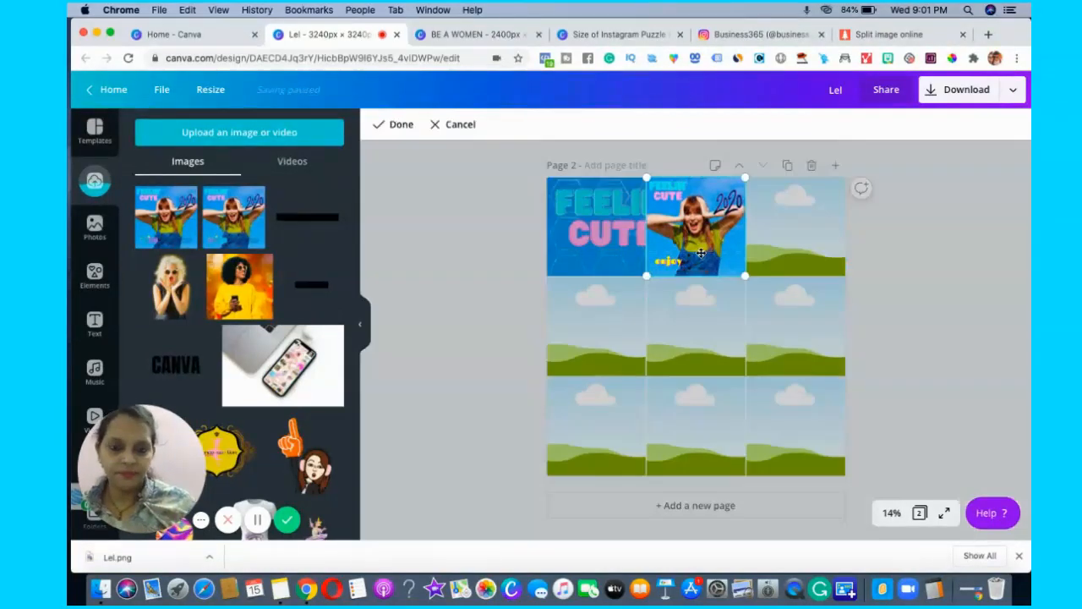
{"action": "left_click_drag", "start_coordinate": [621, 308], "coordinate": [558, 395]}
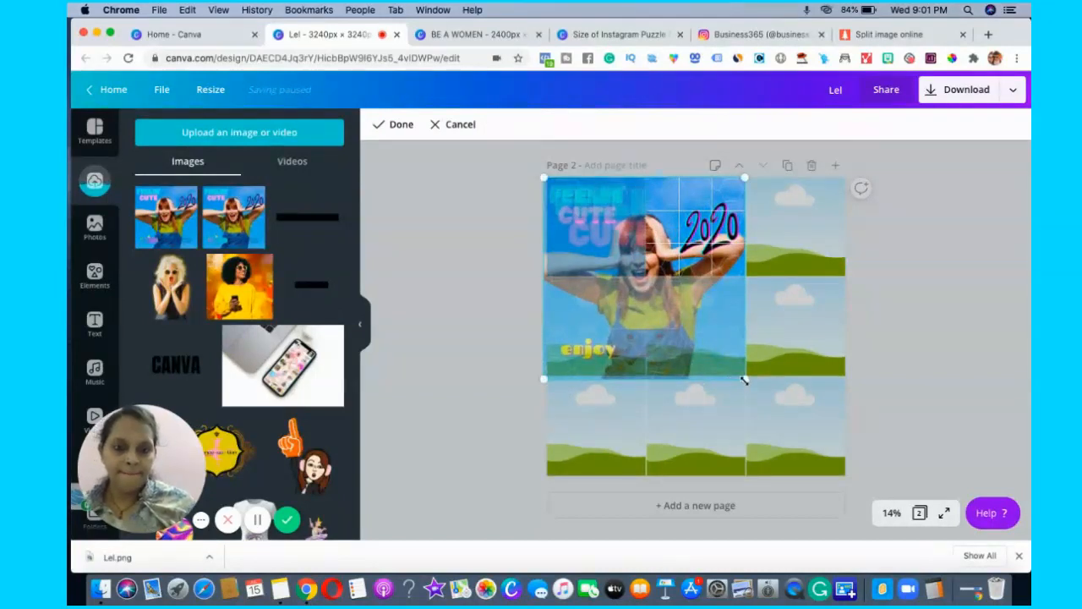
{"action": "left_click_drag", "start_coordinate": [760, 390], "coordinate": [853, 467]}
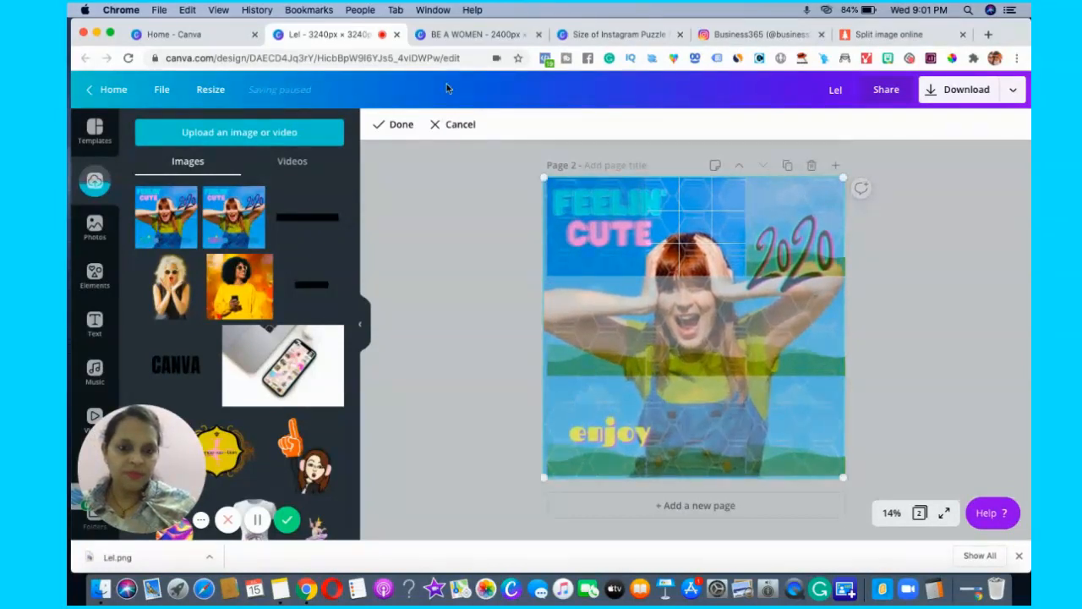
{"action": "left_click", "coordinate": [394, 125]}
Fill the top-right grid cell with the Lel image and enlarge its crop to the full page so the "2020" part shows.
{"action": "left_click", "coordinate": [817, 254]}
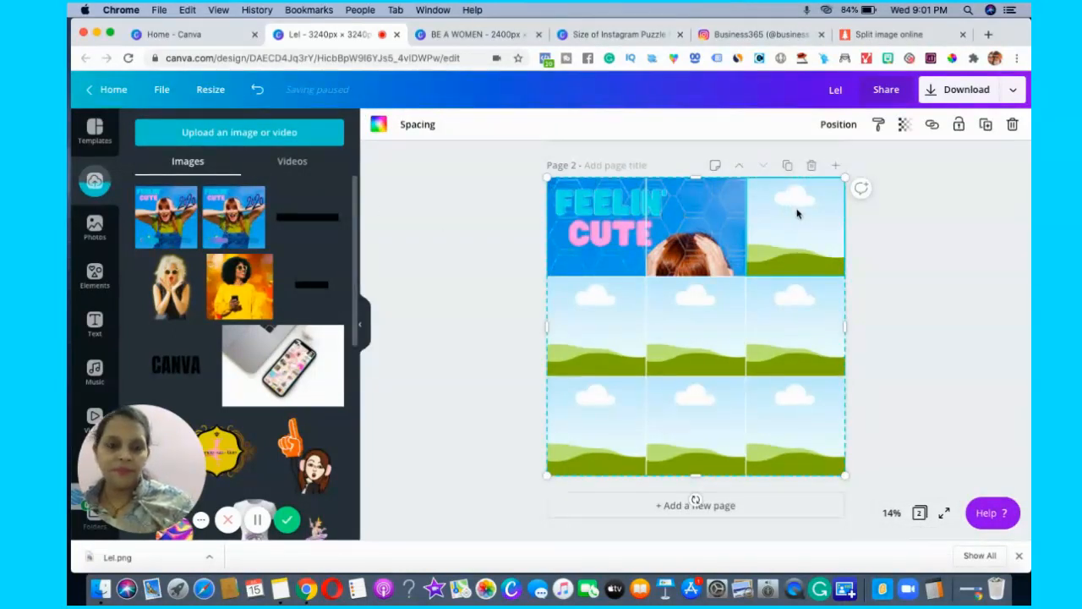
{"action": "left_click_drag", "start_coordinate": [233, 217], "coordinate": [799, 214]}
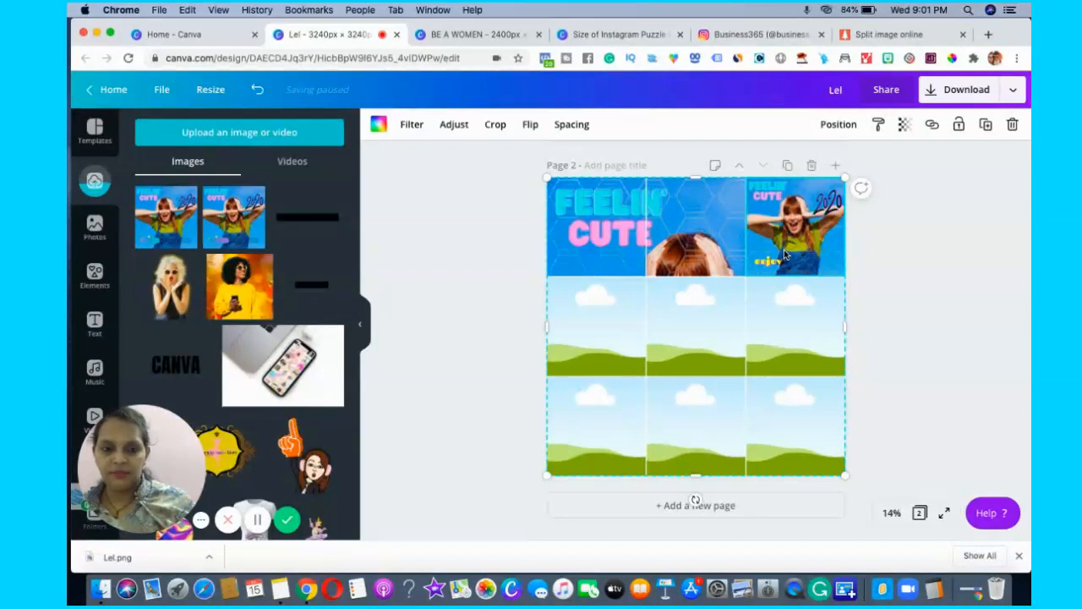
{"action": "left_click", "coordinate": [985, 307]}
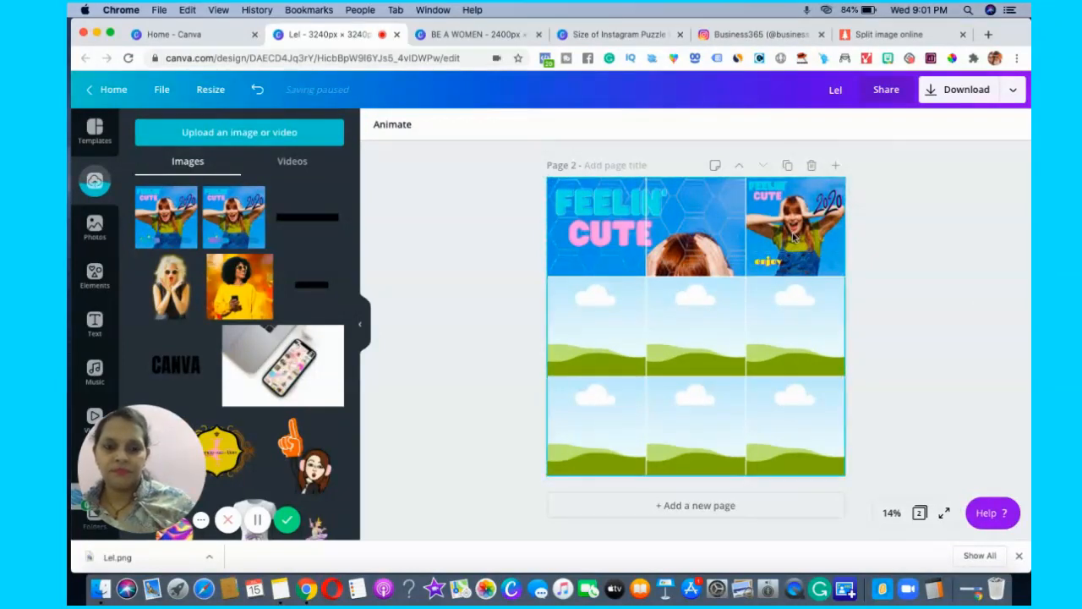
{"action": "double_click", "coordinate": [784, 253]}
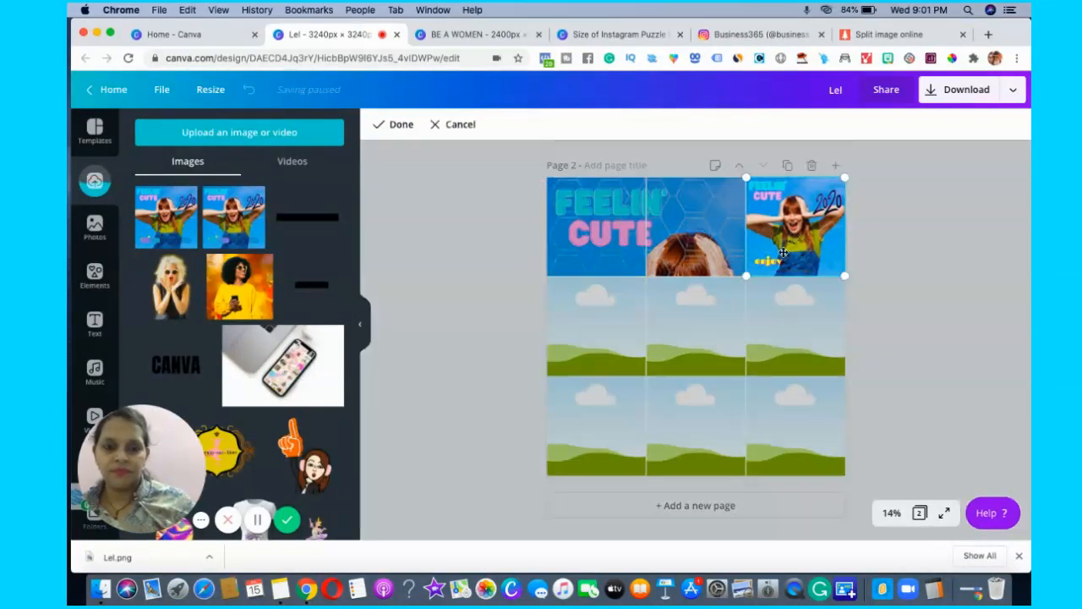
{"action": "left_click", "coordinate": [744, 278]}
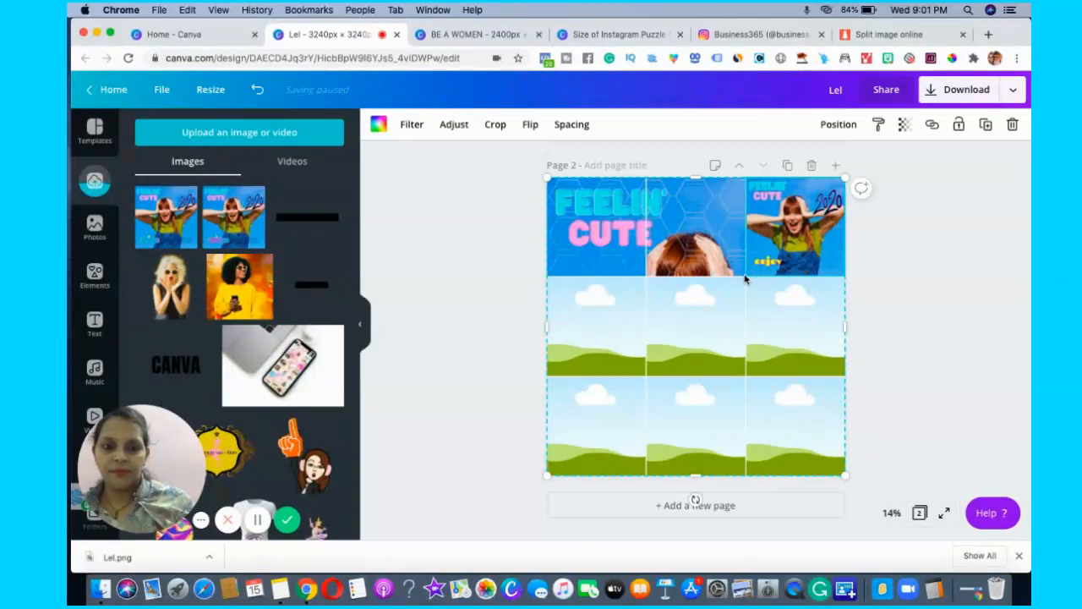
{"action": "double_click", "coordinate": [787, 244]}
{"action": "left_click_drag", "start_coordinate": [667, 347], "coordinate": [532, 464]}
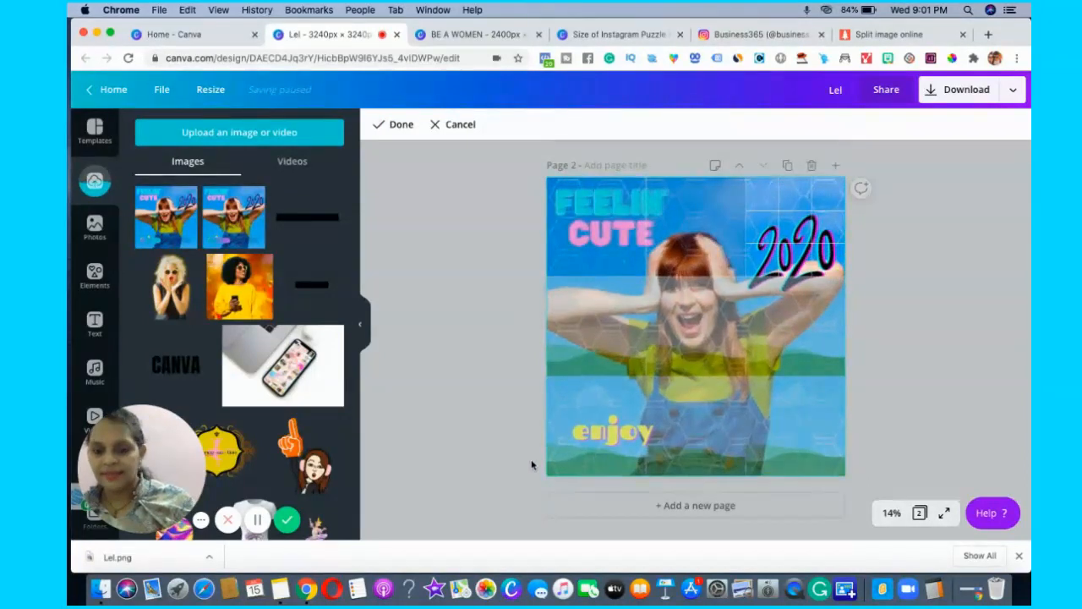
{"action": "left_click", "coordinate": [396, 126]}
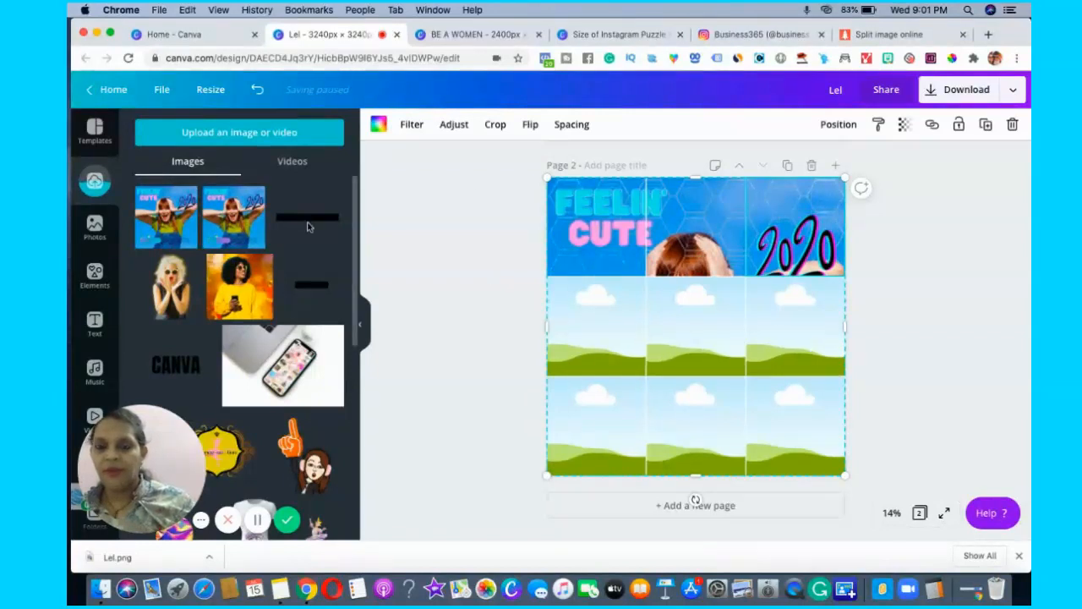
Fill the middle-left grid cell with the Lel image and enlarge its crop to the full page so the elbow part shows.
{"action": "left_click", "coordinate": [557, 314]}
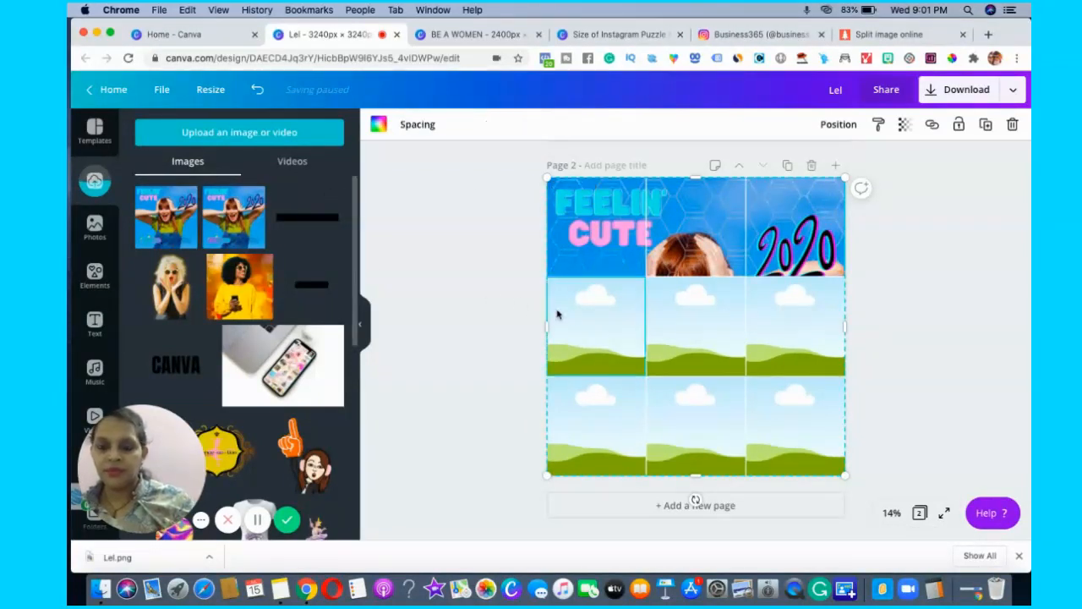
{"action": "left_click_drag", "start_coordinate": [234, 218], "coordinate": [605, 331]}
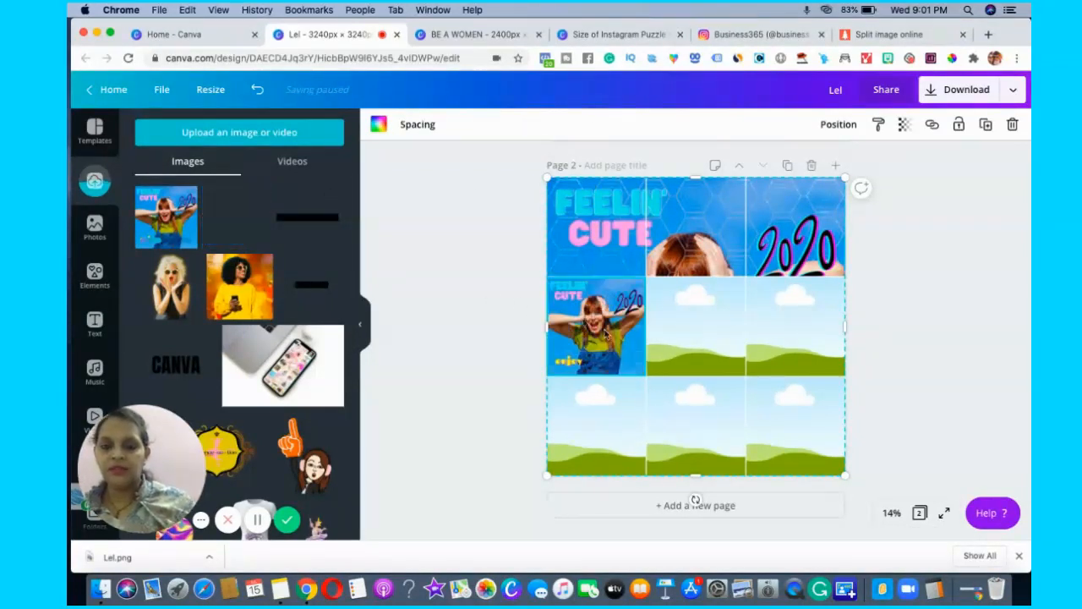
{"action": "left_click", "coordinate": [604, 337]}
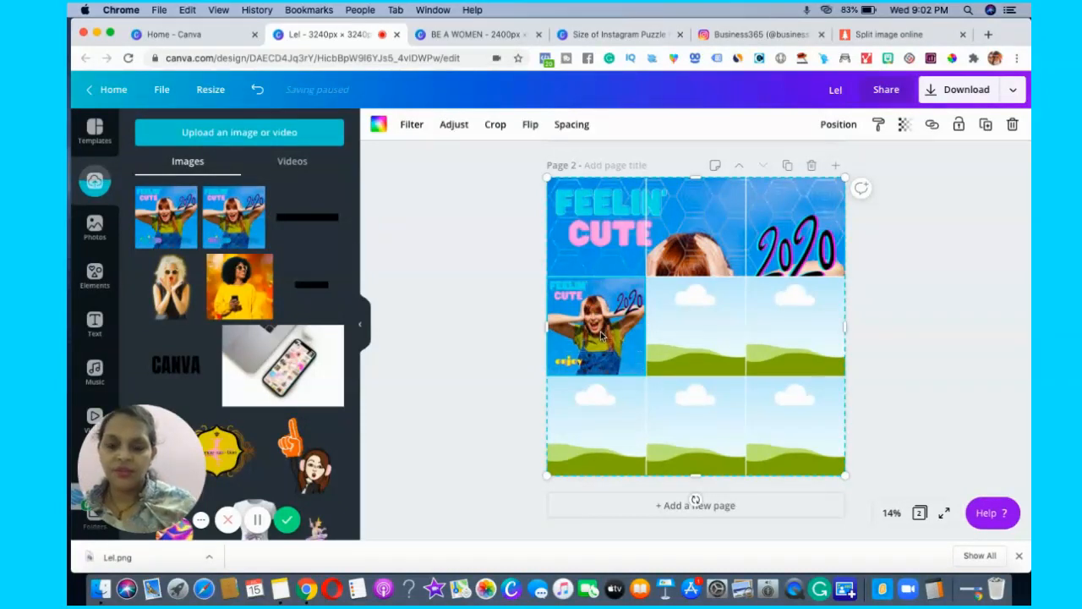
{"action": "double_click", "coordinate": [645, 376]}
{"action": "left_click_drag", "start_coordinate": [645, 375], "coordinate": [764, 459]}
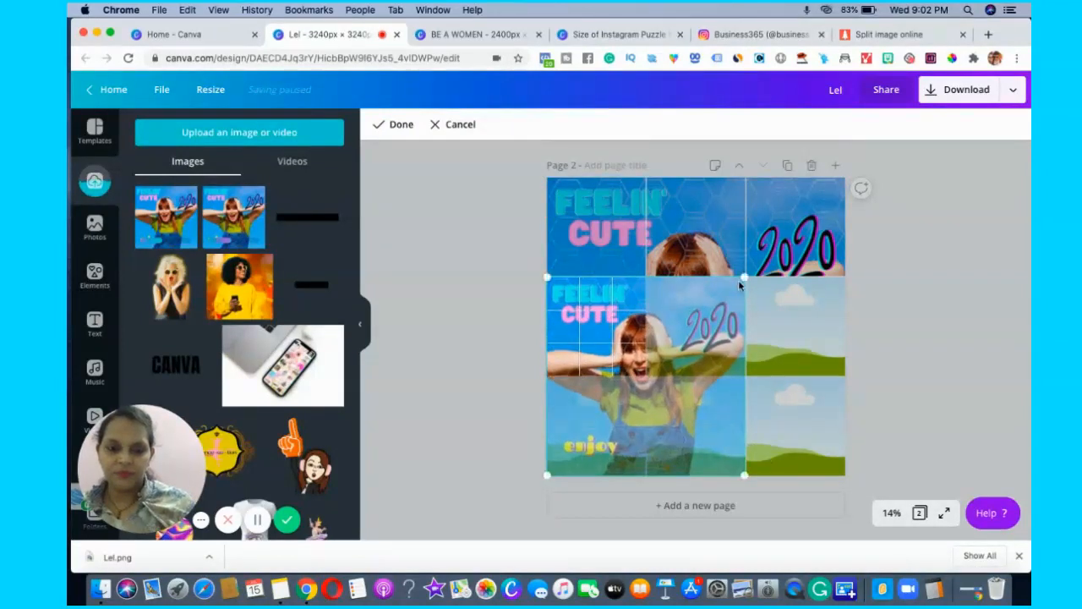
{"action": "left_click_drag", "start_coordinate": [742, 278], "coordinate": [842, 178]}
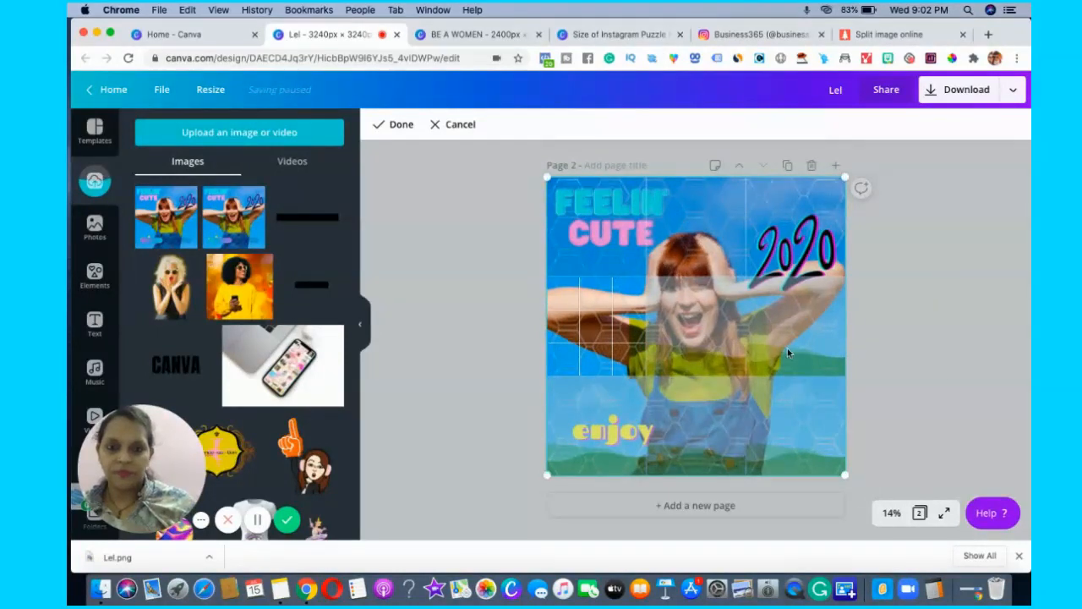
{"action": "left_click", "coordinate": [959, 374]}
Place the Lel image in the grid's center cell and scale its crop to the full page so the face shows.
{"action": "left_click", "coordinate": [692, 345]}
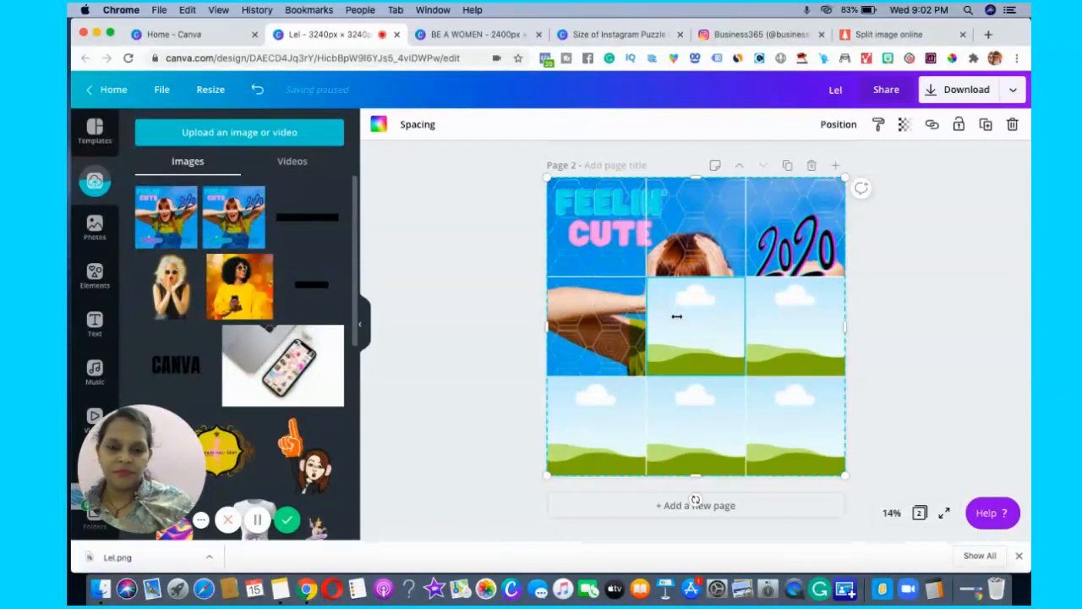
{"action": "left_click_drag", "start_coordinate": [233, 217], "coordinate": [656, 288]}
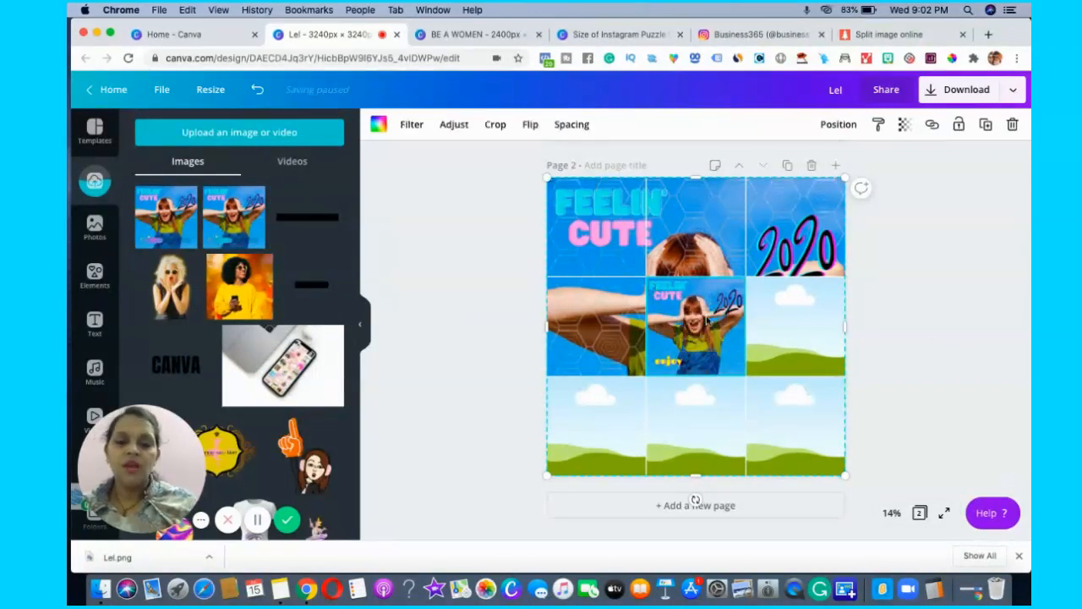
{"action": "double_click", "coordinate": [671, 291]}
{"action": "left_click_drag", "start_coordinate": [646, 277], "coordinate": [548, 179]}
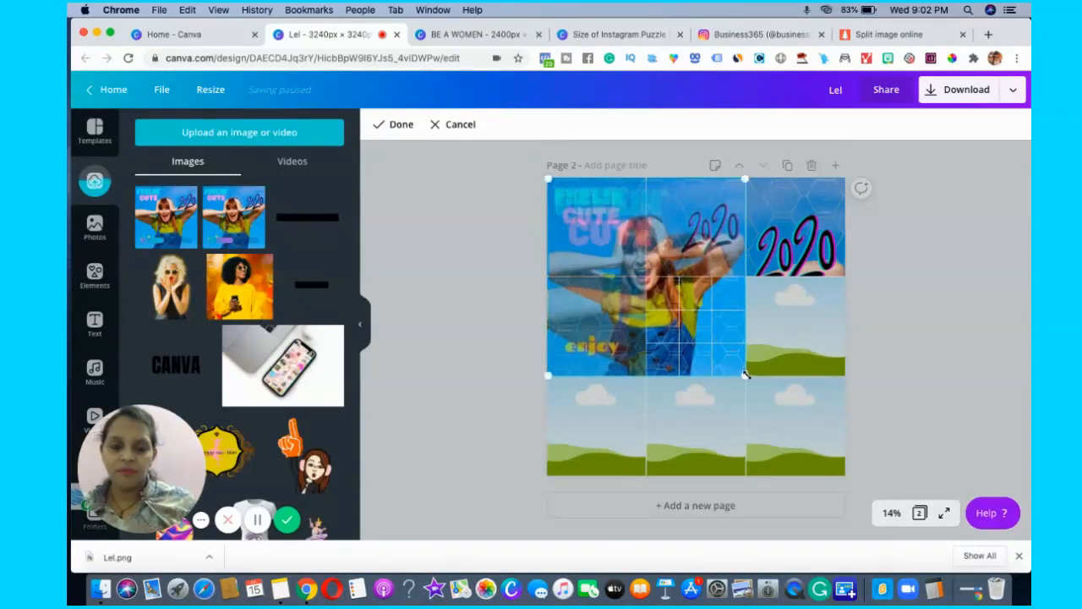
{"action": "left_click_drag", "start_coordinate": [745, 374], "coordinate": [846, 475]}
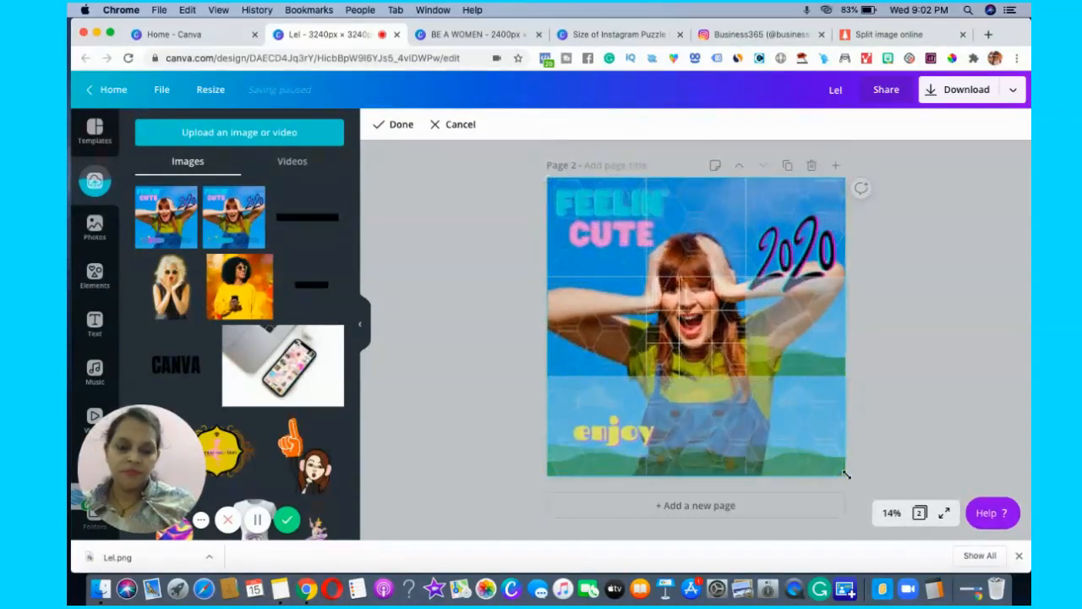
{"action": "left_click", "coordinate": [400, 126]}
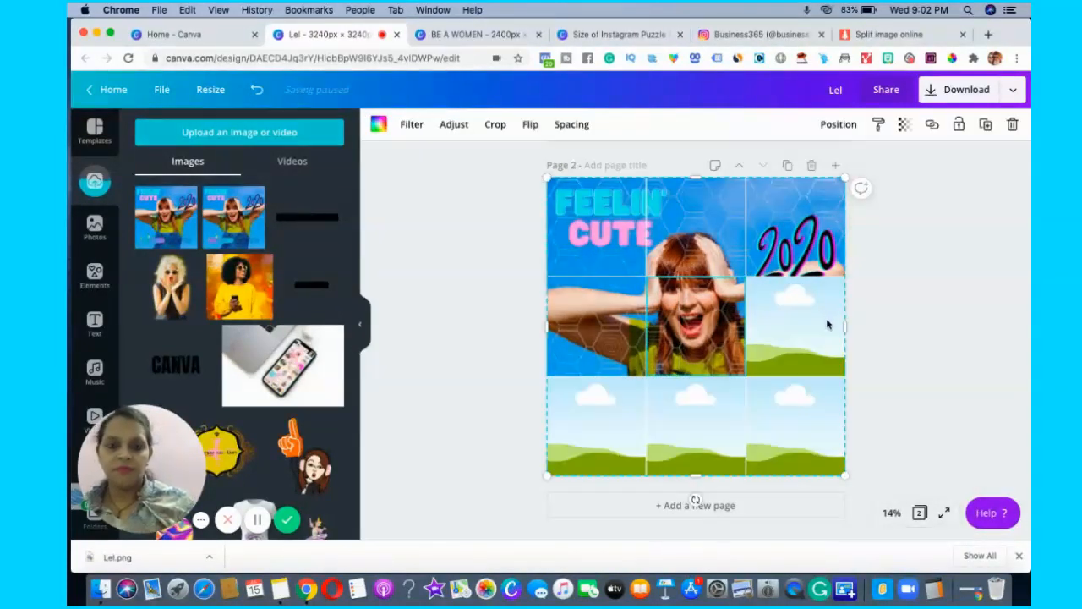
Add the Lel image to the middle-right grid cell and stretch its crop over the whole page to continue the arm.
{"action": "left_click", "coordinate": [829, 325]}
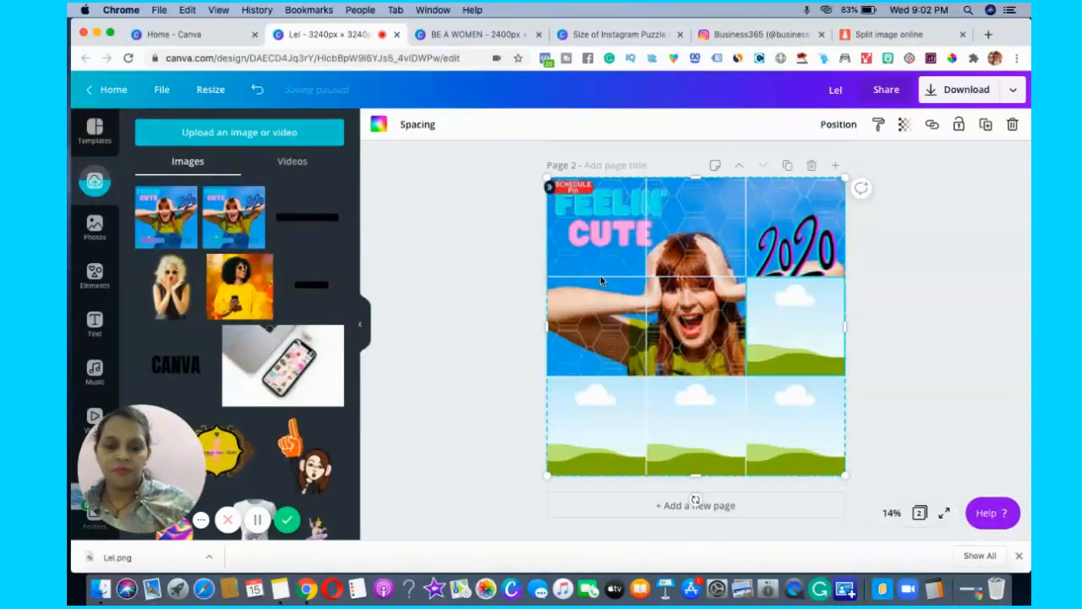
{"action": "left_click_drag", "start_coordinate": [798, 318], "coordinate": [782, 323]}
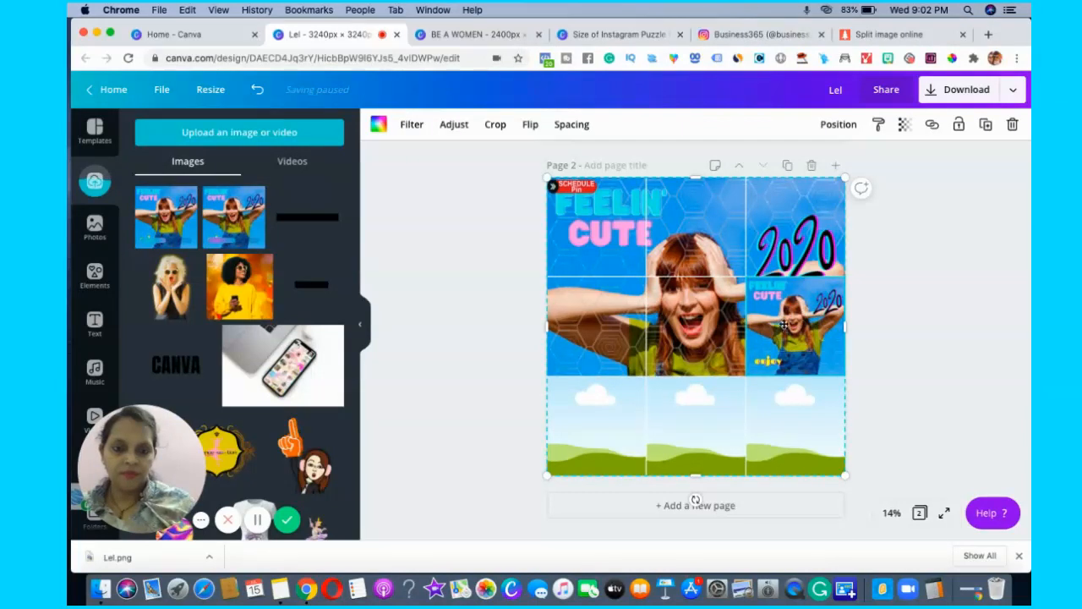
{"action": "double_click", "coordinate": [785, 324]}
{"action": "left_click_drag", "start_coordinate": [744, 275], "coordinate": [626, 201]}
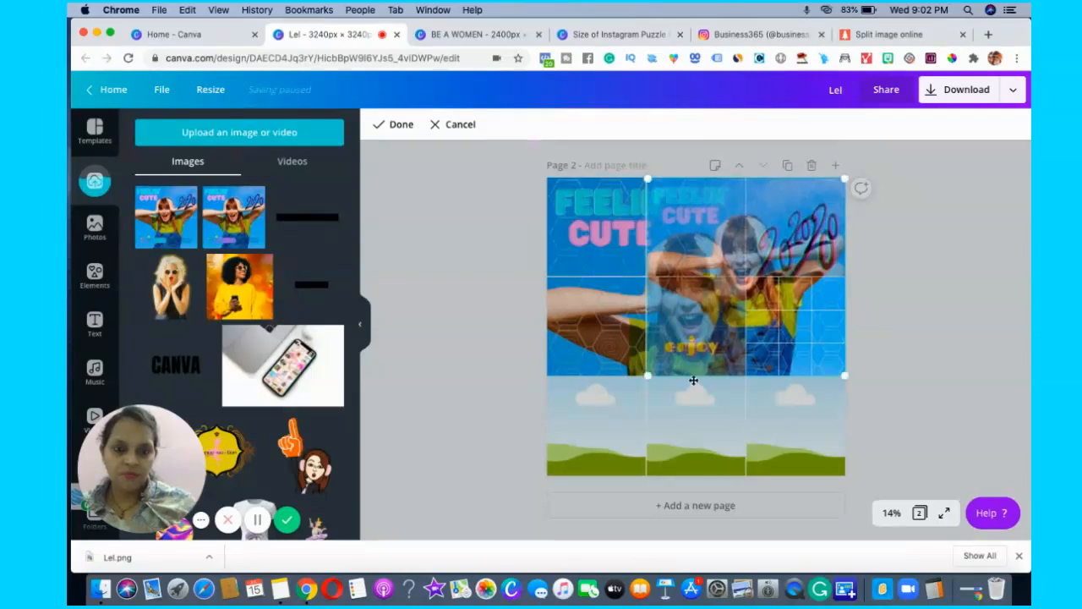
{"action": "left_click_drag", "start_coordinate": [602, 410], "coordinate": [526, 457]}
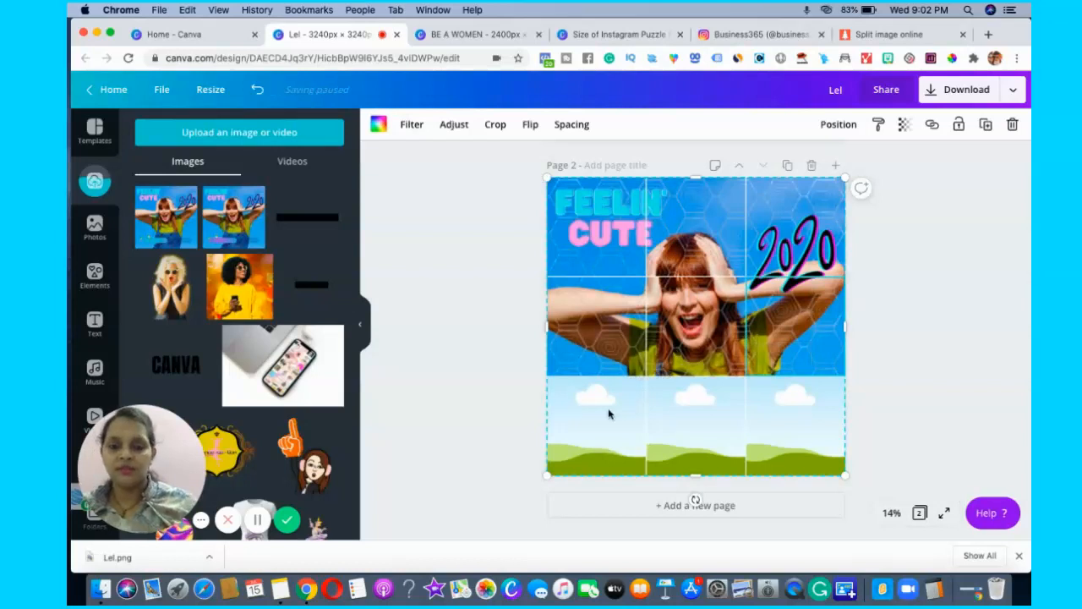
Fill the bottom-left grid cell with the Lel image and enlarge its crop to the full page so the "enjoy" part shows.
{"action": "left_click", "coordinate": [608, 413]}
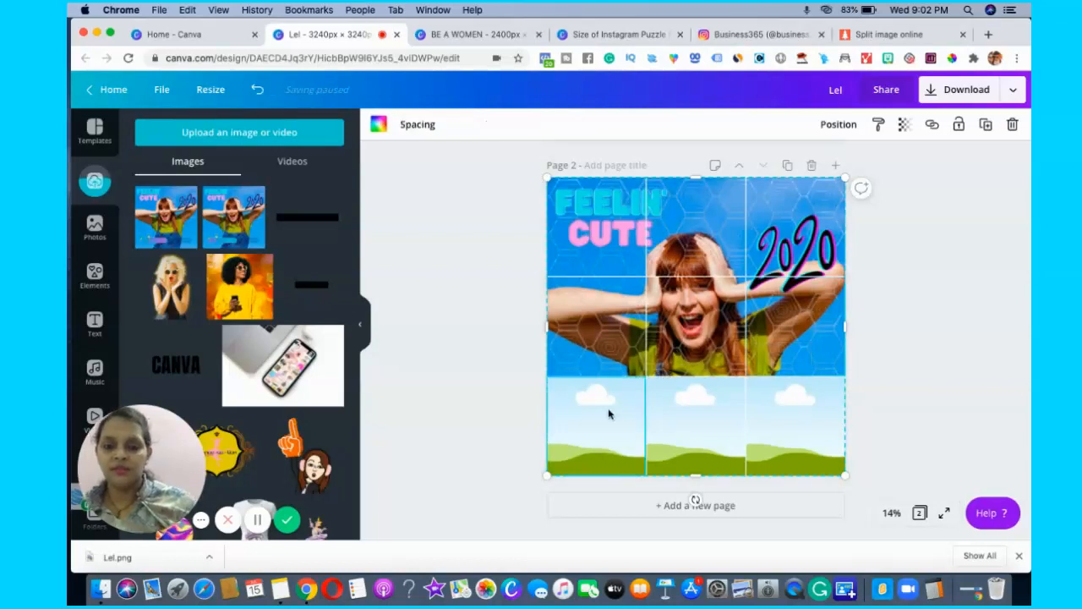
{"action": "left_click_drag", "start_coordinate": [247, 225], "coordinate": [602, 423]}
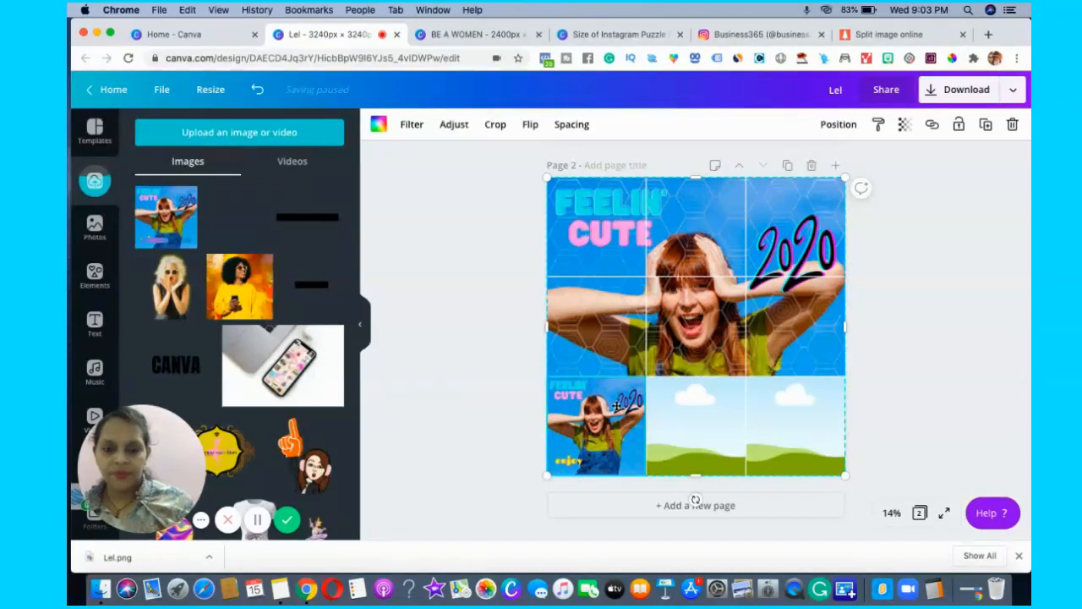
{"action": "double_click", "coordinate": [616, 403]}
{"action": "left_click_drag", "start_coordinate": [723, 311], "coordinate": [856, 190]}
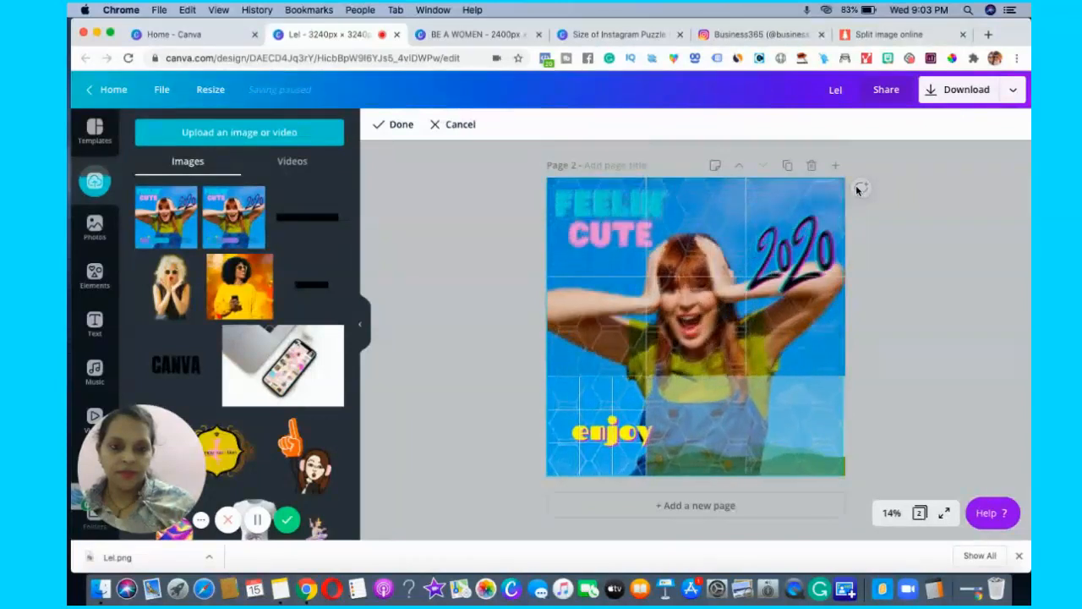
{"action": "left_click", "coordinate": [401, 124]}
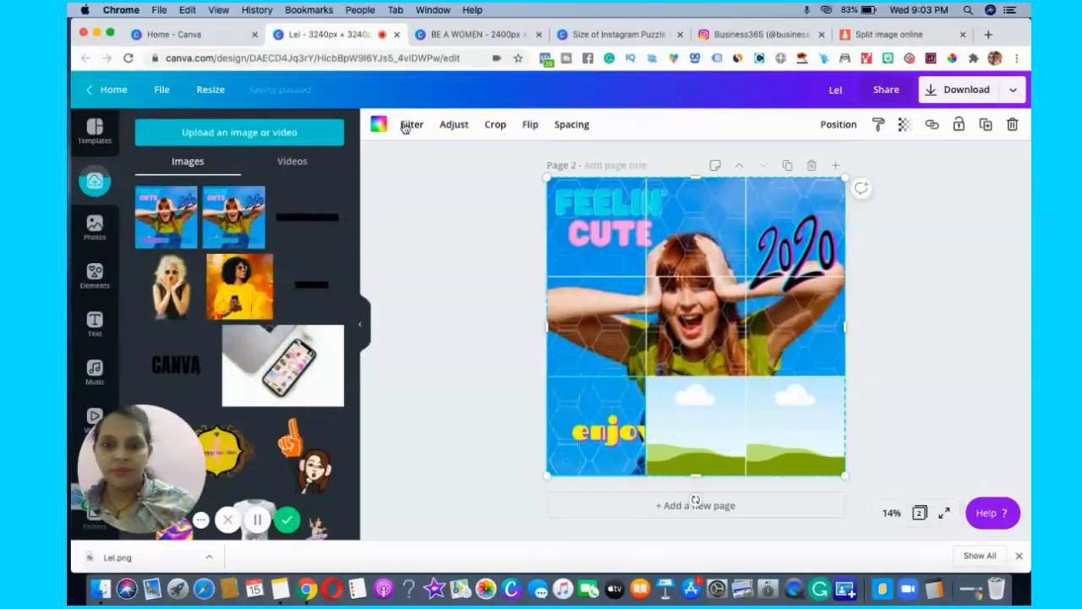
Place the Lel image in the bottom-middle grid cell and scale its crop to the full page so the overalls show.
{"action": "left_click", "coordinate": [685, 412]}
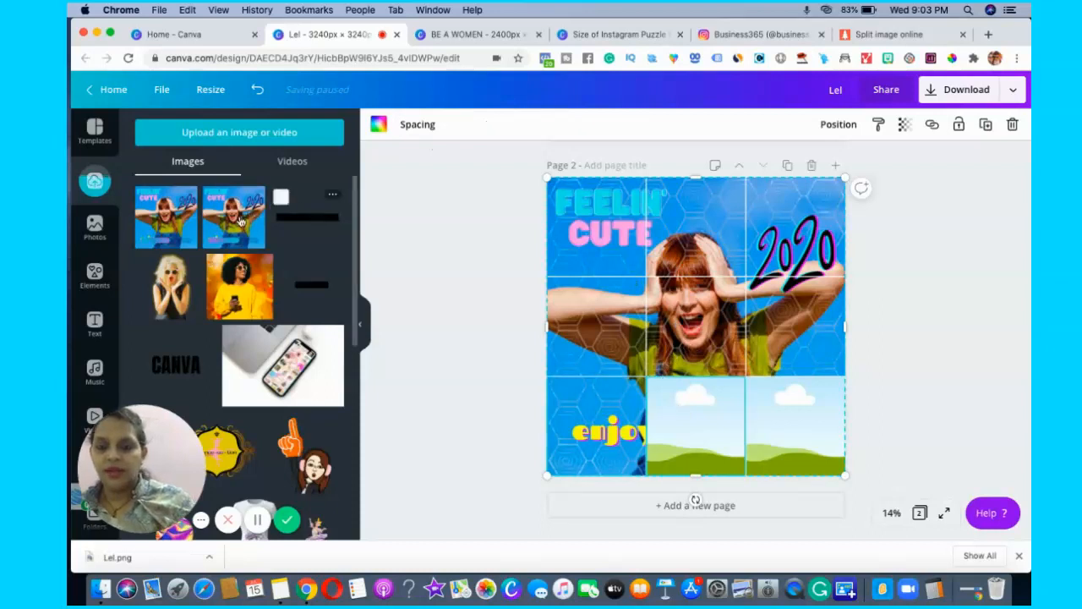
{"action": "left_click_drag", "start_coordinate": [525, 358], "coordinate": [684, 411]}
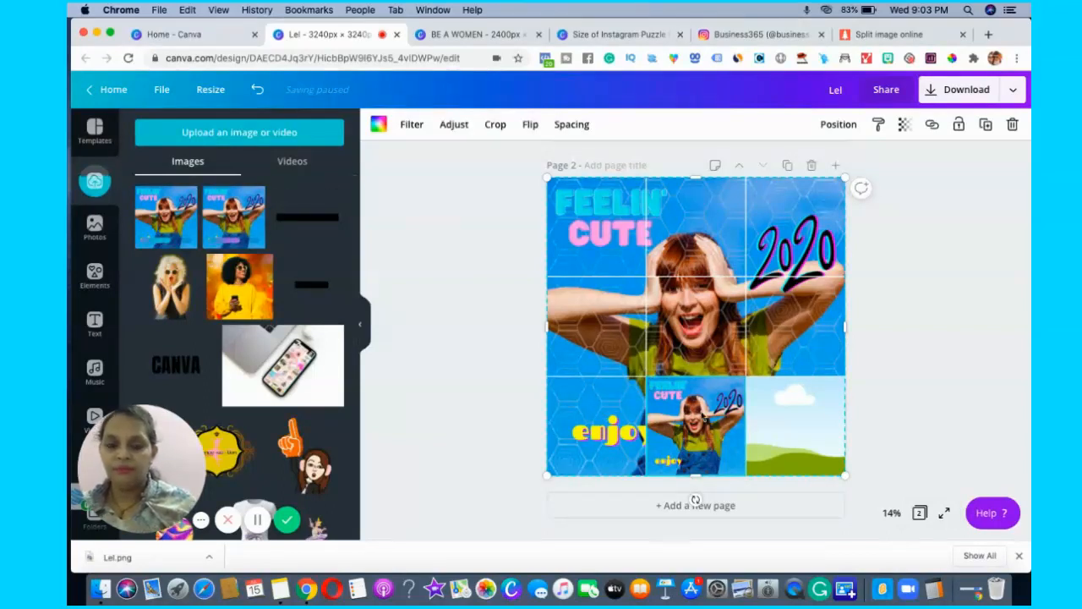
{"action": "double_click", "coordinate": [649, 386]}
{"action": "left_click_drag", "start_coordinate": [627, 358], "coordinate": [541, 285]}
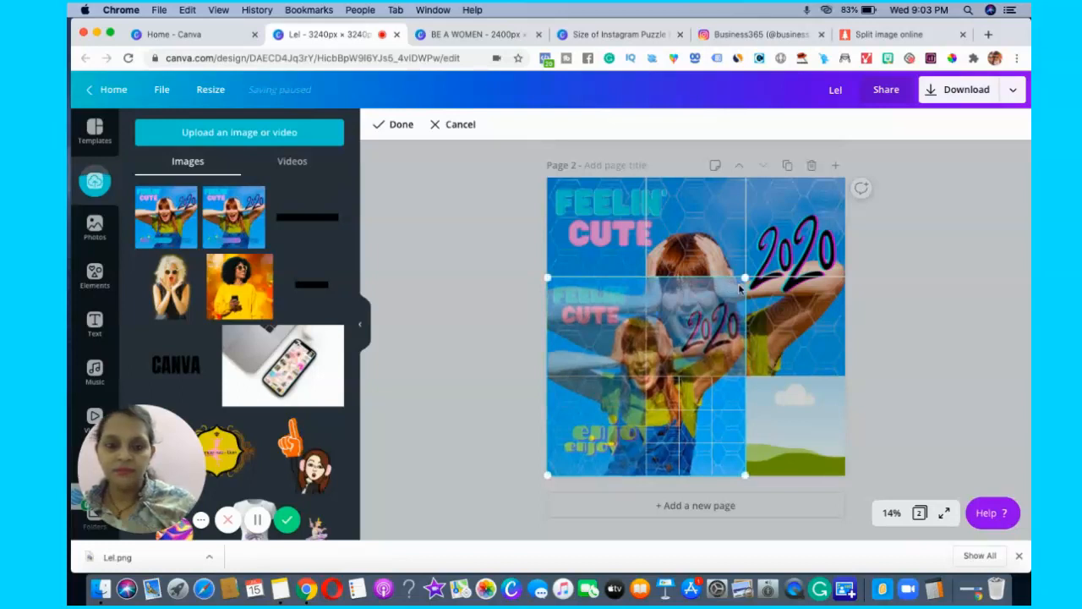
{"action": "left_click_drag", "start_coordinate": [744, 278], "coordinate": [851, 184]}
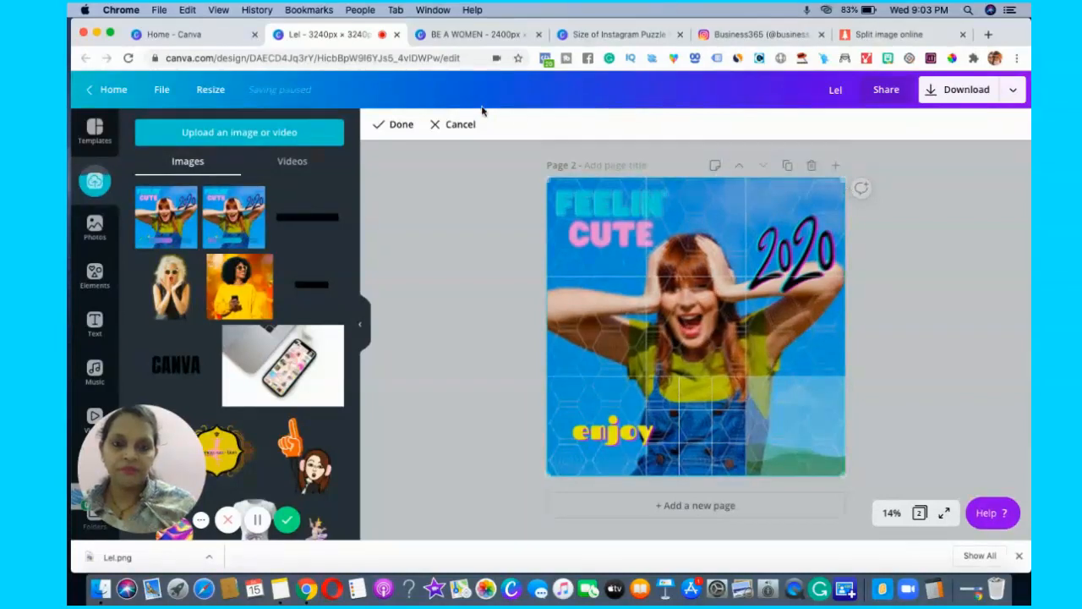
{"action": "left_click", "coordinate": [391, 124]}
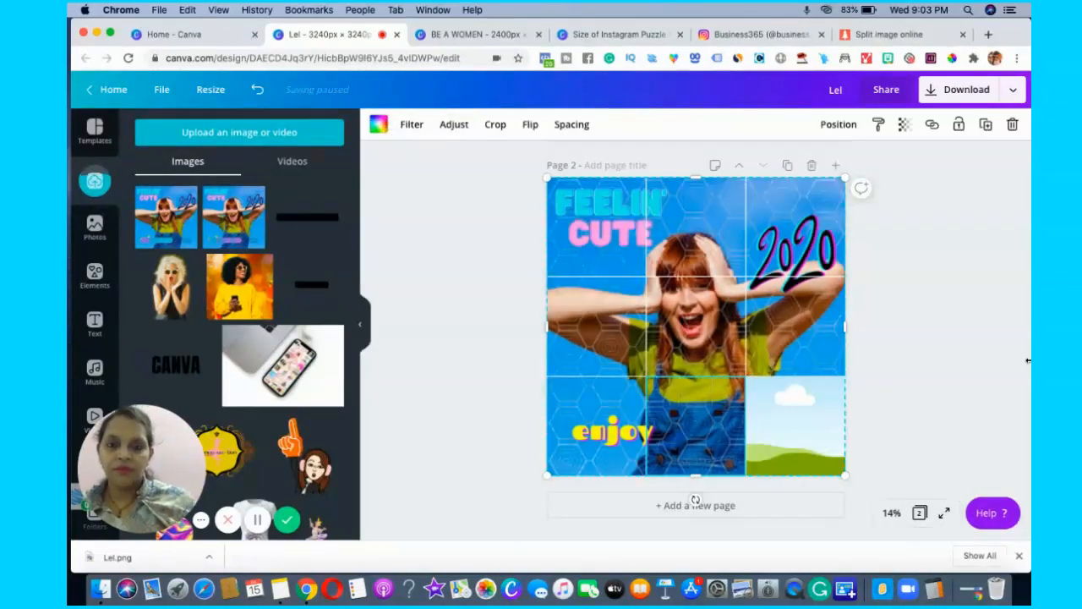
Fill the bottom-right grid cell with the Lel image and enlarge its crop to the full page, completing the nine-cell picture.
{"action": "left_click", "coordinate": [796, 455]}
{"action": "left_click", "coordinate": [795, 455]}
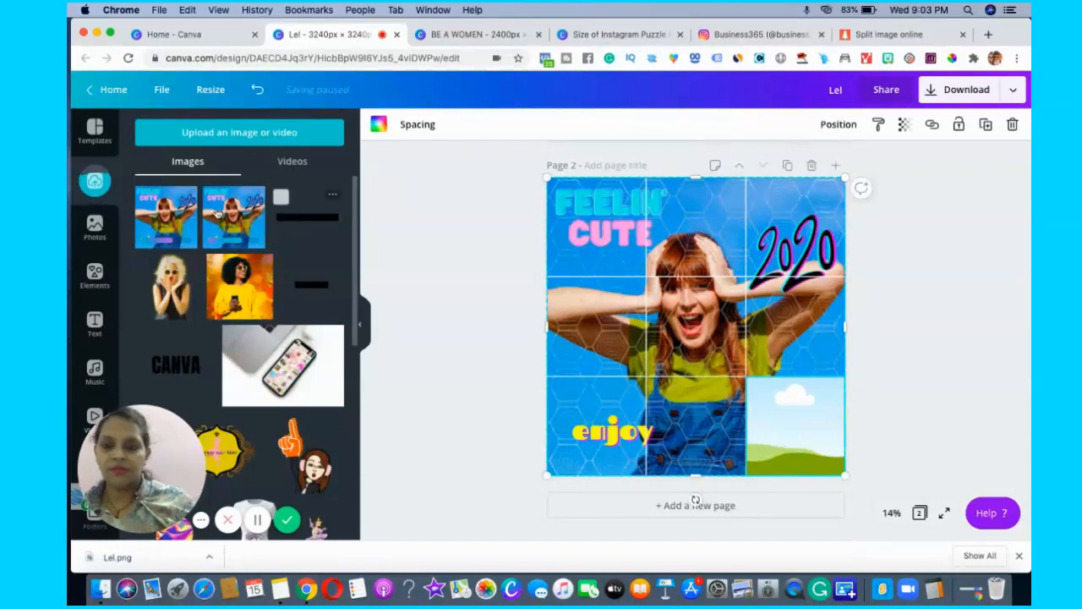
{"action": "left_click_drag", "start_coordinate": [797, 355], "coordinate": [797, 415]}
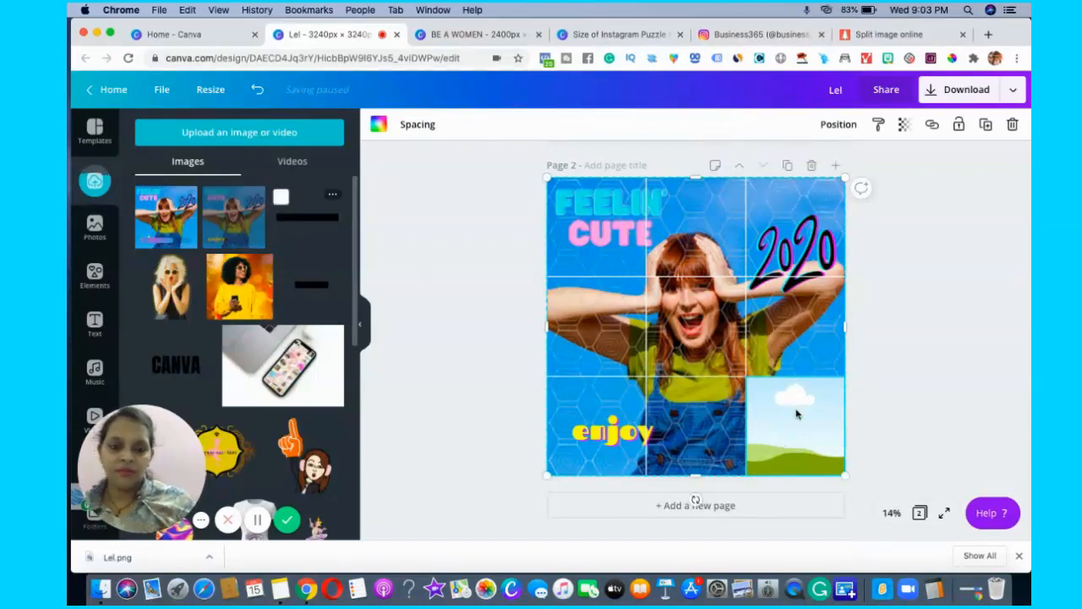
{"action": "double_click", "coordinate": [799, 417]}
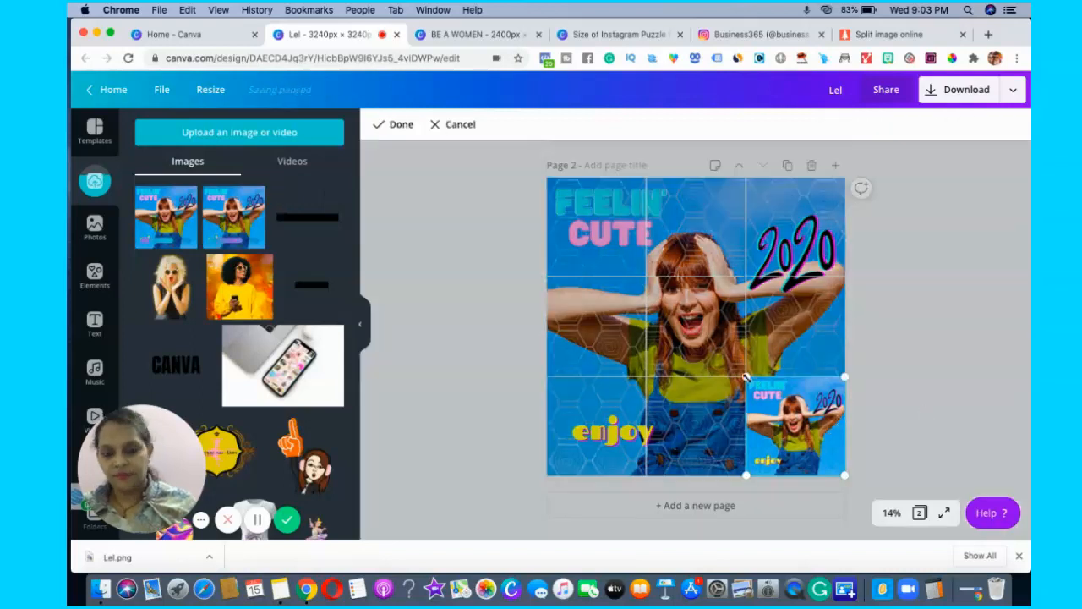
{"action": "left_click_drag", "start_coordinate": [744, 377], "coordinate": [520, 213]}
{"action": "left_click", "coordinate": [925, 374]}
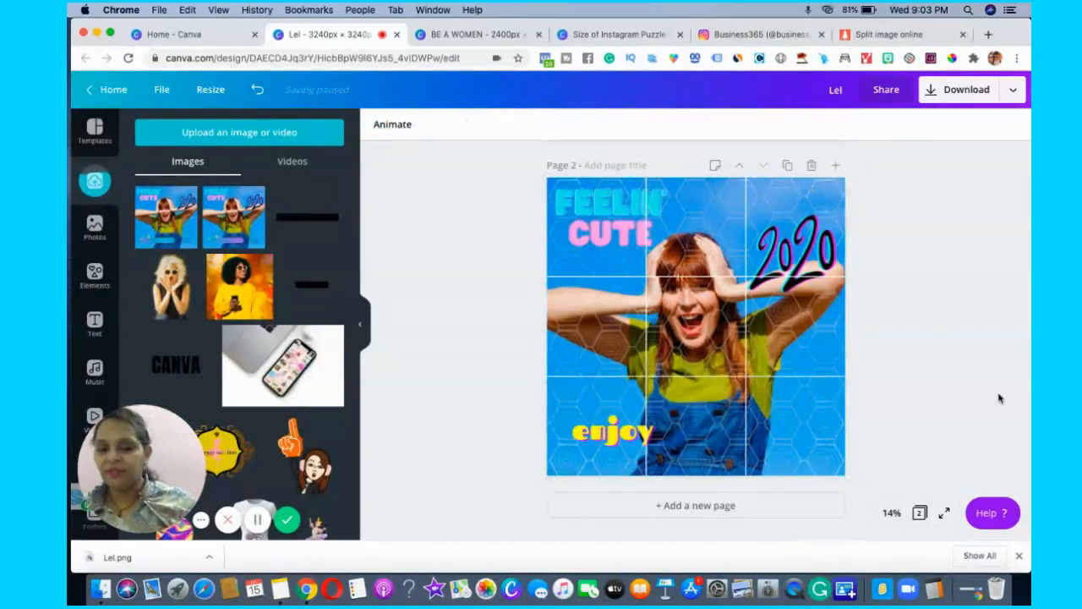
Compare both pages in the page overview and return to page 2 in the editor.
{"action": "scroll", "coordinate": [998, 398], "scroll_direction": "up", "scroll_amount": 1}
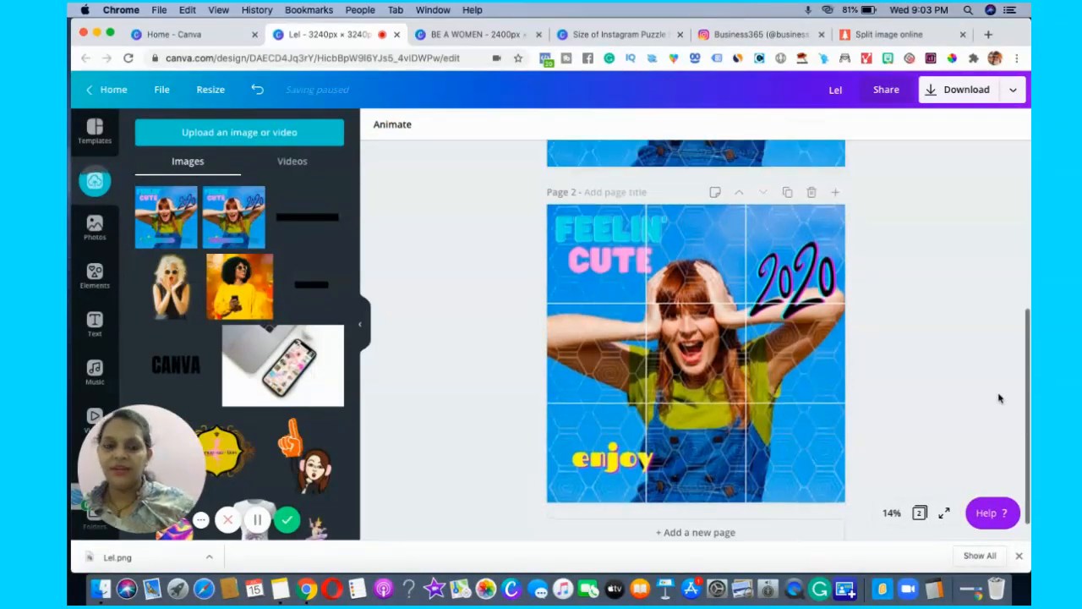
{"action": "left_click", "coordinate": [921, 517]}
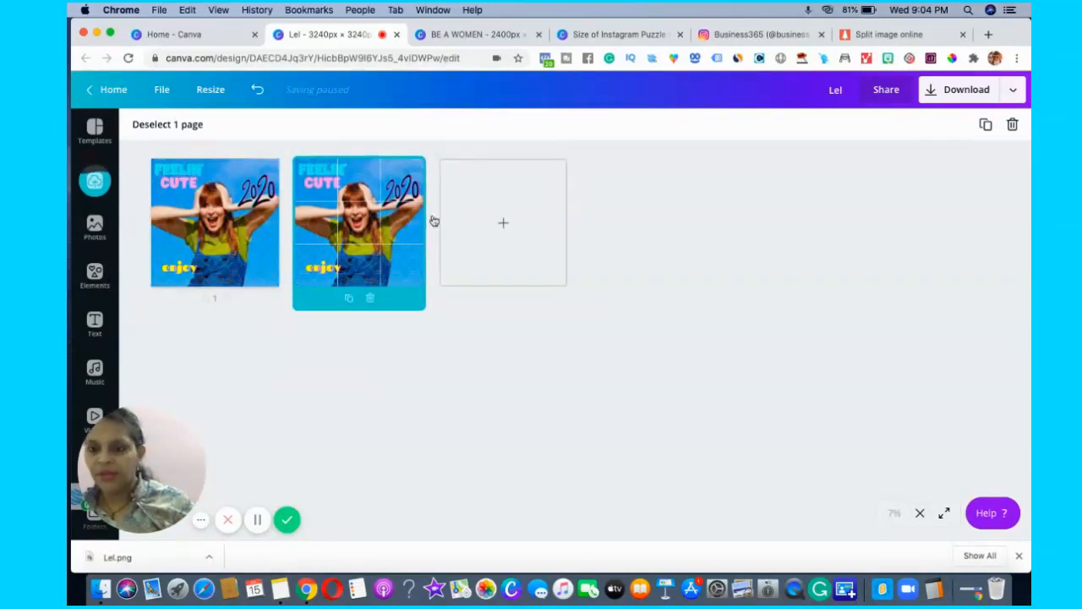
{"action": "left_click", "coordinate": [396, 230]}
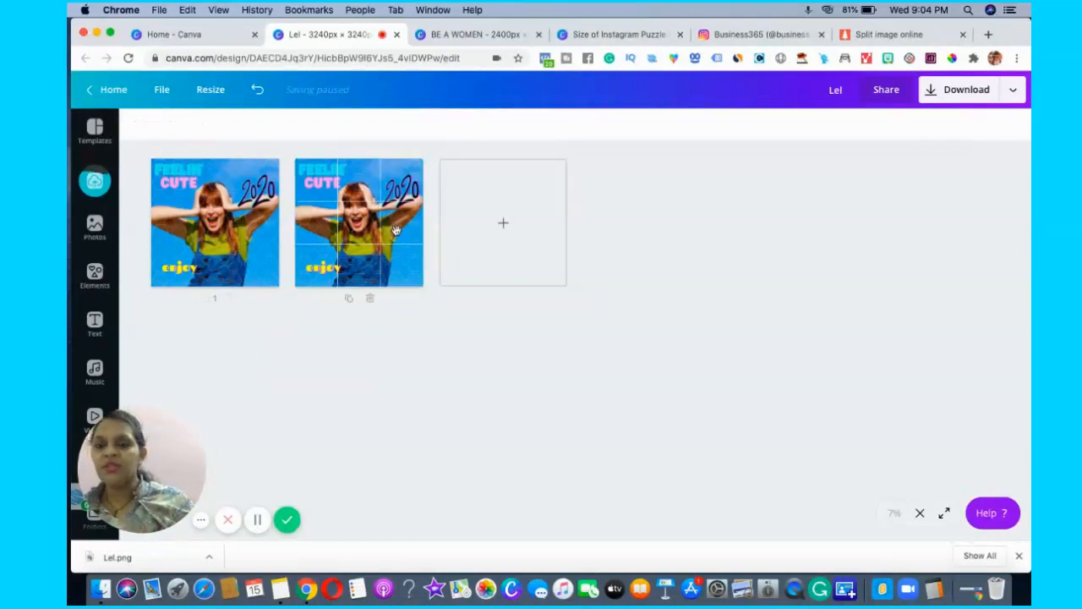
{"action": "double_click", "coordinate": [395, 234]}
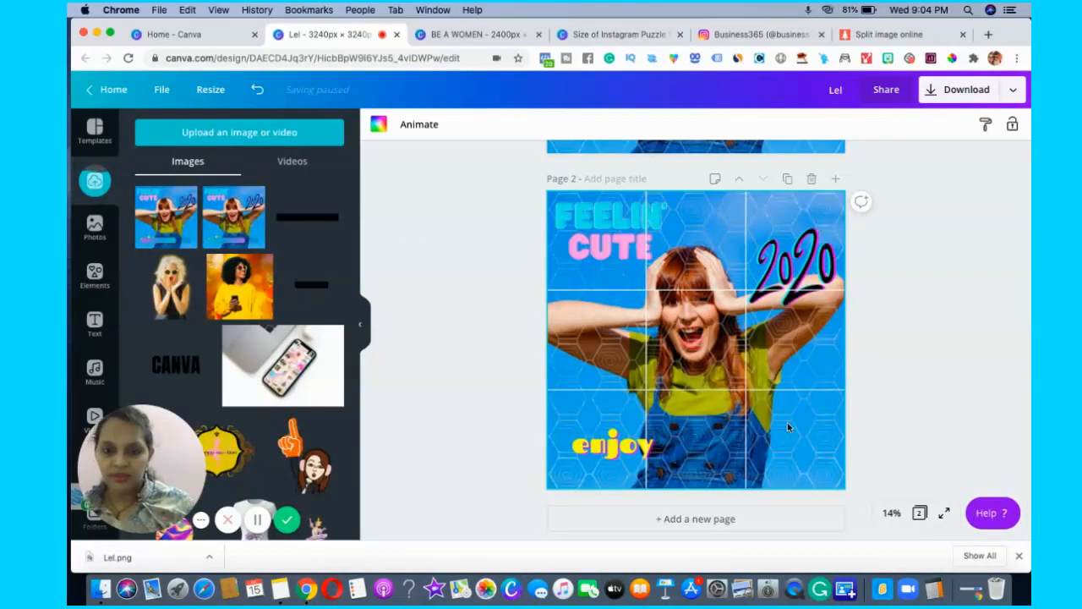
{"action": "left_click", "coordinate": [947, 92]}
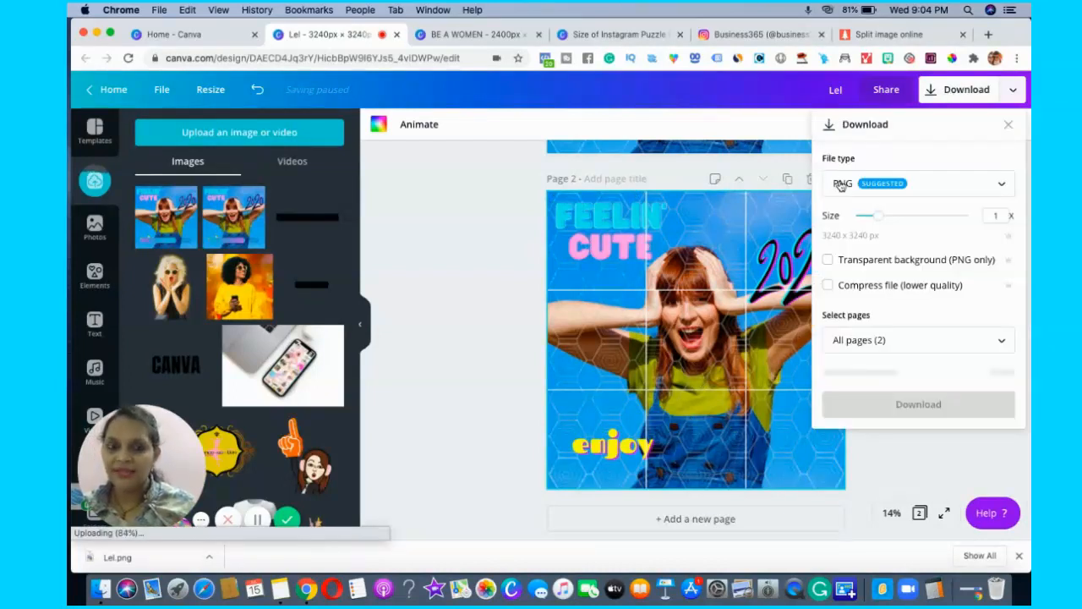
{"action": "left_click", "coordinate": [1000, 340]}
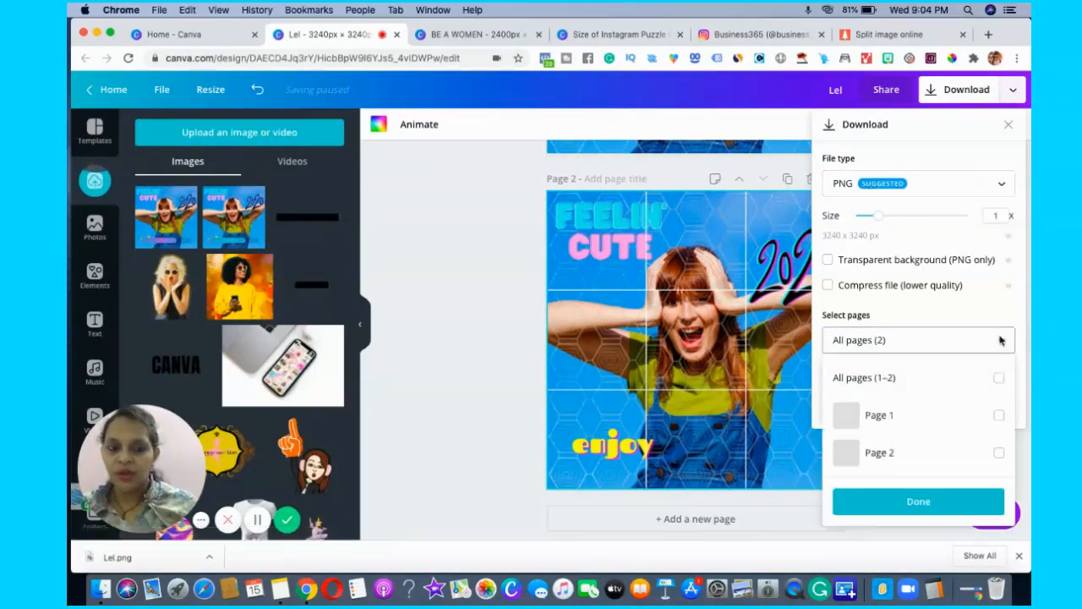
{"action": "left_click", "coordinate": [998, 453]}
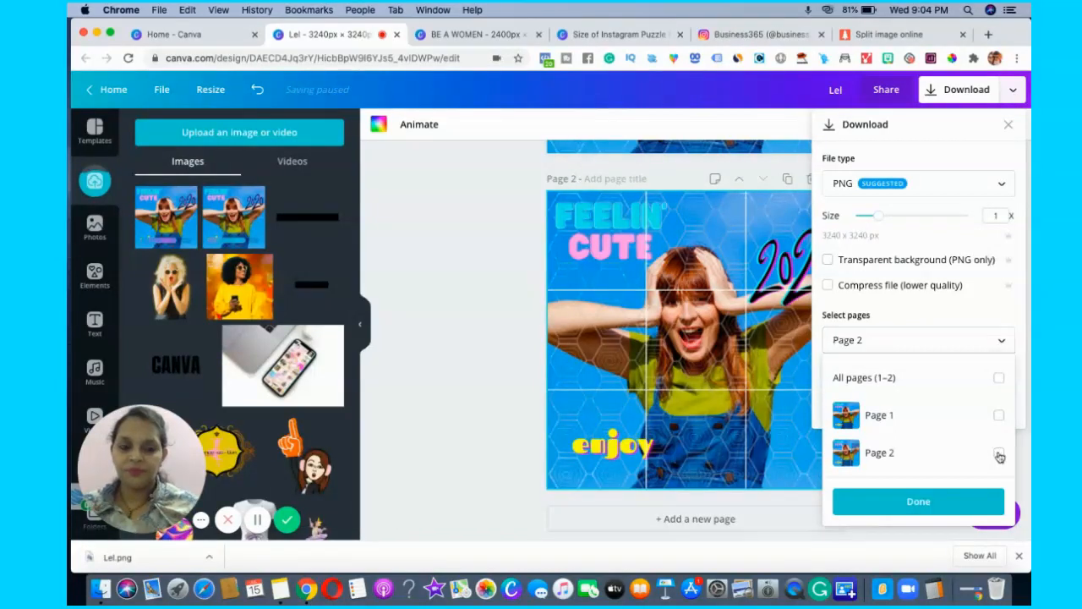
{"action": "left_click", "coordinate": [998, 455]}
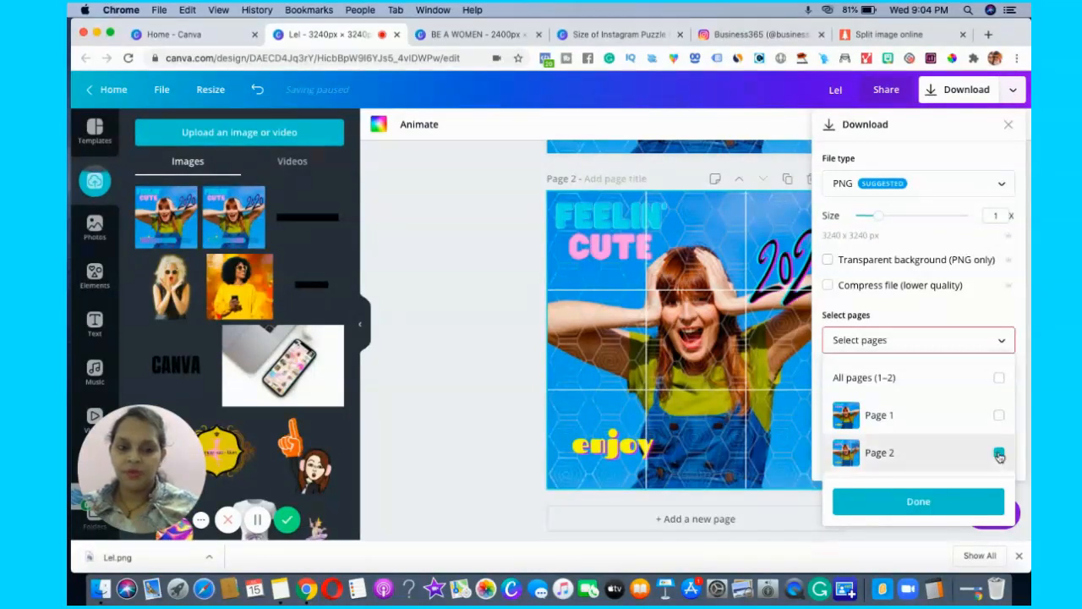
{"action": "left_click", "coordinate": [920, 500]}
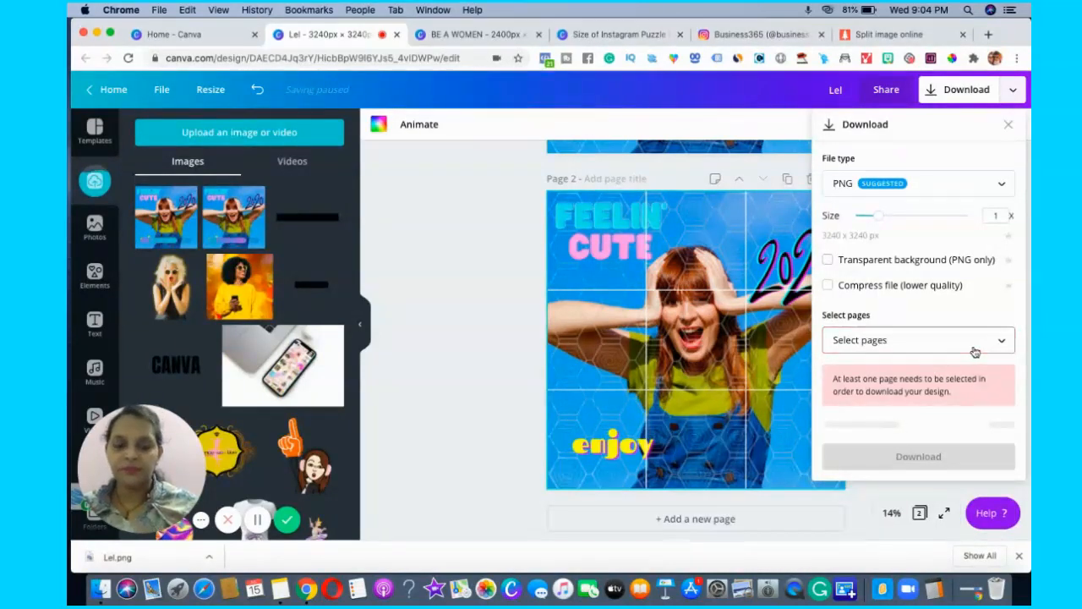
{"action": "left_click", "coordinate": [1003, 342]}
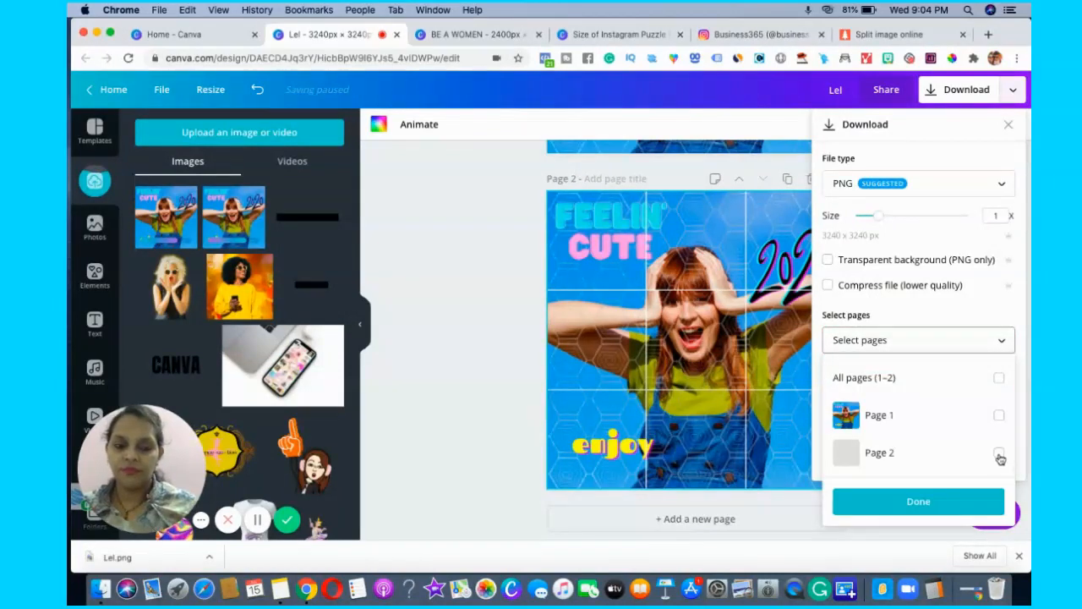
{"action": "left_click", "coordinate": [999, 457]}
{"action": "left_click", "coordinate": [927, 501]}
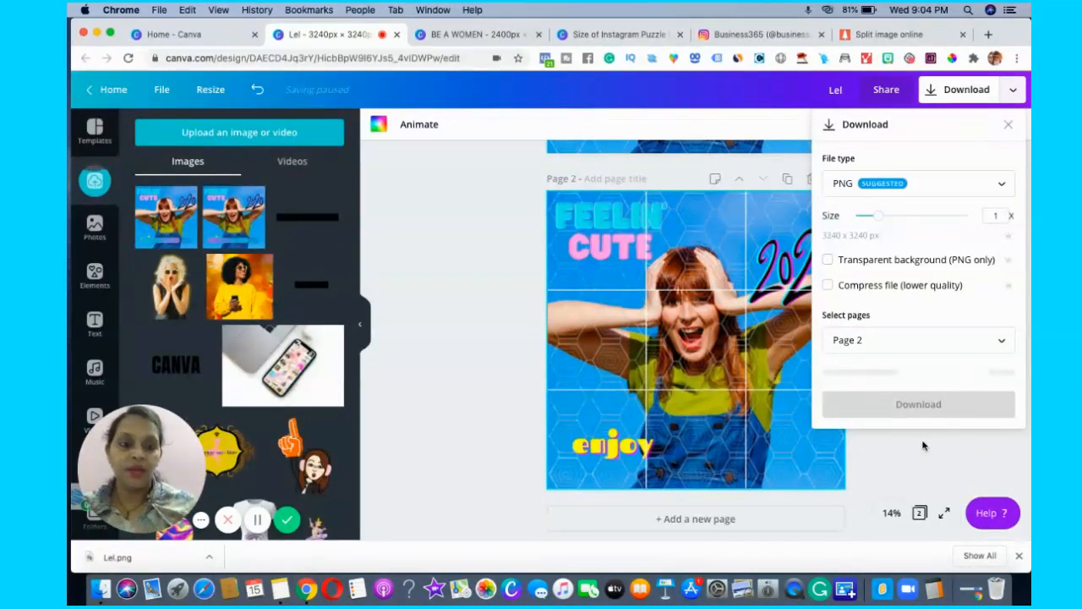
{"action": "left_click", "coordinate": [944, 438]}
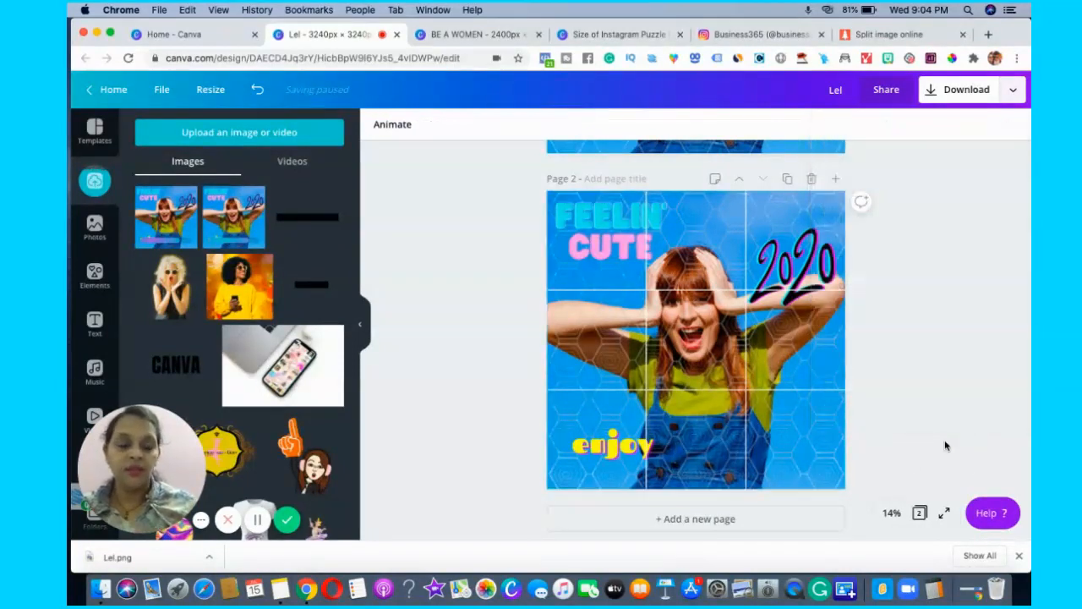
{"action": "left_click", "coordinate": [976, 92]}
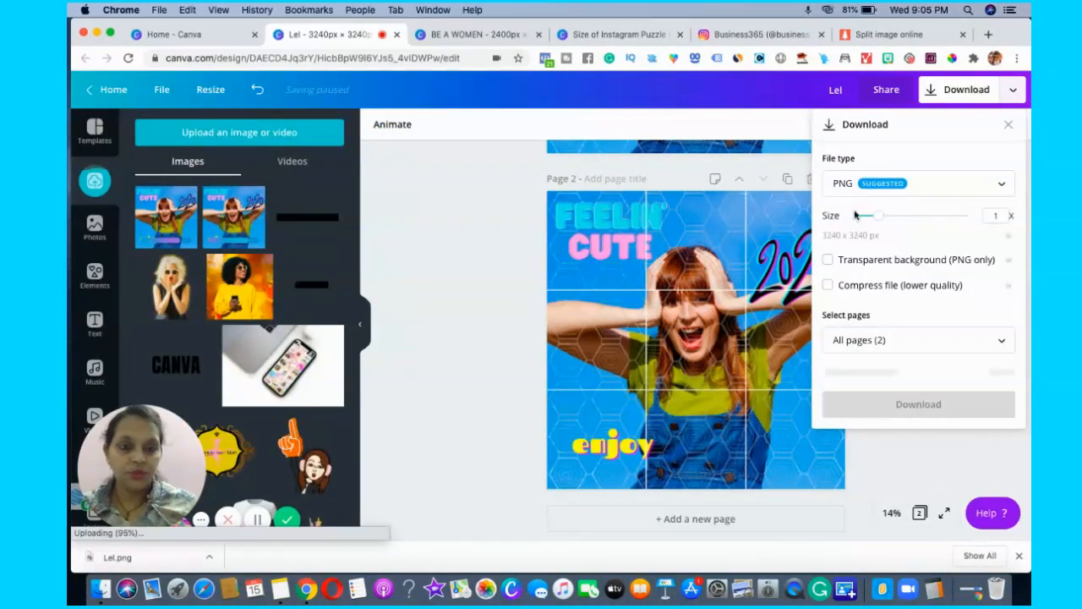
{"action": "left_click", "coordinate": [900, 350]}
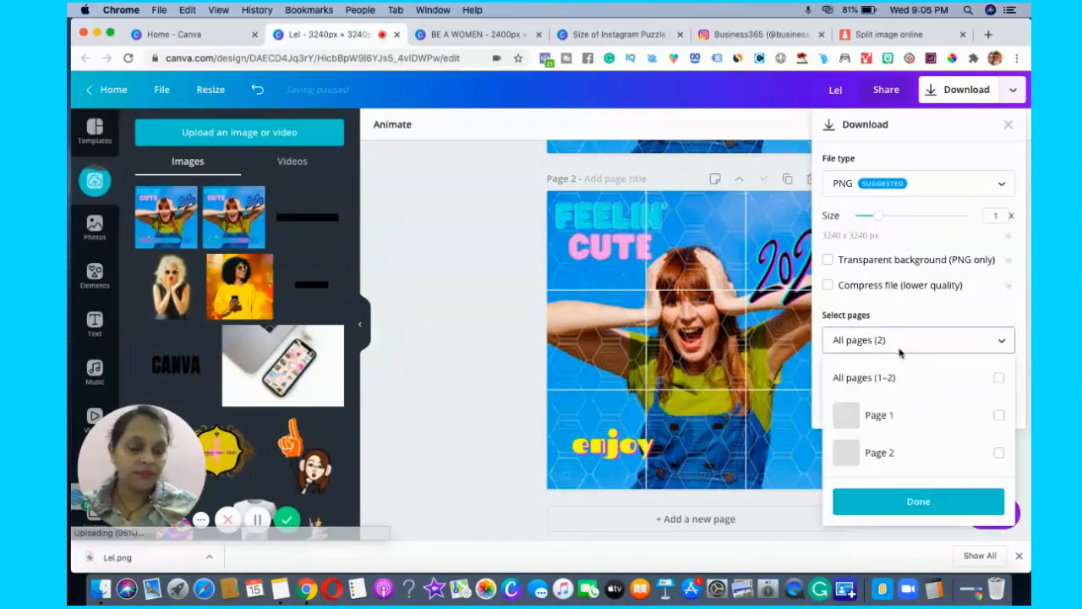
{"action": "left_click", "coordinate": [1000, 454]}
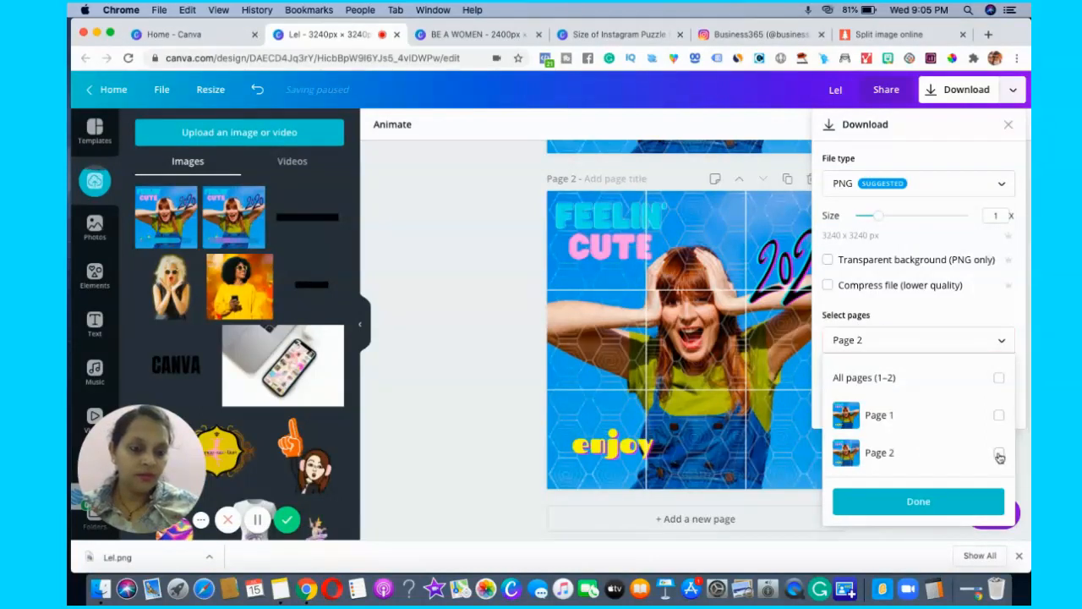
{"action": "left_click", "coordinate": [925, 503]}
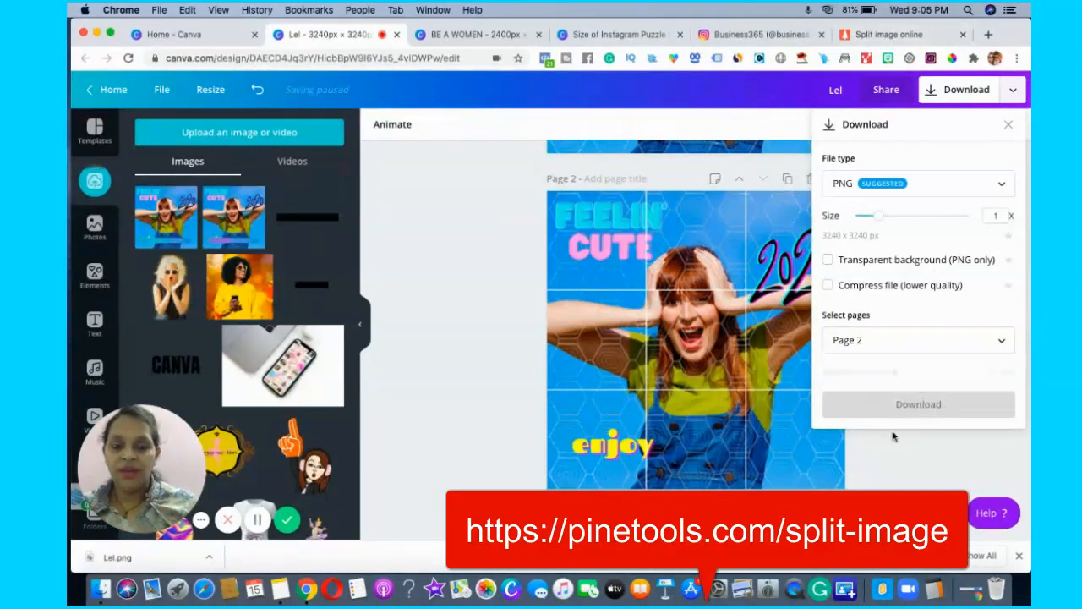
Switch to the PineTools Split Image page, check the Instagram example feed, and set the split method to Both (grid).
{"action": "left_click", "coordinate": [896, 35]}
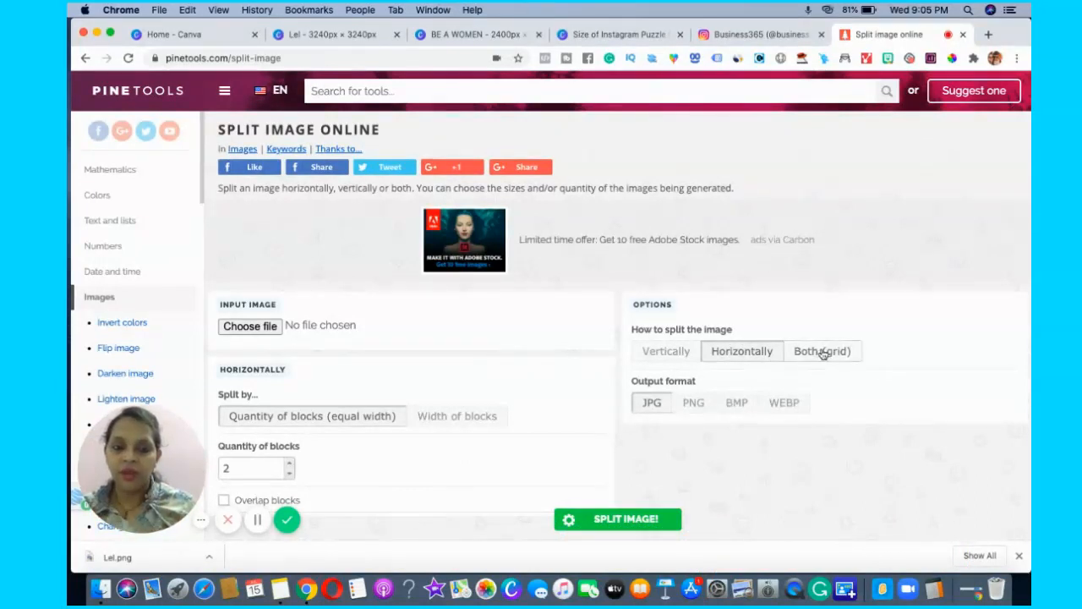
{"action": "left_click", "coordinate": [757, 34]}
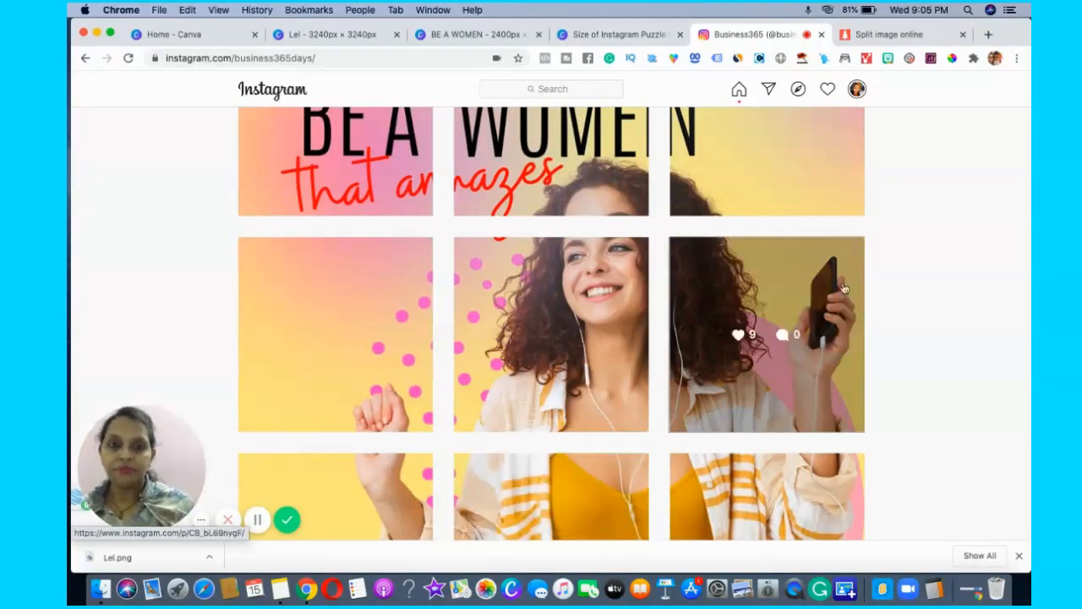
{"action": "left_click", "coordinate": [886, 38]}
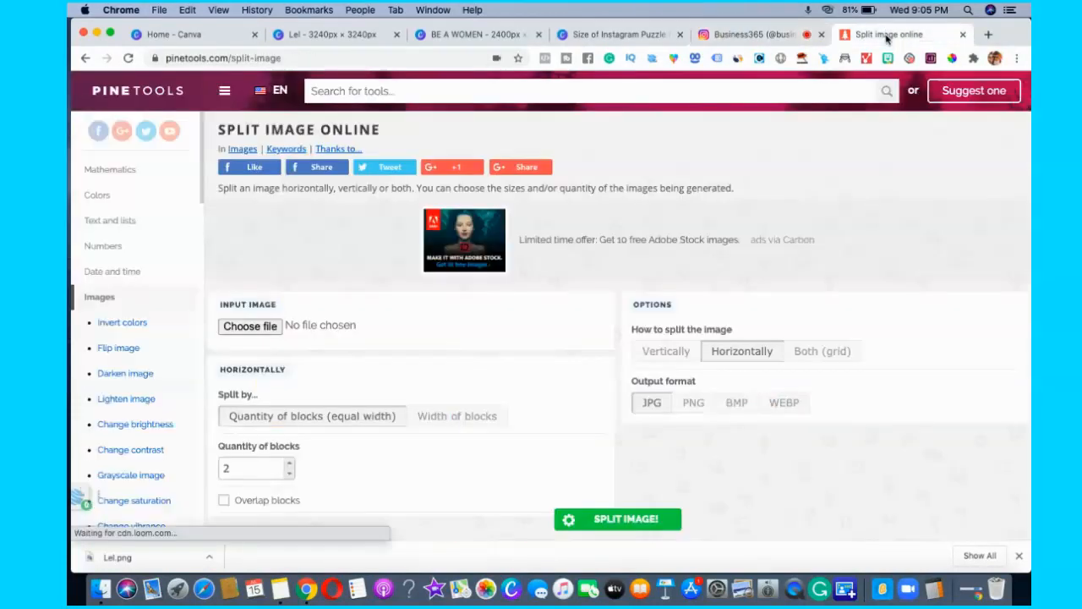
{"action": "left_click", "coordinate": [821, 351]}
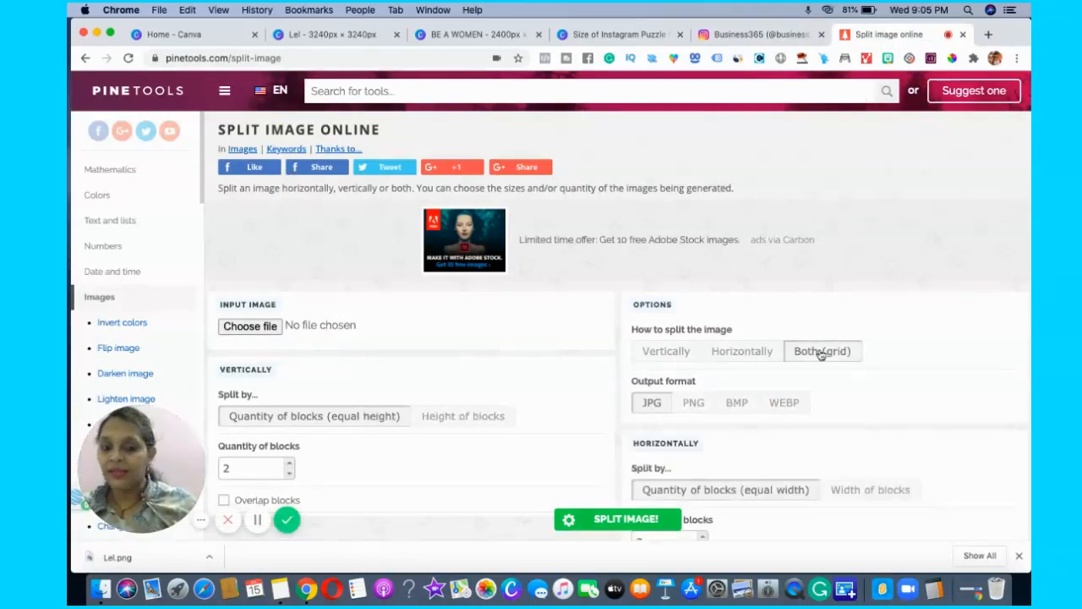
Switch back to the Lel design in Canva and download only page 2 as a PNG named Lel (1).
{"action": "left_click", "coordinate": [614, 34]}
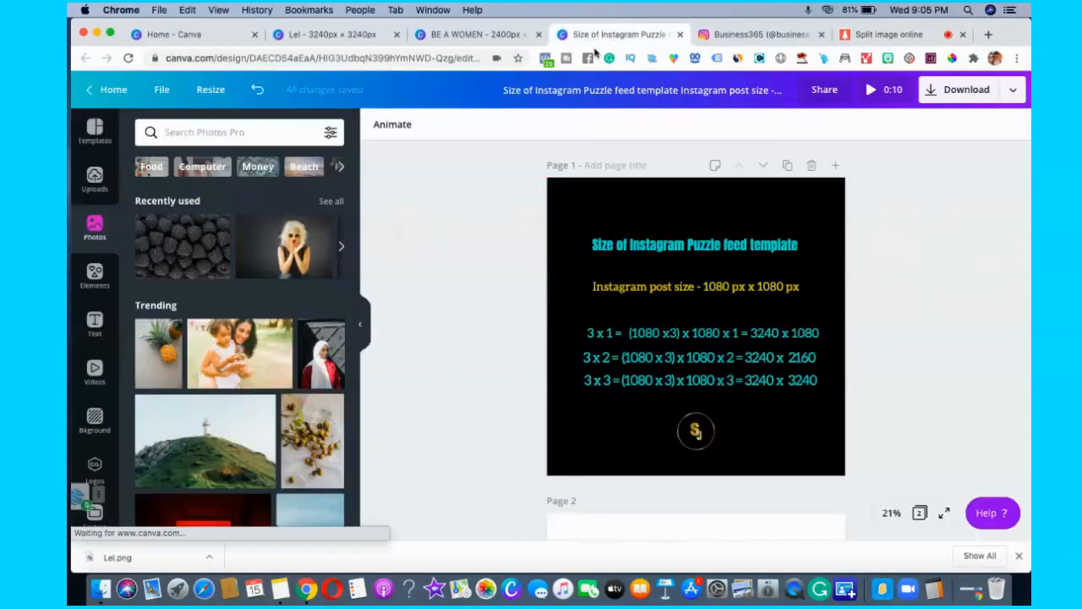
{"action": "left_click", "coordinate": [474, 34]}
{"action": "left_click", "coordinate": [330, 34]}
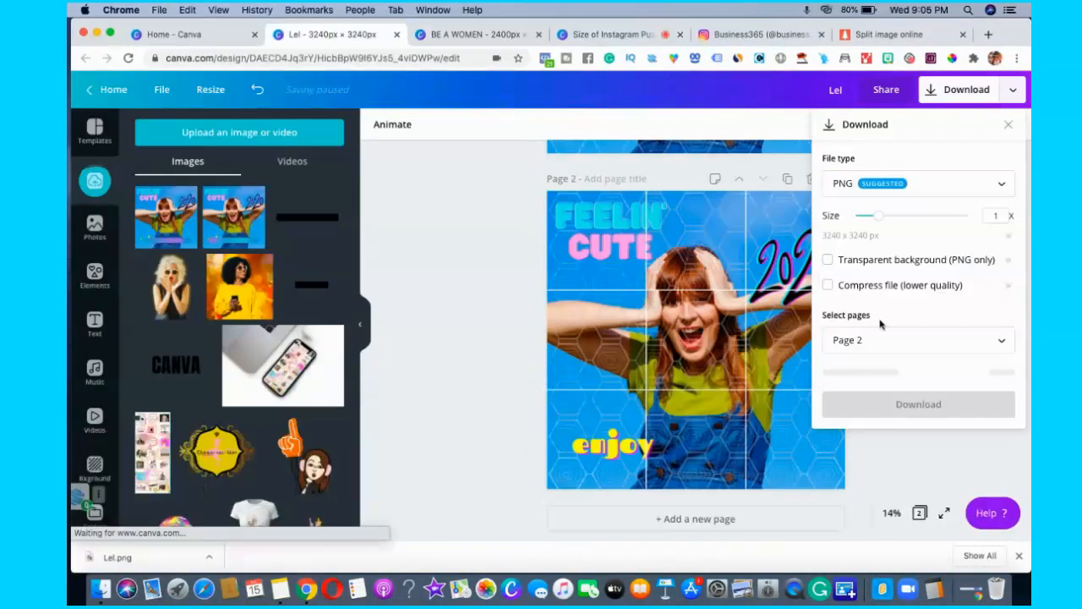
{"action": "left_click", "coordinate": [979, 448]}
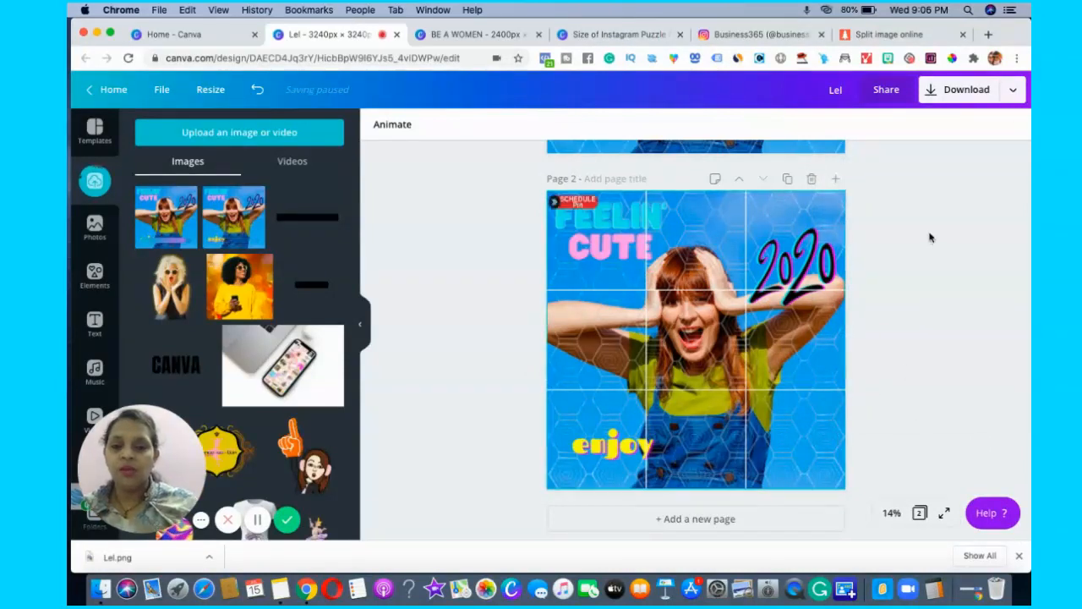
{"action": "left_click", "coordinate": [978, 98]}
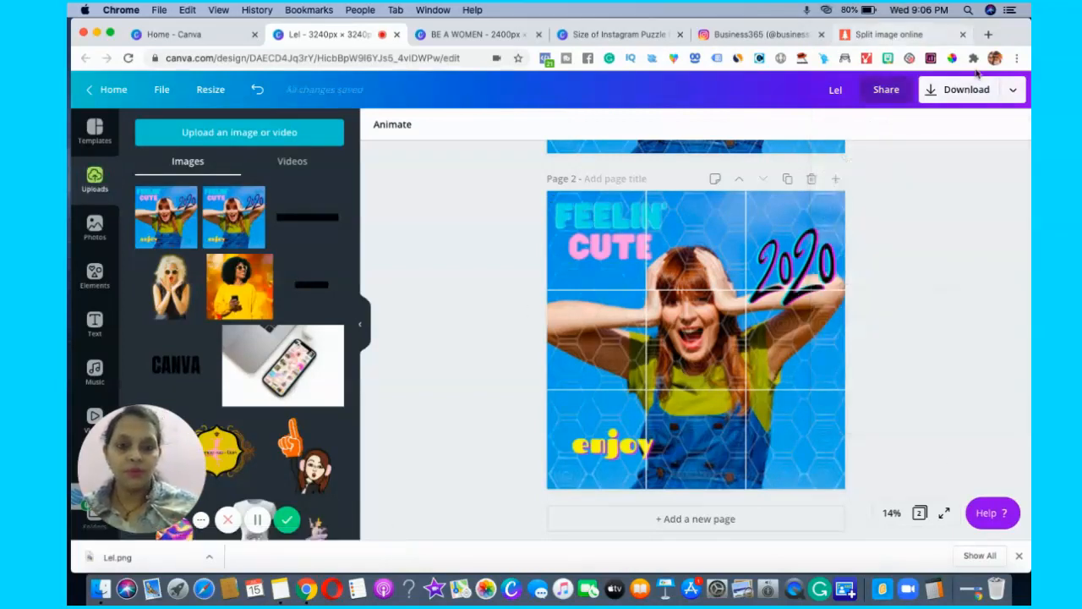
{"action": "left_click", "coordinate": [962, 97]}
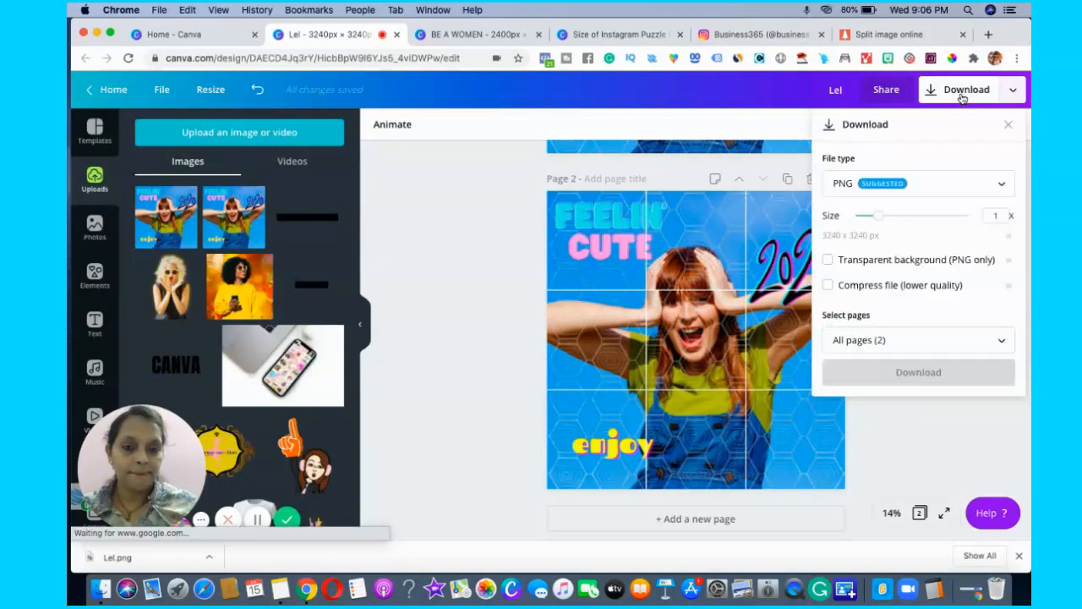
{"action": "left_click", "coordinate": [925, 348]}
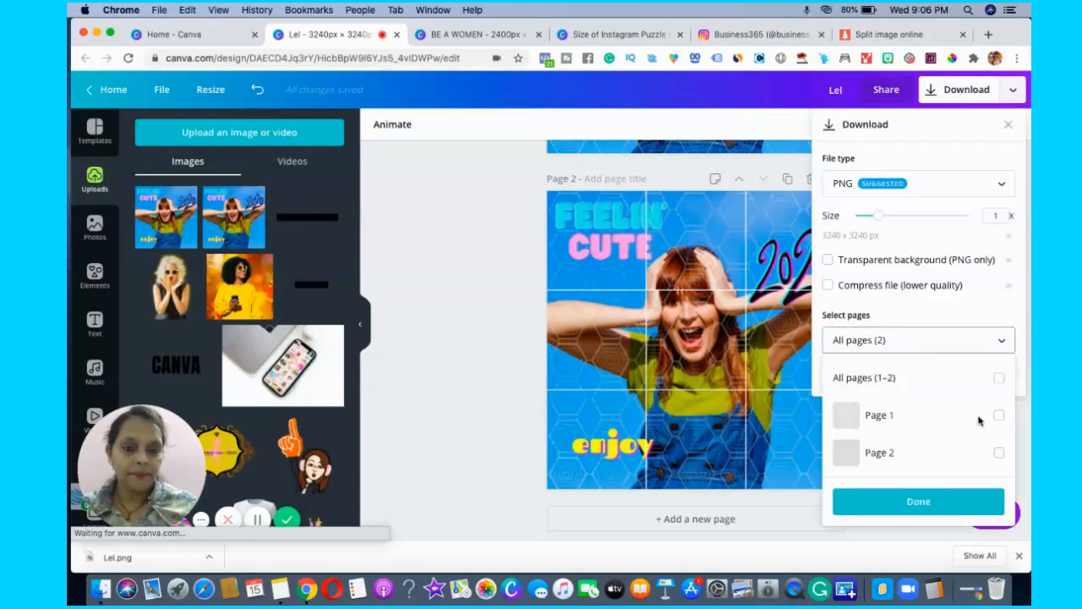
{"action": "left_click", "coordinate": [999, 453]}
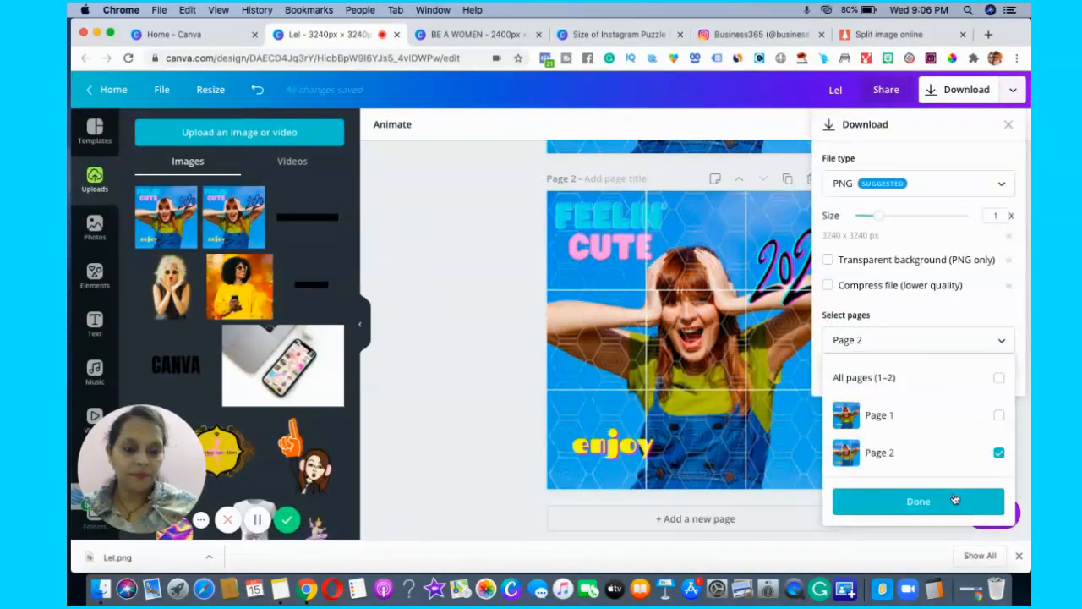
{"action": "left_click", "coordinate": [955, 499]}
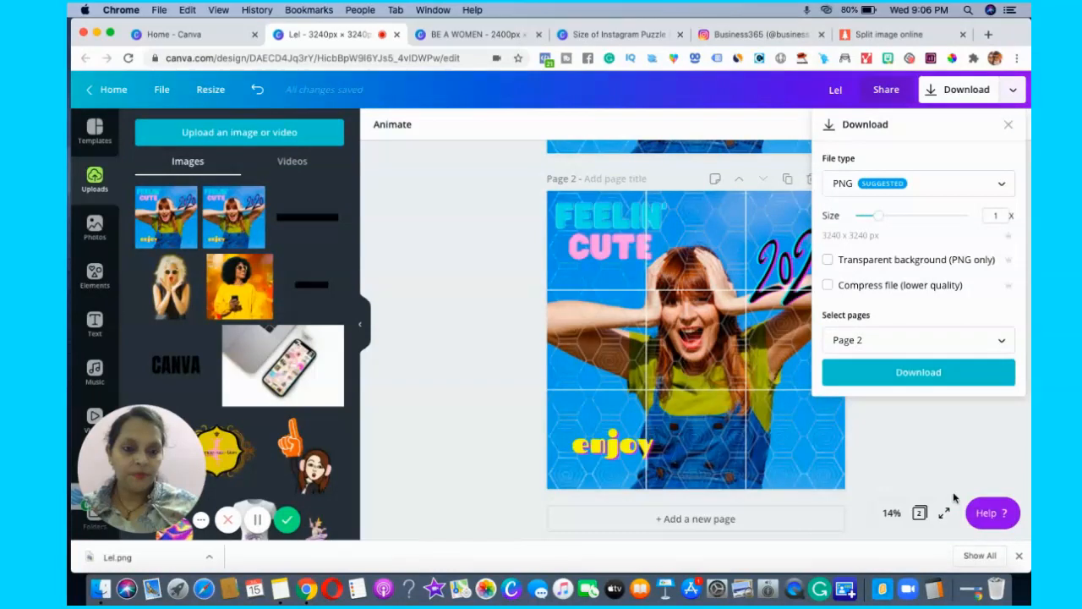
{"action": "left_click", "coordinate": [930, 377]}
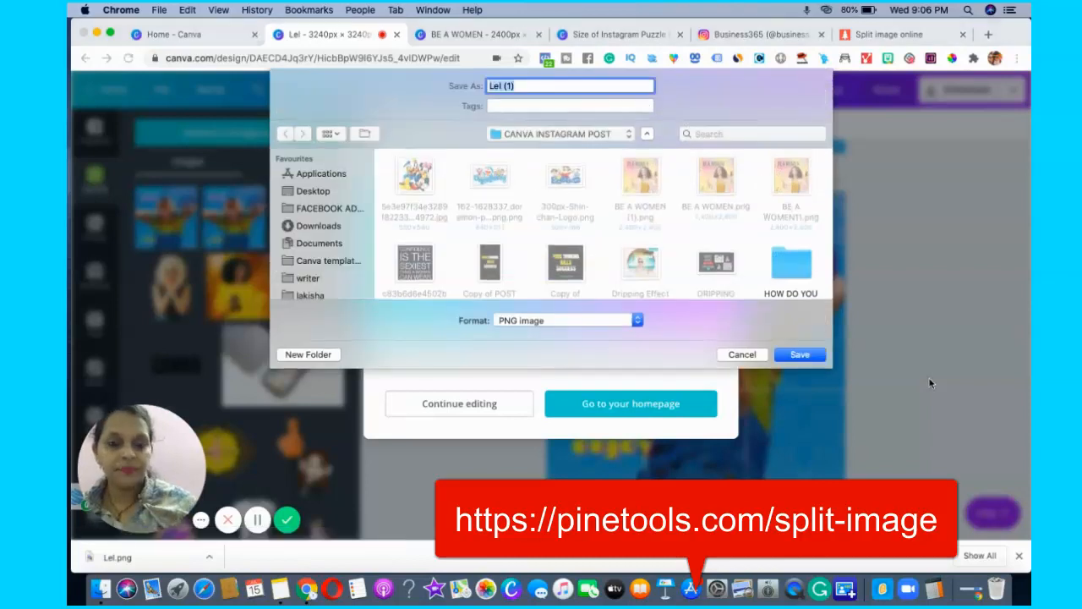
{"action": "key", "text": "Return"}
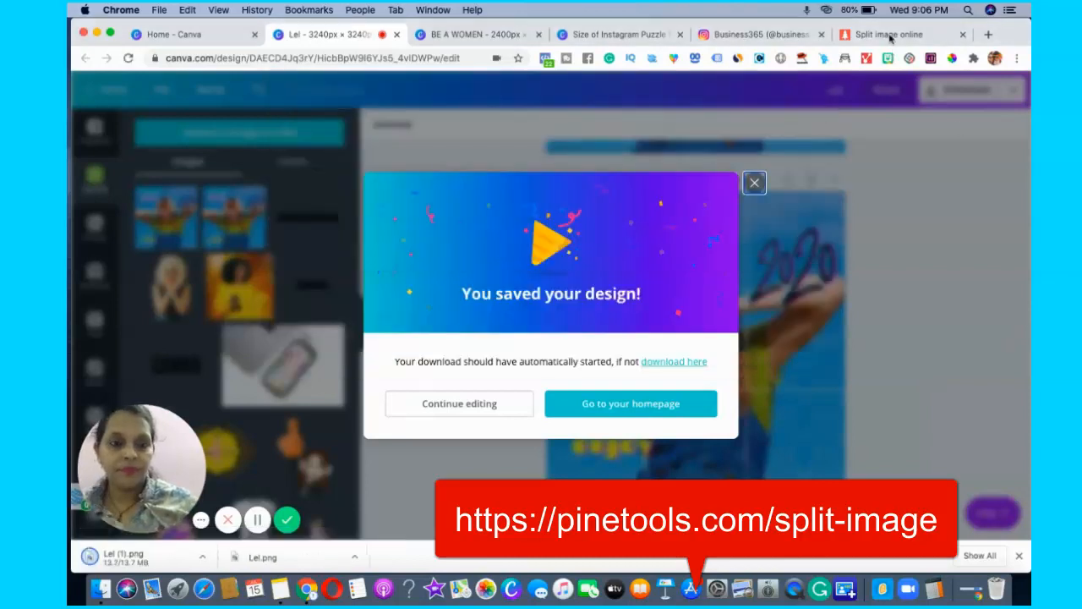
Switch to PineTools and load the downloaded Lel (1).png as the input image.
{"action": "left_click", "coordinate": [890, 34]}
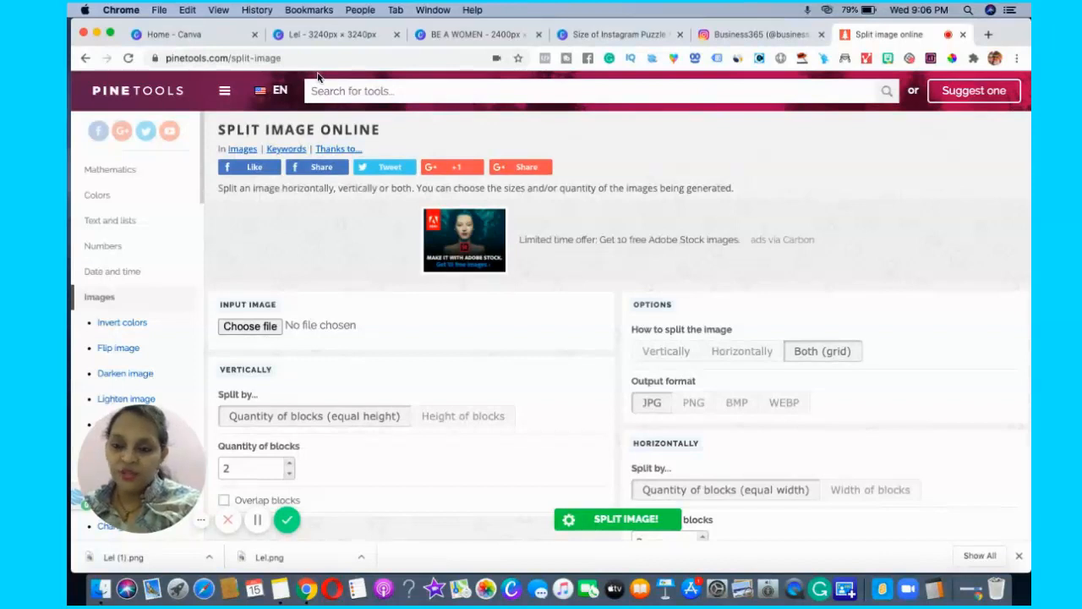
{"action": "left_click", "coordinate": [245, 329]}
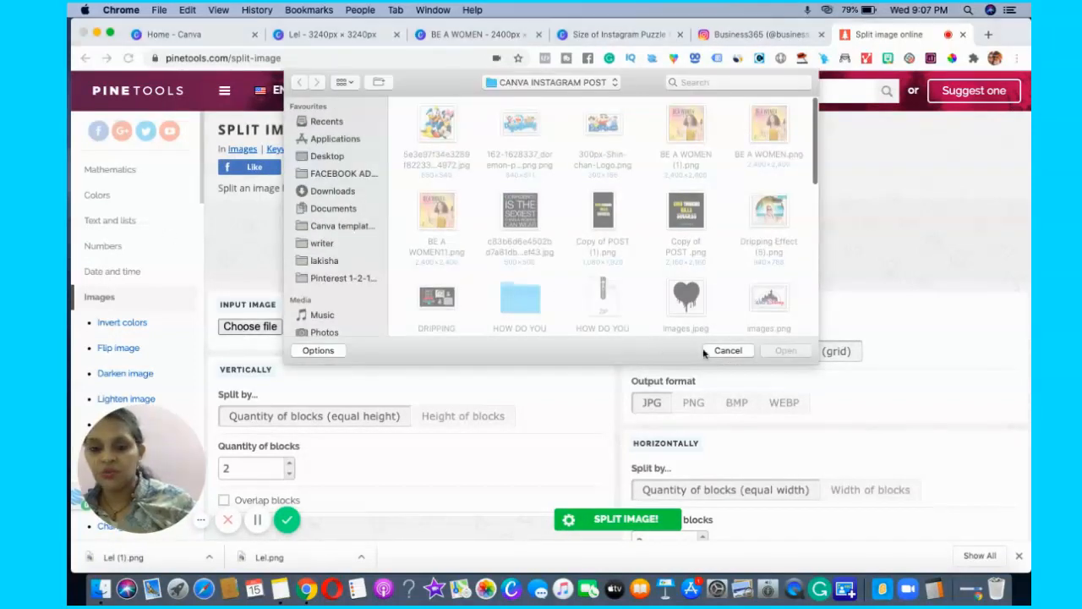
{"action": "left_click", "coordinate": [717, 353]}
{"action": "left_click_drag", "start_coordinate": [129, 561], "coordinate": [245, 331]}
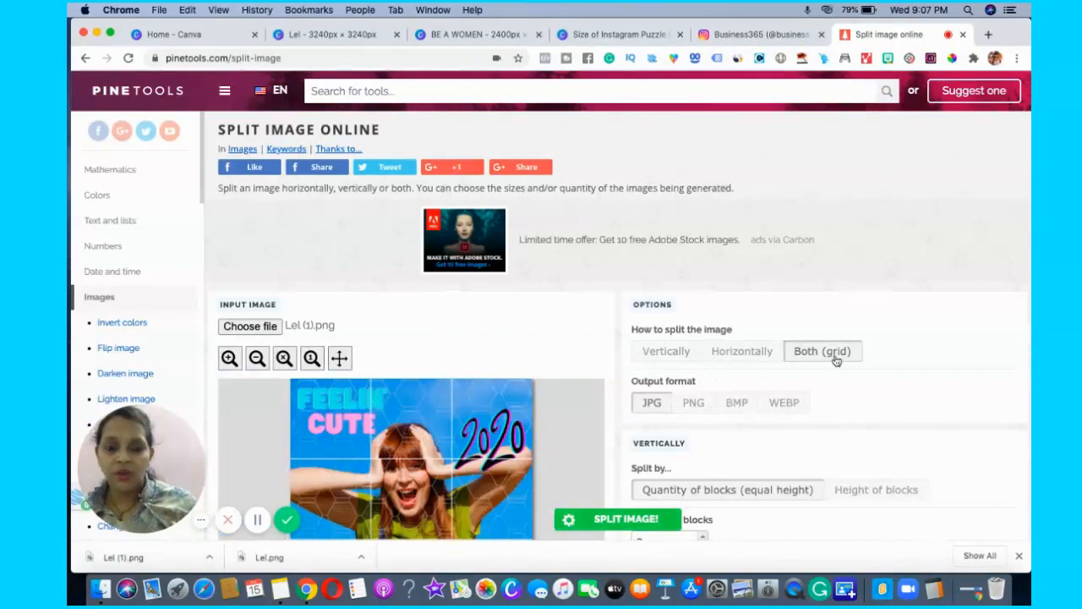
Split the image into 3 equal blocks vertically and 3 horizontally, with PNG as the output format.
{"action": "scroll", "coordinate": [925, 348], "scroll_direction": "down", "scroll_amount": 1}
{"action": "scroll", "coordinate": [925, 349], "scroll_direction": "down", "scroll_amount": 5}
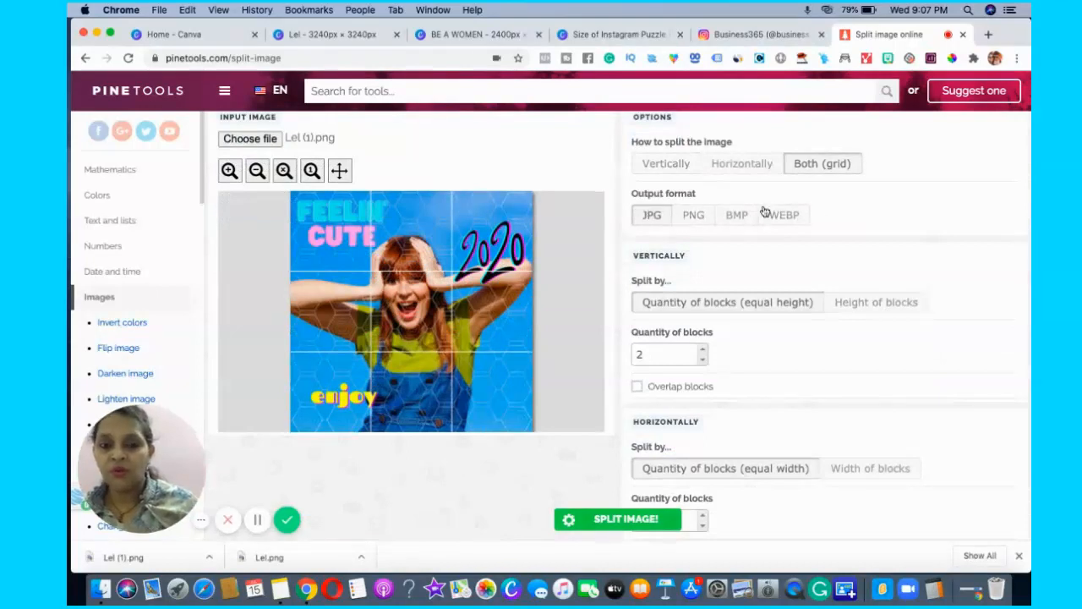
{"action": "left_click", "coordinate": [695, 218]}
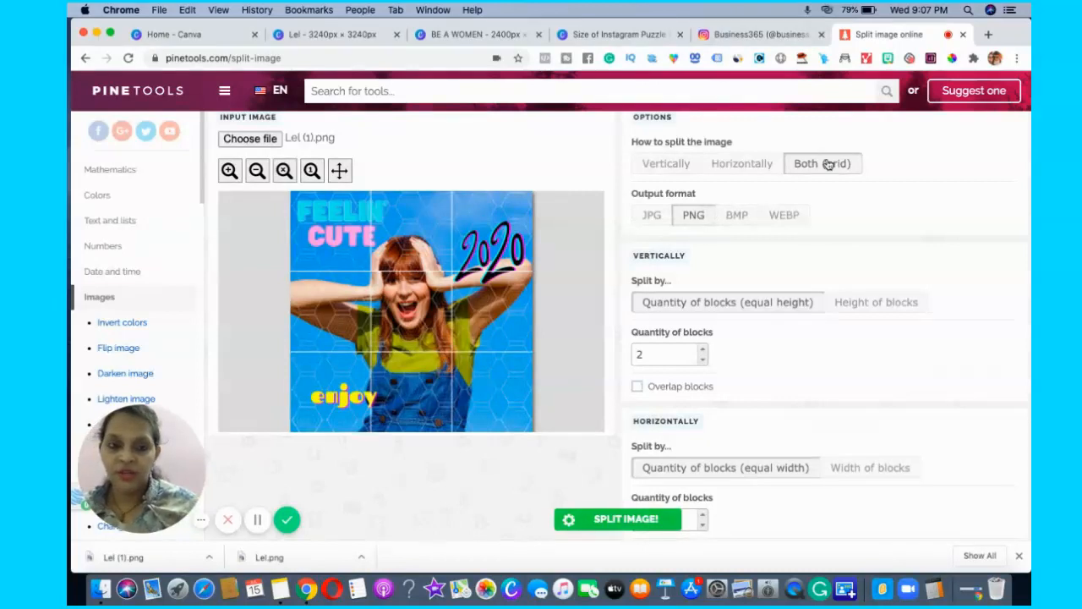
{"action": "scroll", "coordinate": [933, 237], "scroll_direction": "down", "scroll_amount": 2}
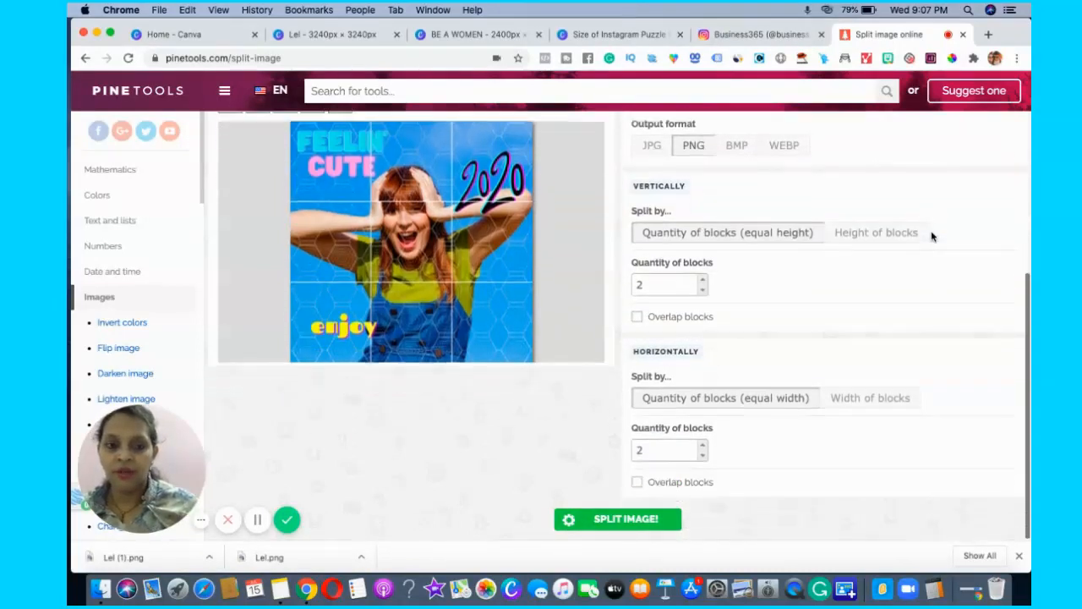
{"action": "left_click", "coordinate": [701, 279]}
{"action": "left_click", "coordinate": [701, 445]}
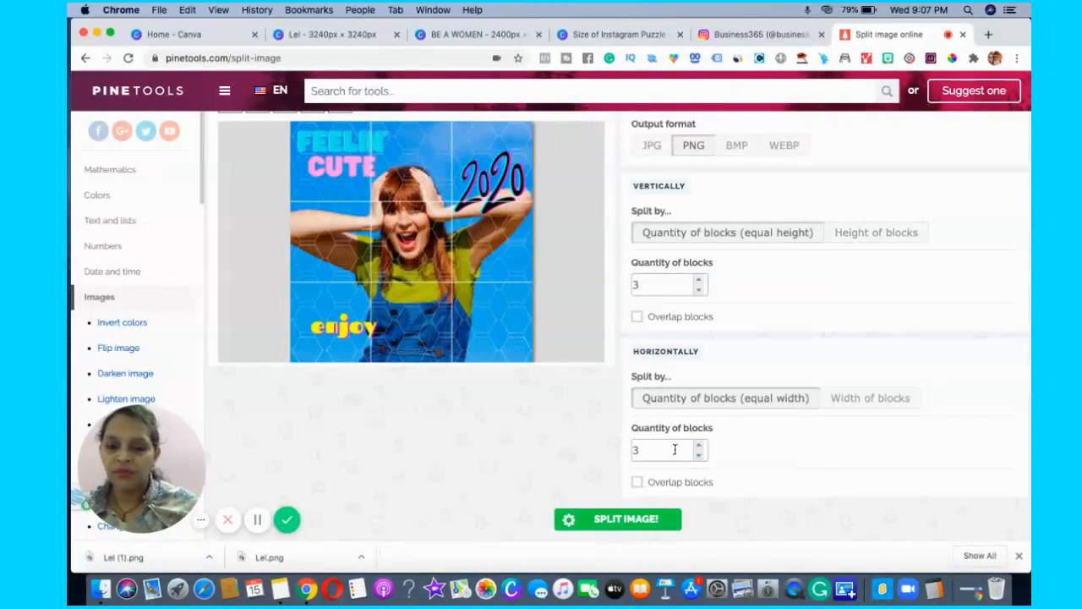
{"action": "left_click", "coordinate": [610, 526]}
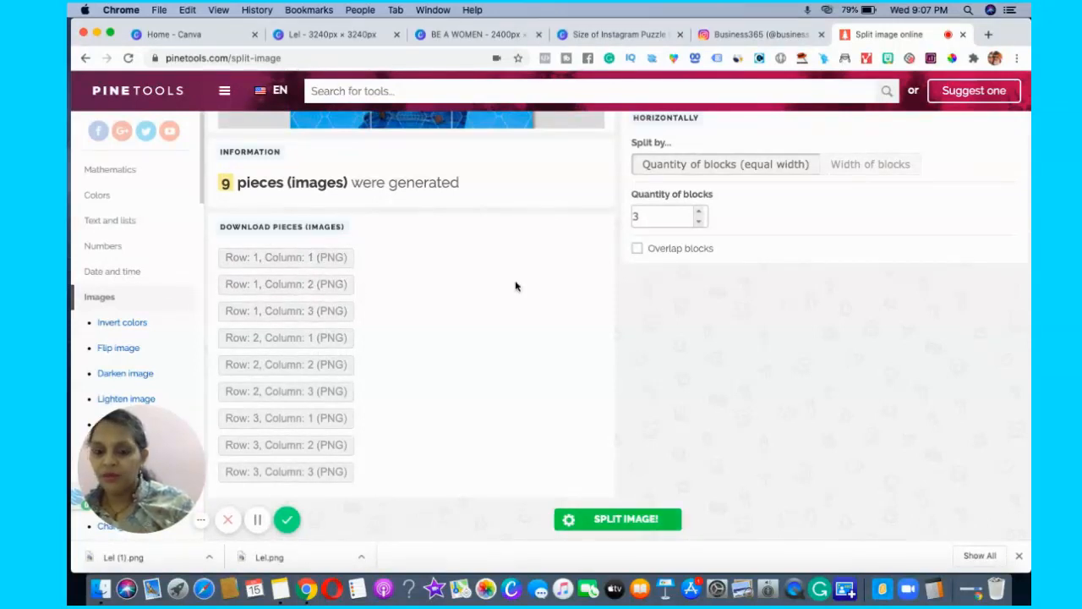
Compare the list of generated pieces with the source picture, then view the example puzzle in Canva and on the Instagram feed.
{"action": "scroll", "coordinate": [515, 283], "scroll_direction": "up", "scroll_amount": 5}
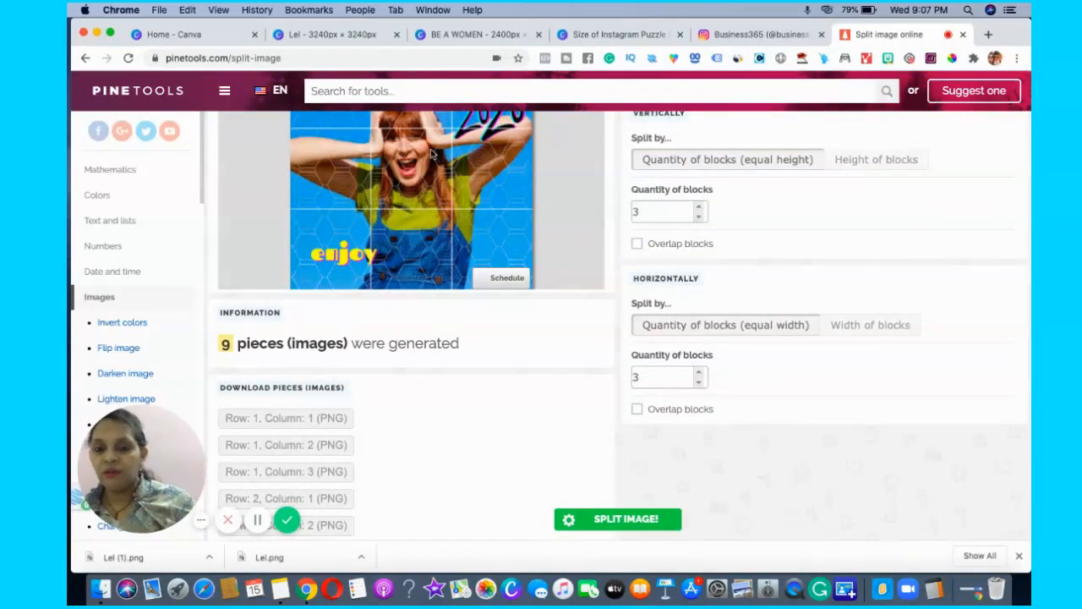
{"action": "scroll", "coordinate": [469, 161], "scroll_direction": "up", "scroll_amount": 3}
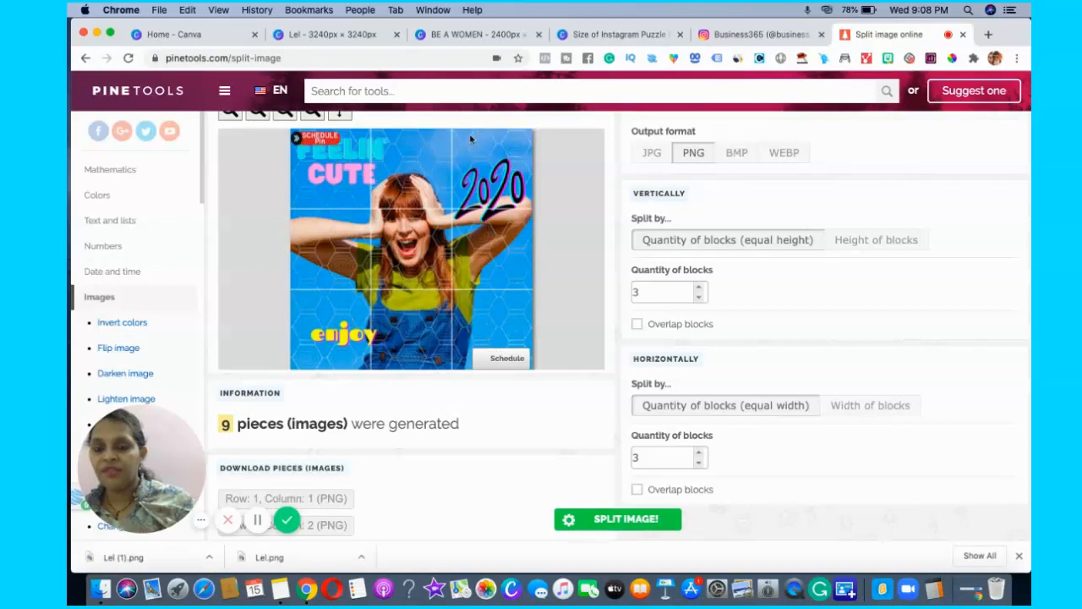
{"action": "scroll", "coordinate": [481, 498], "scroll_direction": "down", "scroll_amount": 3}
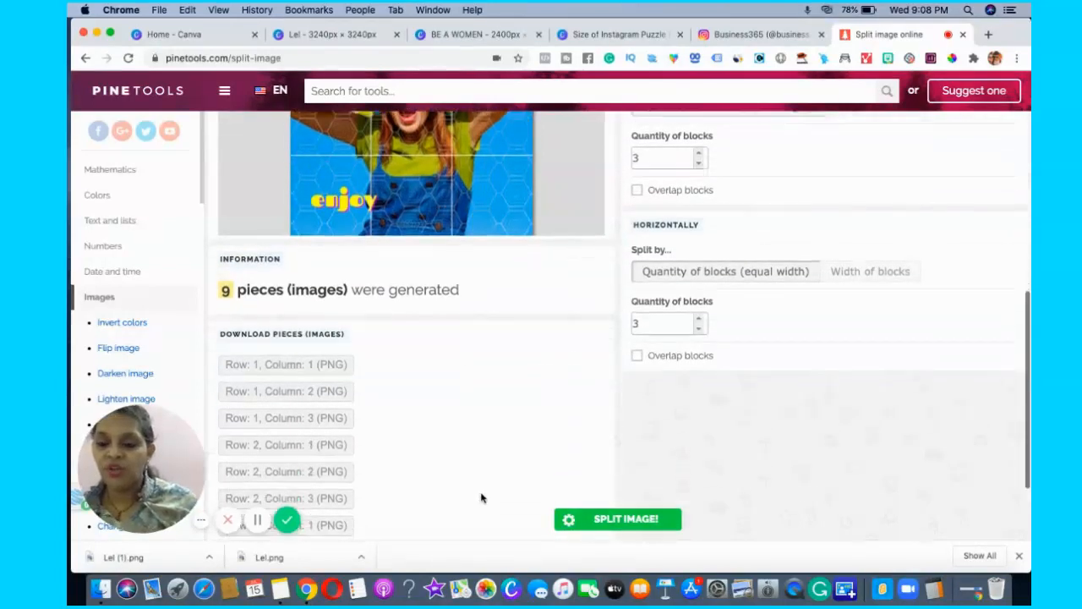
{"action": "scroll", "coordinate": [481, 497], "scroll_direction": "down", "scroll_amount": 2}
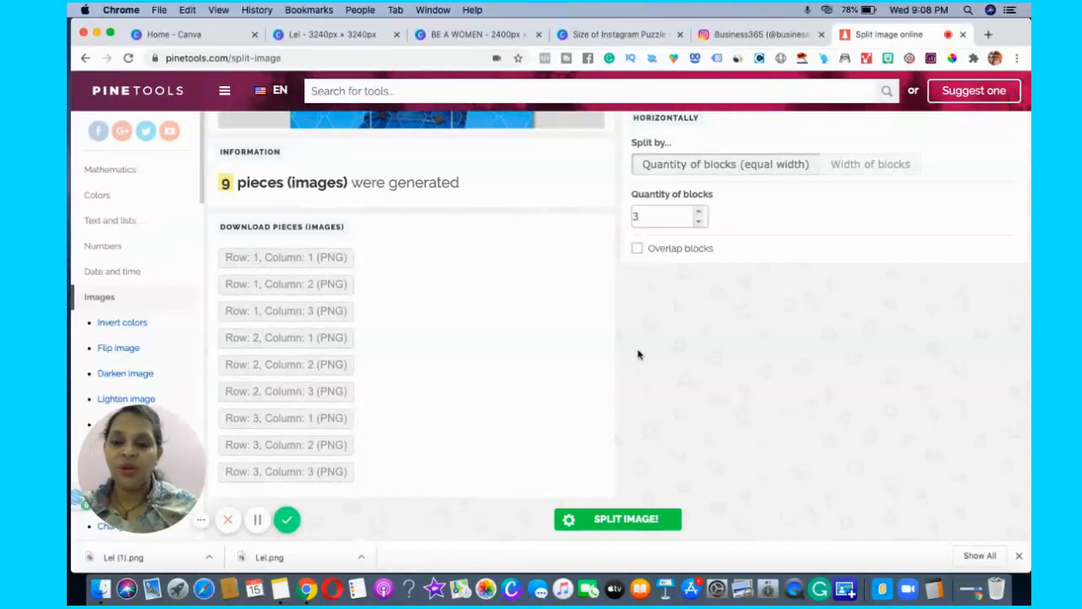
{"action": "left_click", "coordinate": [499, 34]}
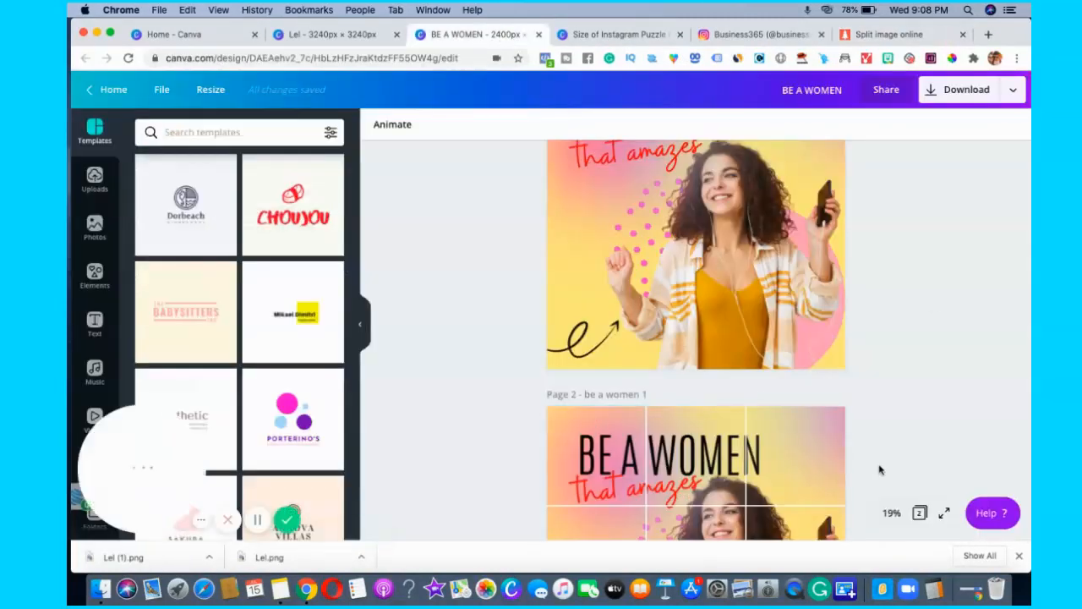
{"action": "left_click", "coordinate": [756, 34]}
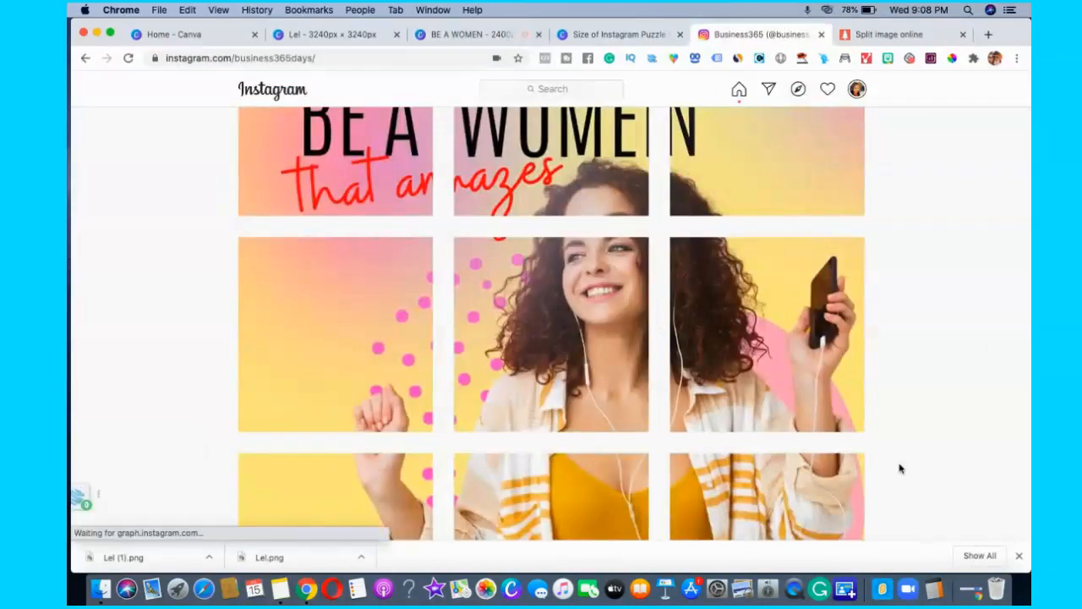